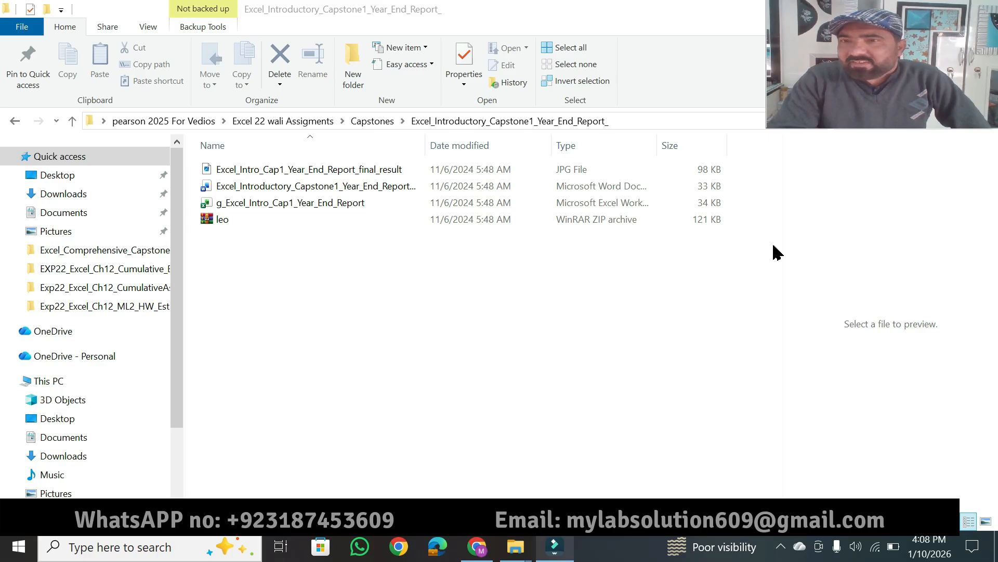
Open the Excel_Introductory_Capstone1_Year_End_Report instructions document in Word and enable editing.
left_click(366, 194)
double_click(363, 186)
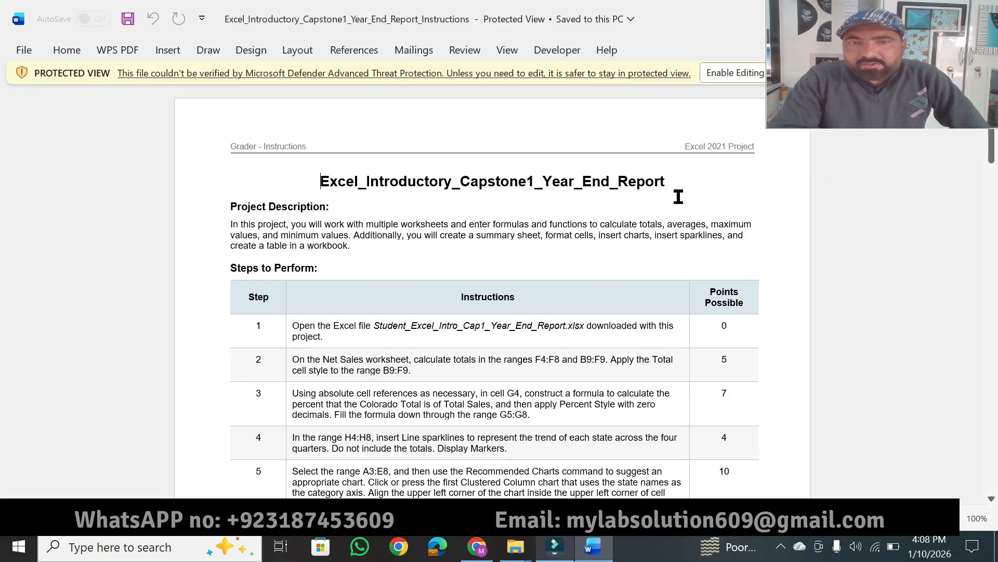
left_click(728, 73)
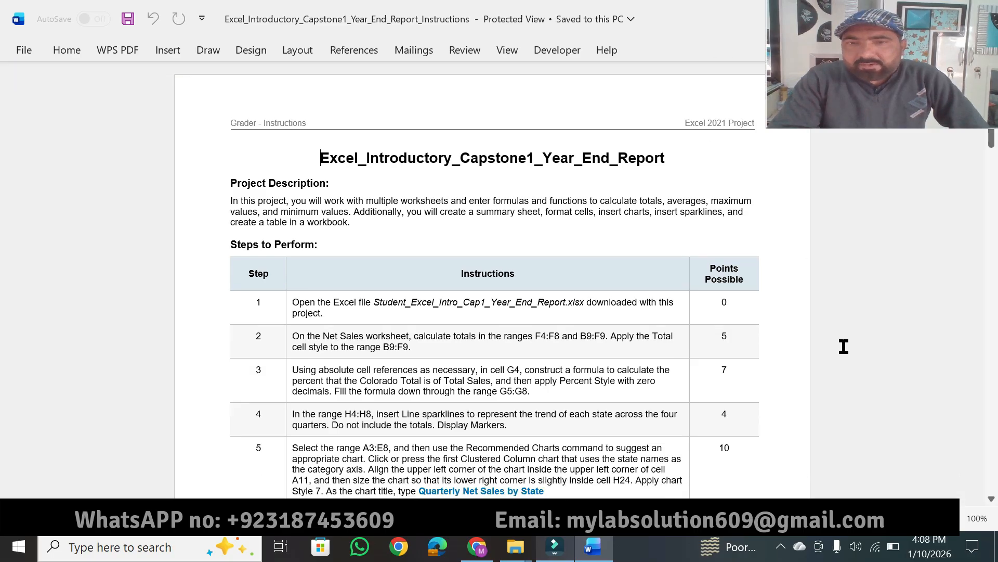
scroll(492, 333, "up", 3)
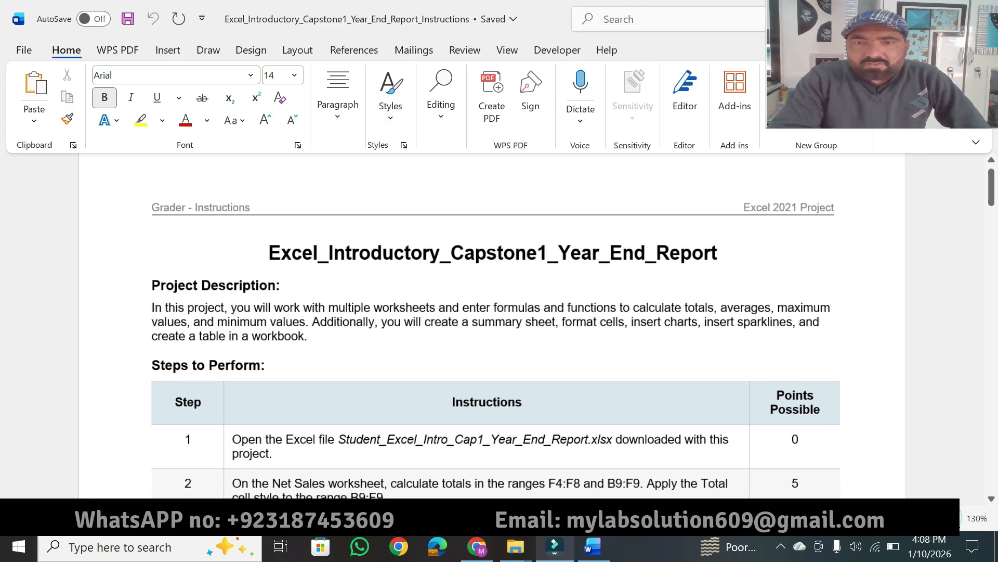
scroll(492, 333, "up", 1)
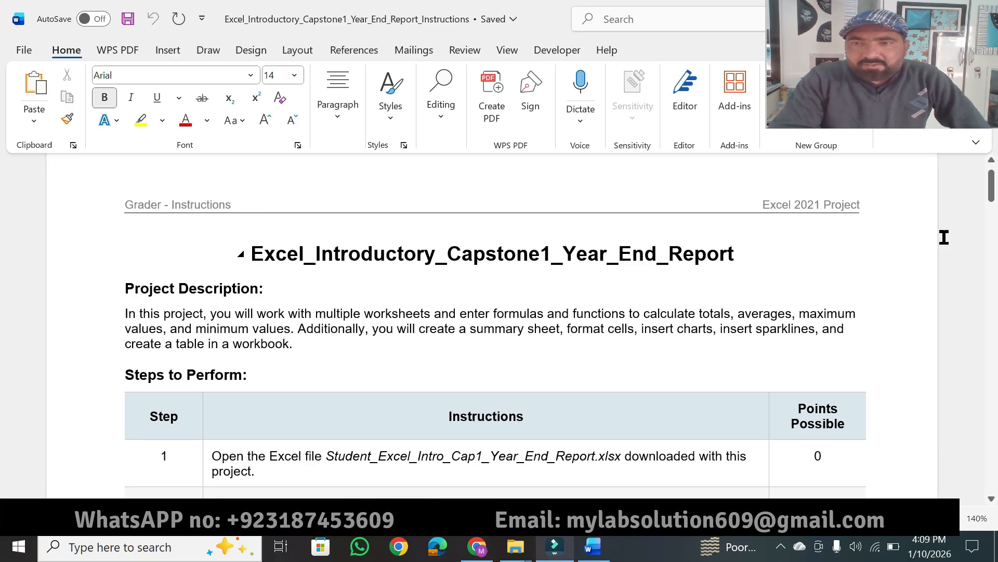
left_click_drag(992, 195, 993, 197)
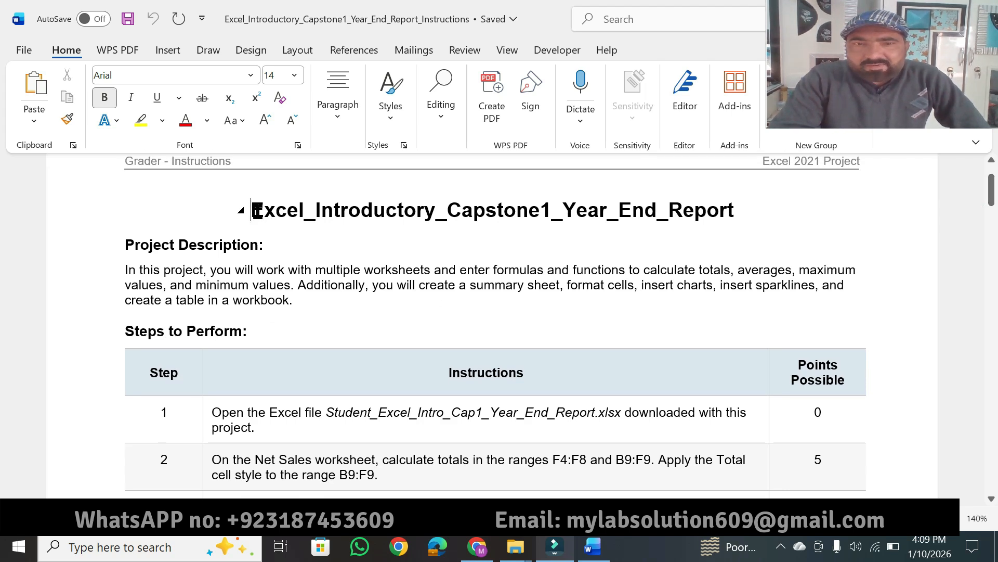
Set the document title Excel_Introductory_Capstone1_Year_End_Report to font size 20 and highlight it in yellow.
left_click_drag(250, 207, 346, 206)
left_click_drag(417, 199, 733, 207)
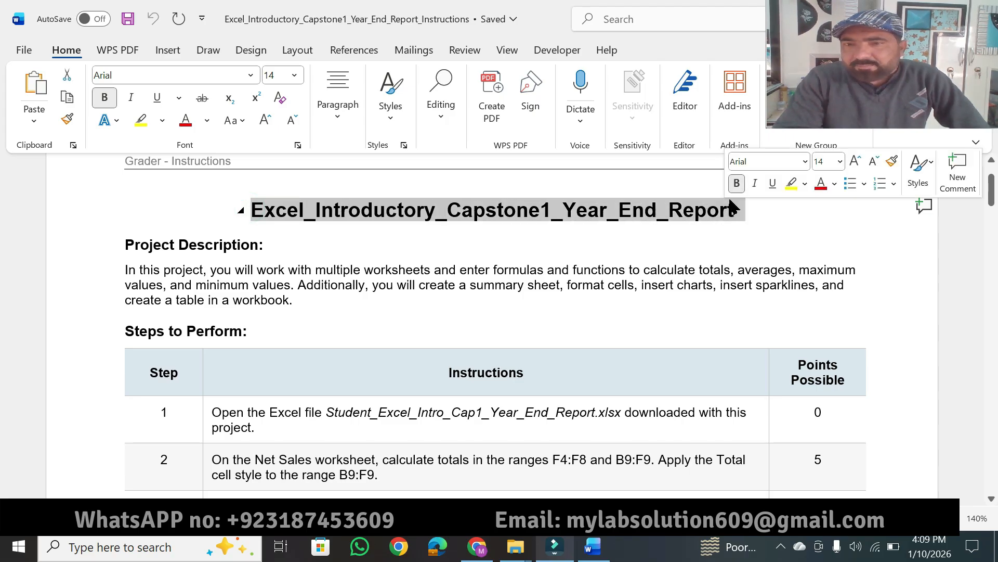
left_click(840, 161)
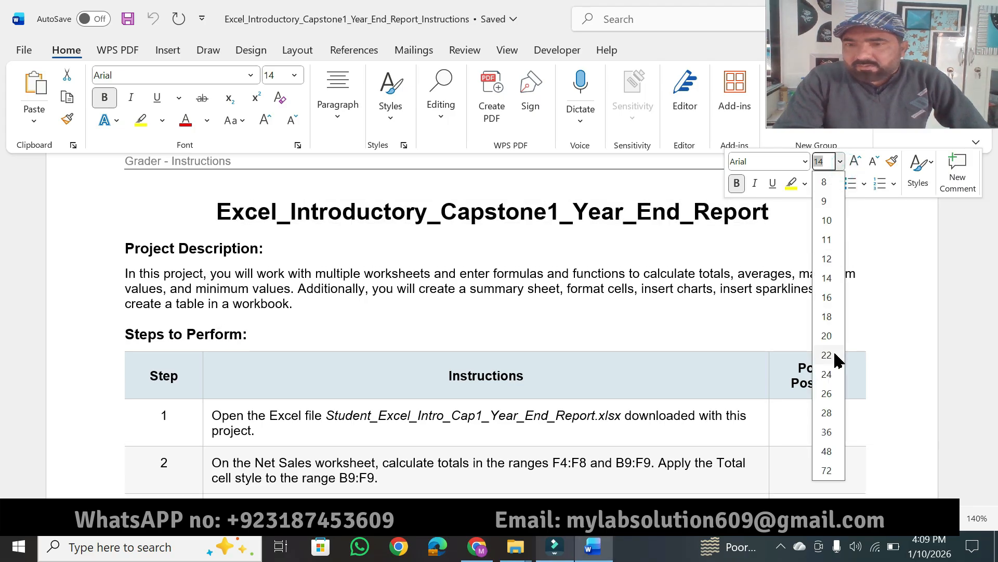
left_click(828, 316)
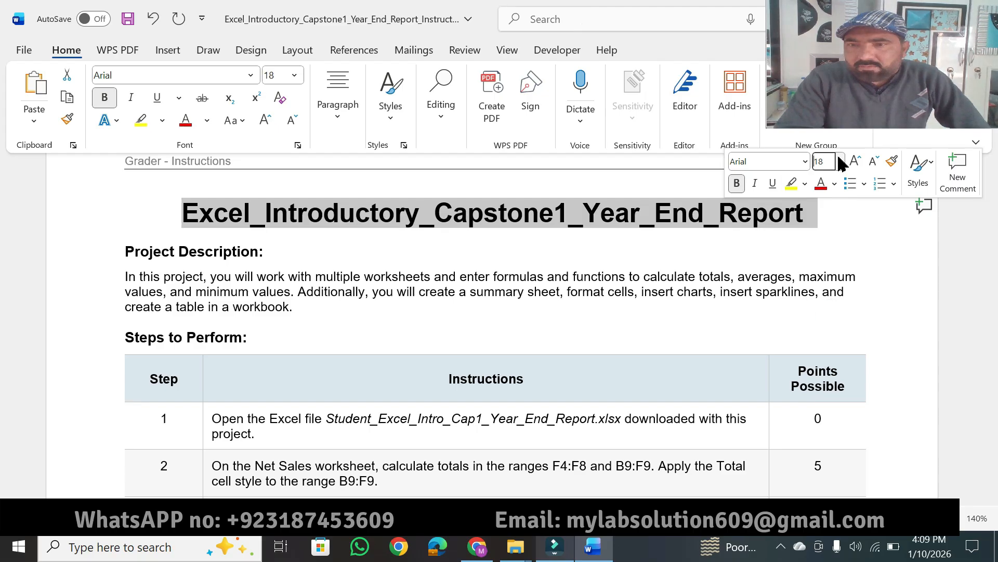
left_click(840, 161)
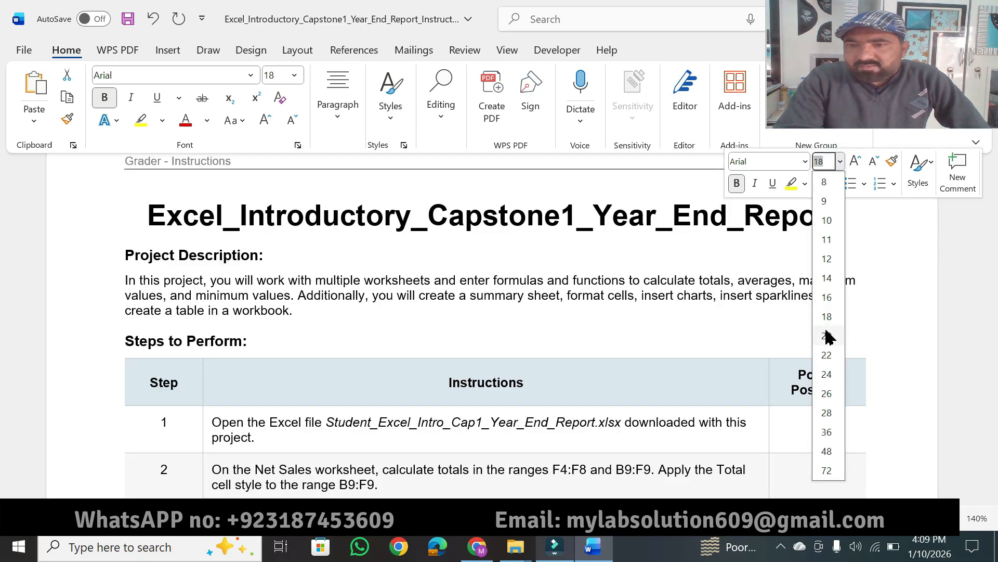
left_click(827, 336)
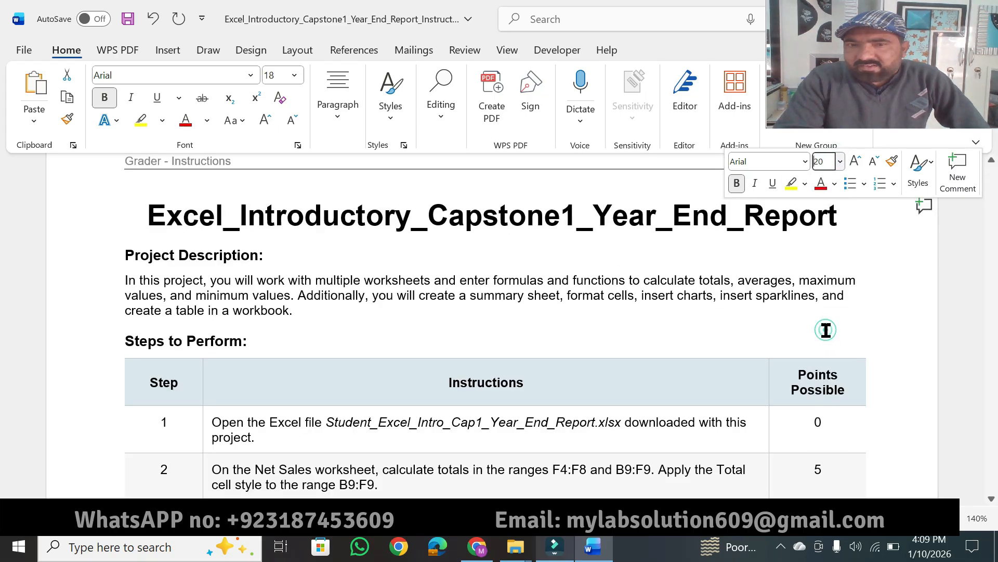
left_click(791, 185)
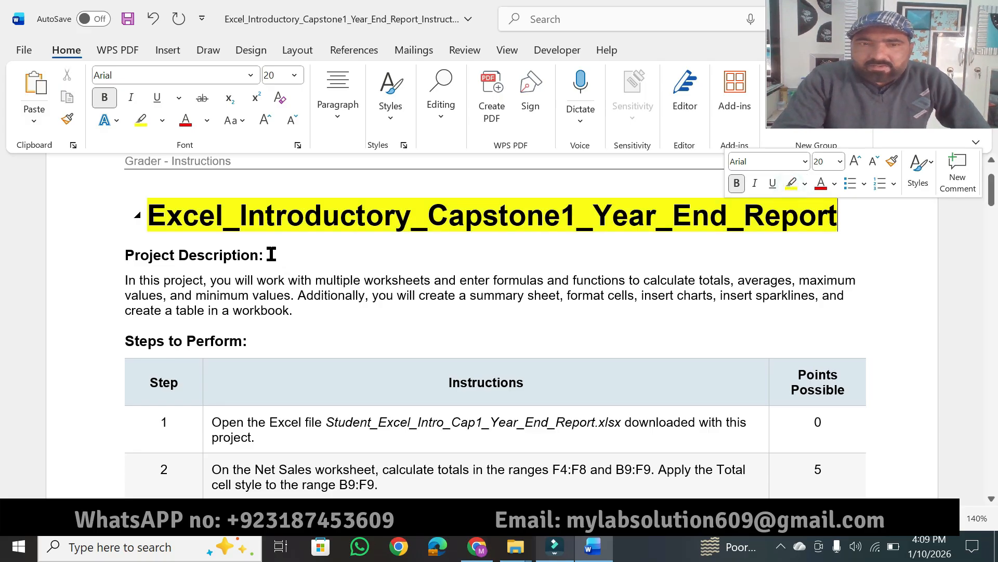
Set the "Project Description:" heading to font size 20 and highlight it in yellow.
left_click_drag(271, 254, 138, 256)
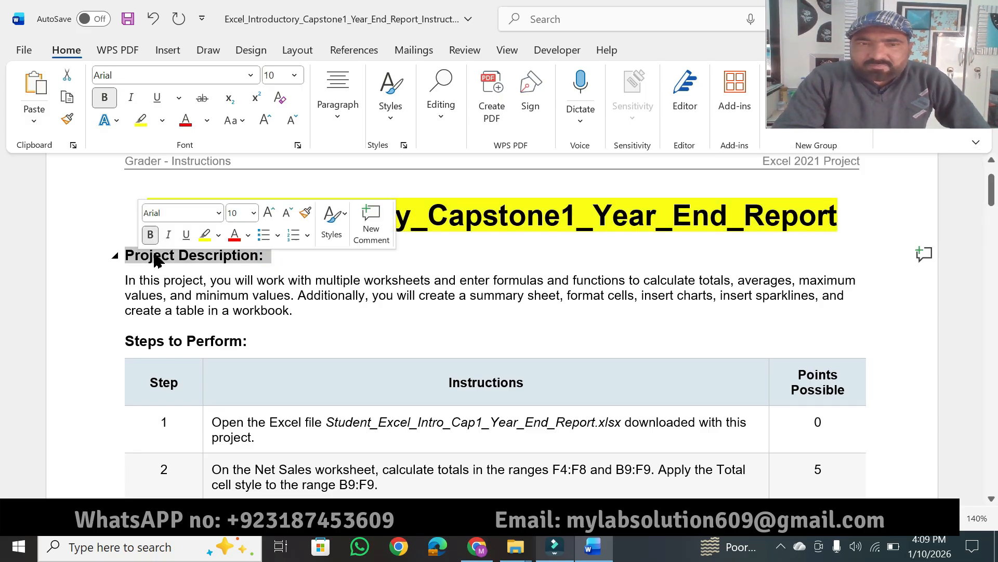
left_click(254, 213)
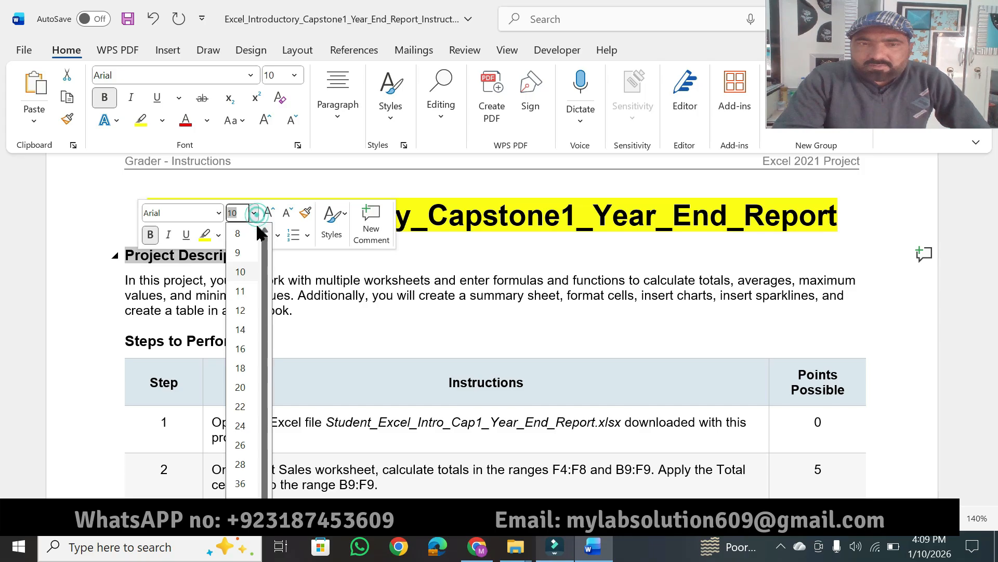
left_click(242, 386)
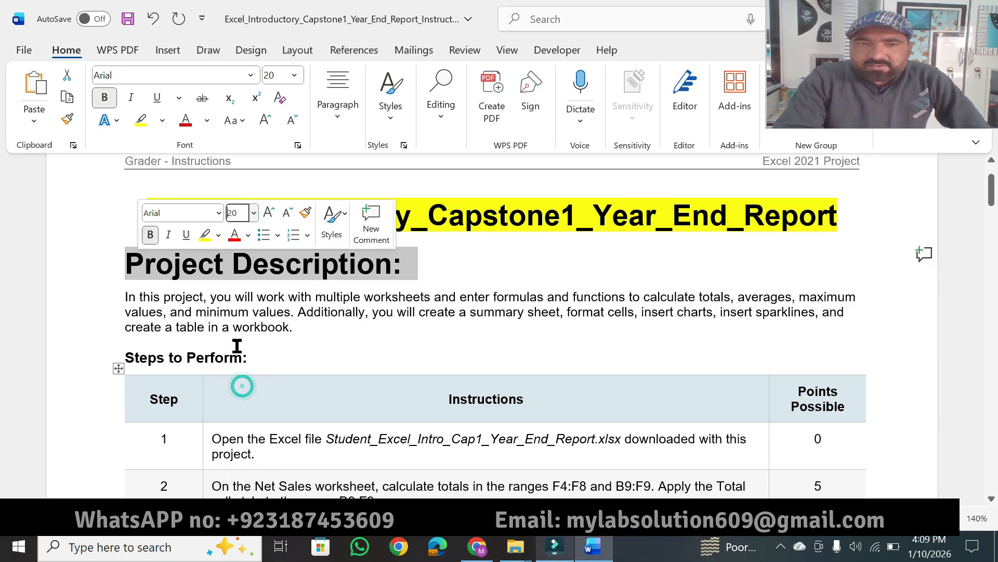
left_click(206, 235)
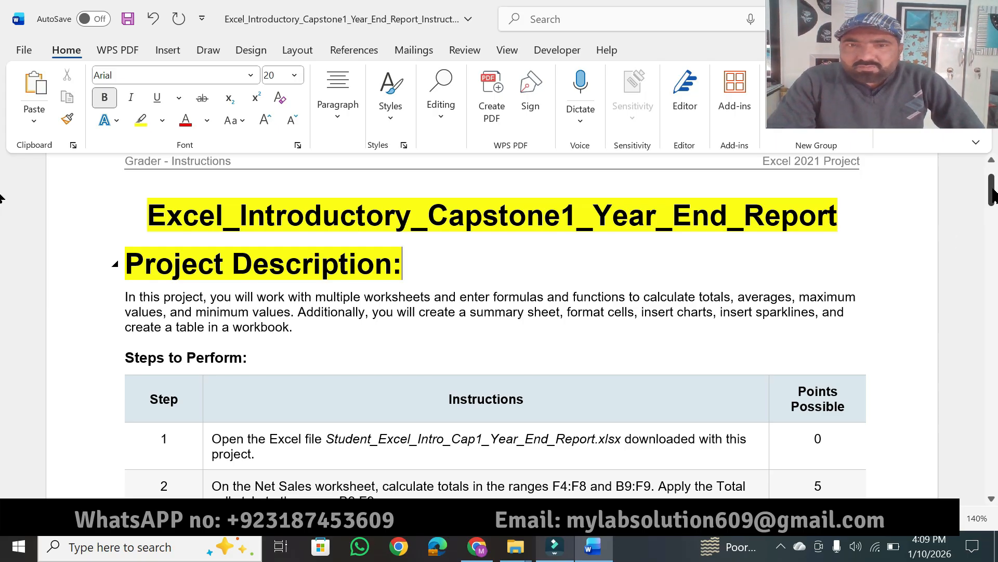
Highlight the step 25 instruction "Save and close the file and submit for grading." in yellow at the document's end.
left_click_drag(993, 197, 987, 401)
left_click_drag(482, 422, 213, 423)
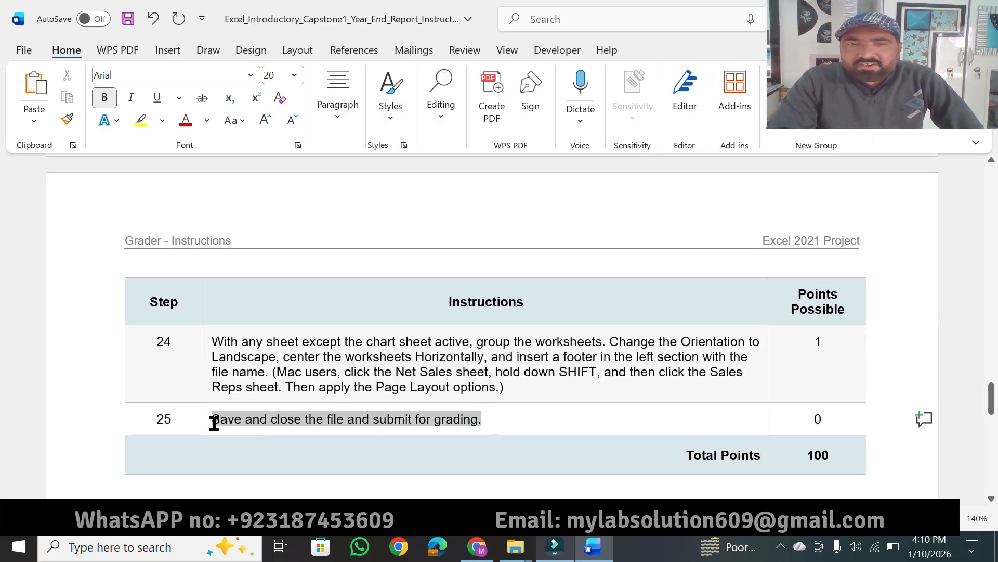
left_click(280, 396)
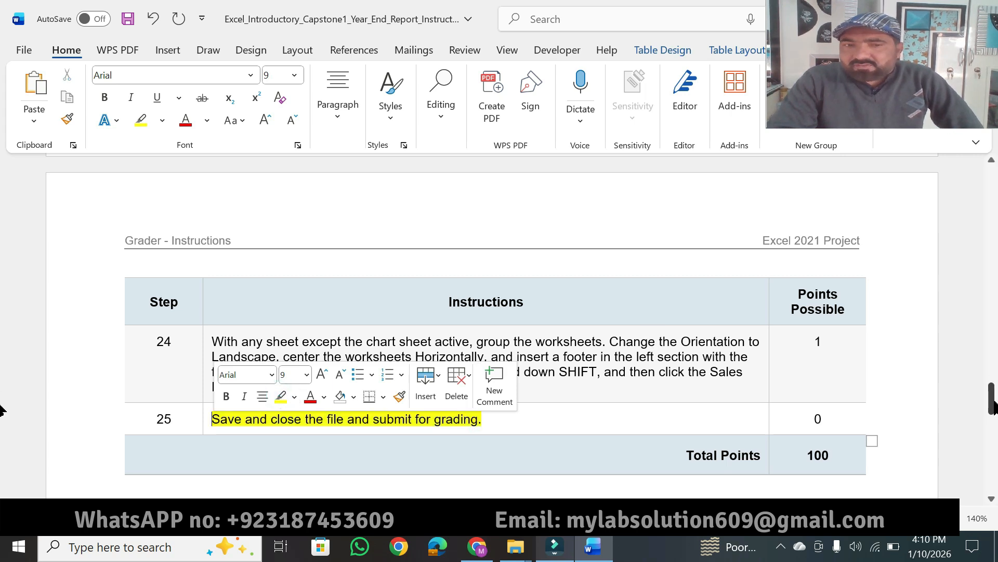
Highlight the key phrases of the project description paragraph in yellow, from "this project" through "create a table in a workbook".
left_click_drag(993, 407, 993, 198)
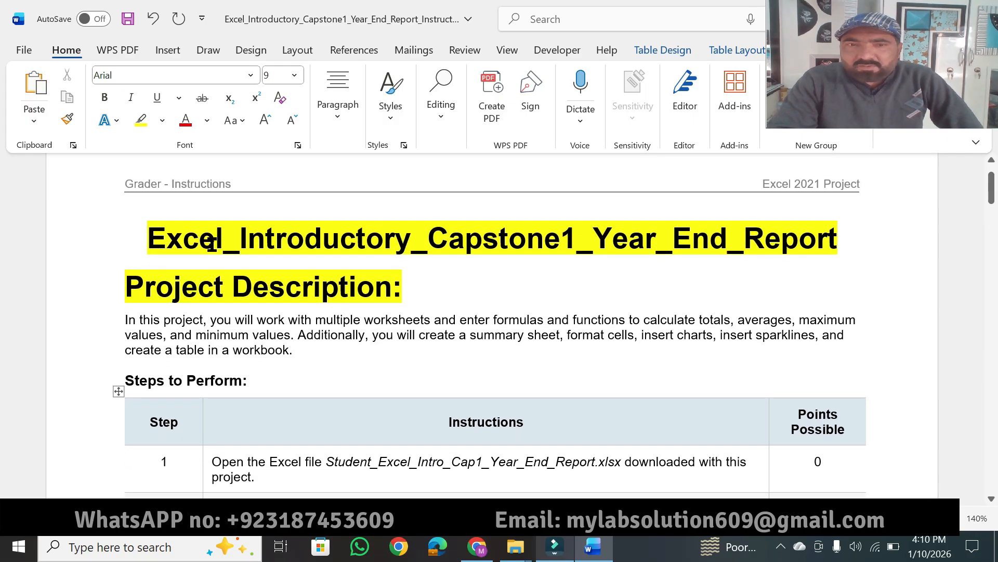
left_click(140, 120)
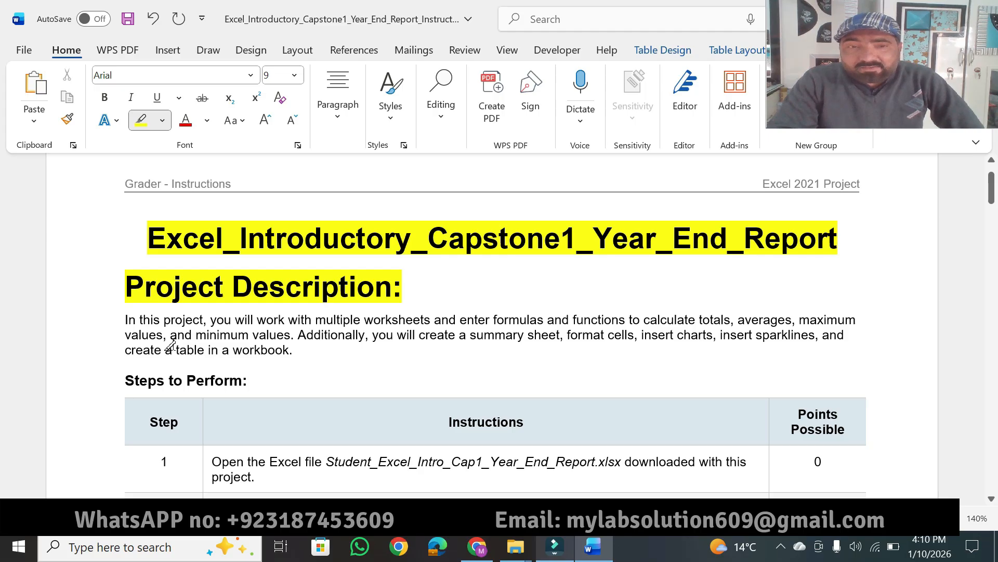
left_click_drag(139, 319, 856, 318)
left_click_drag(122, 336, 269, 330)
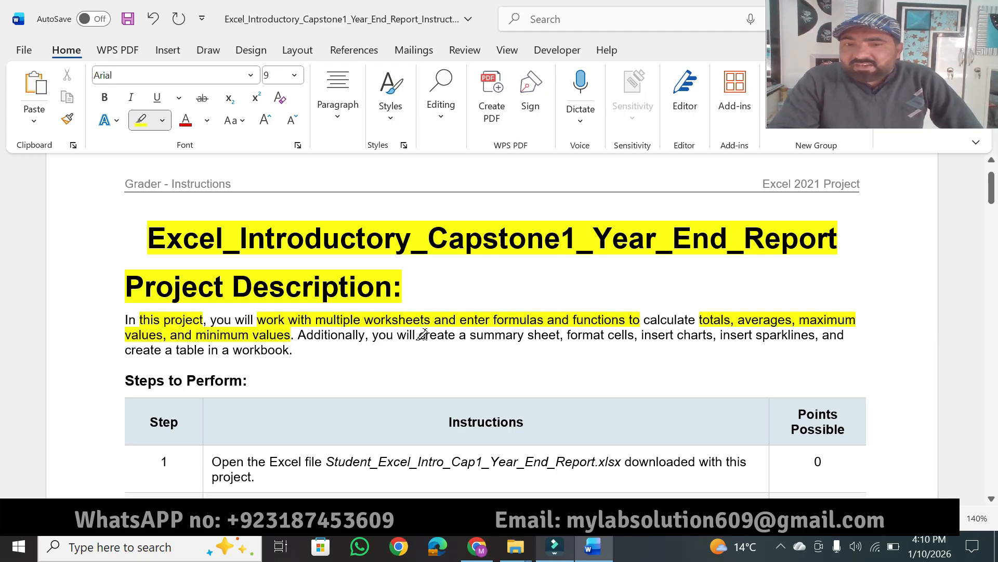
left_click_drag(419, 333, 816, 335)
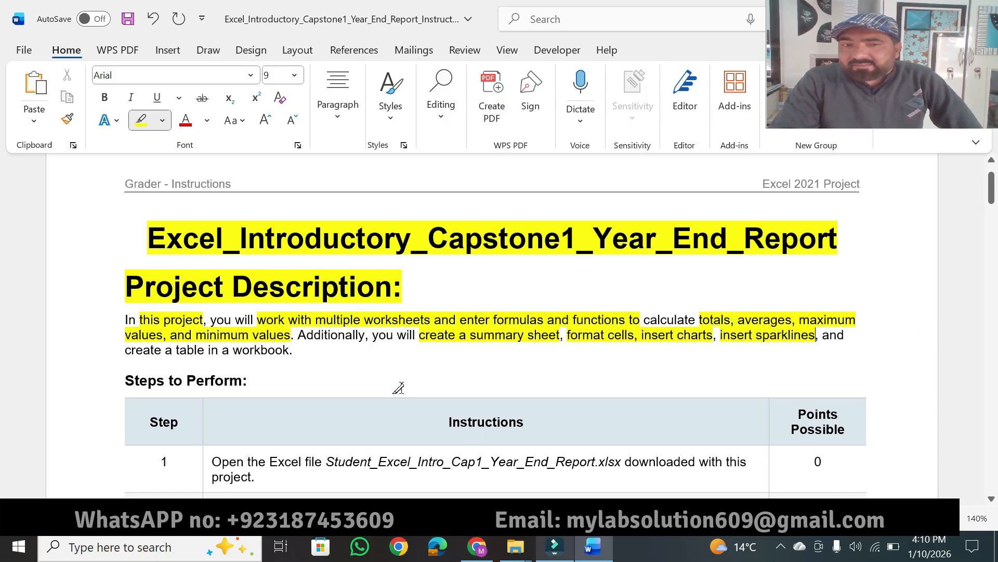
left_click_drag(162, 352, 290, 351)
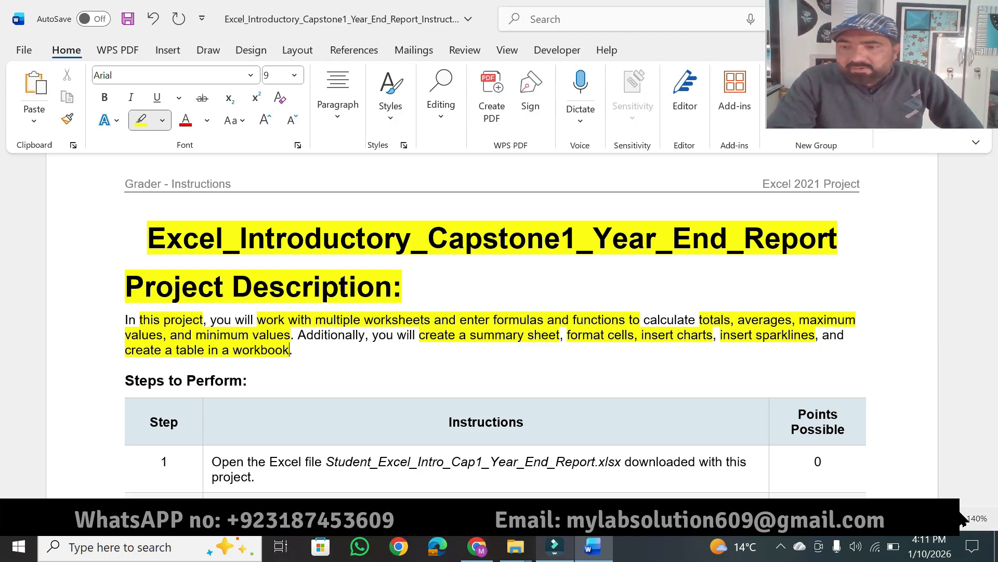
Highlight the "Steps to Perform:" heading and step 1's "Open the Excel file Student_Excel_Intro_Cap1_Year_End_Report.xlsx" in yellow.
scroll(992, 500, "down", 3)
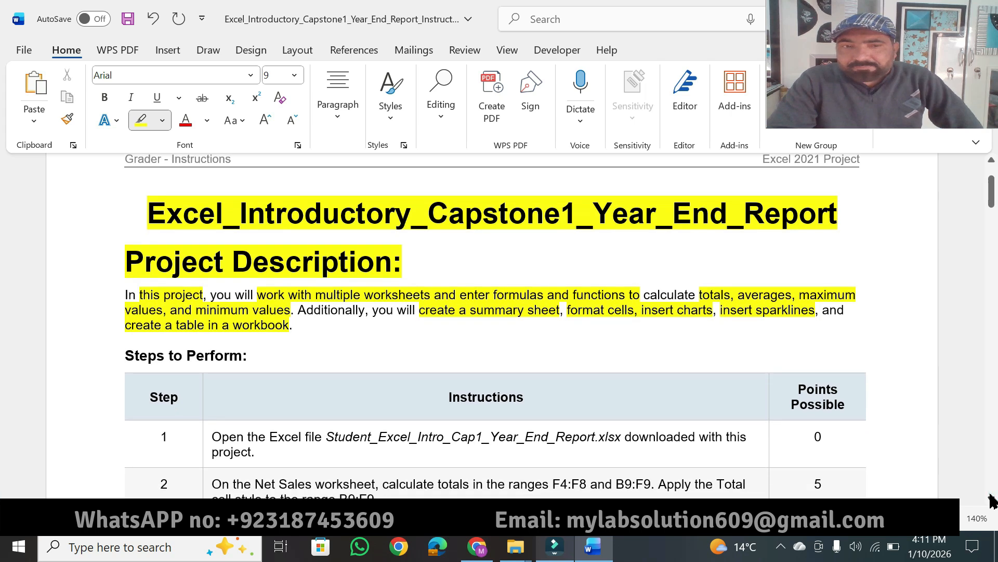
scroll(992, 501, "down", 3)
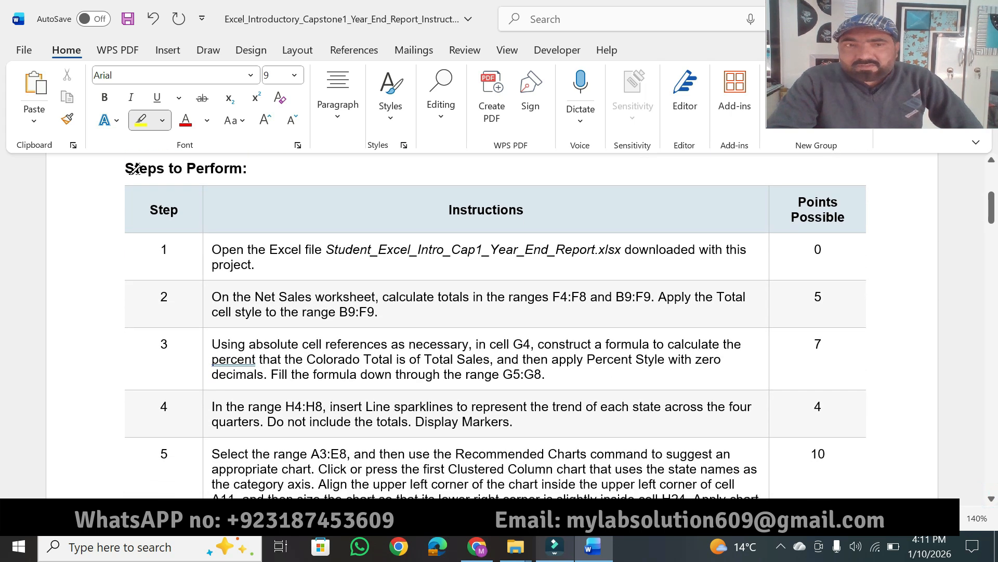
left_click_drag(120, 173, 249, 166)
left_click_drag(212, 253, 623, 249)
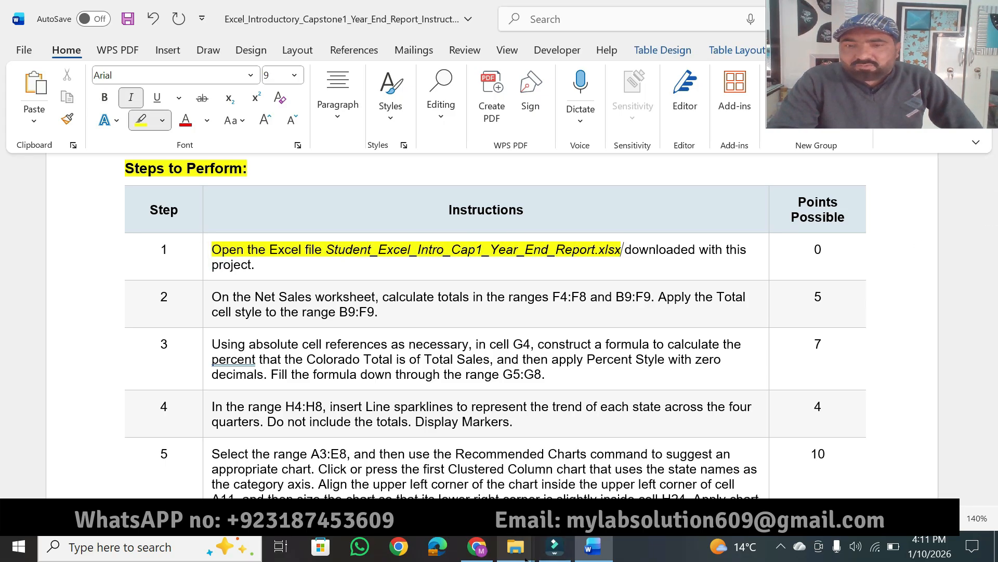
Open the g_Excel_Intro_Cap1_Year_End_Report workbook from the project folder in Excel and enable editing.
left_click(598, 457)
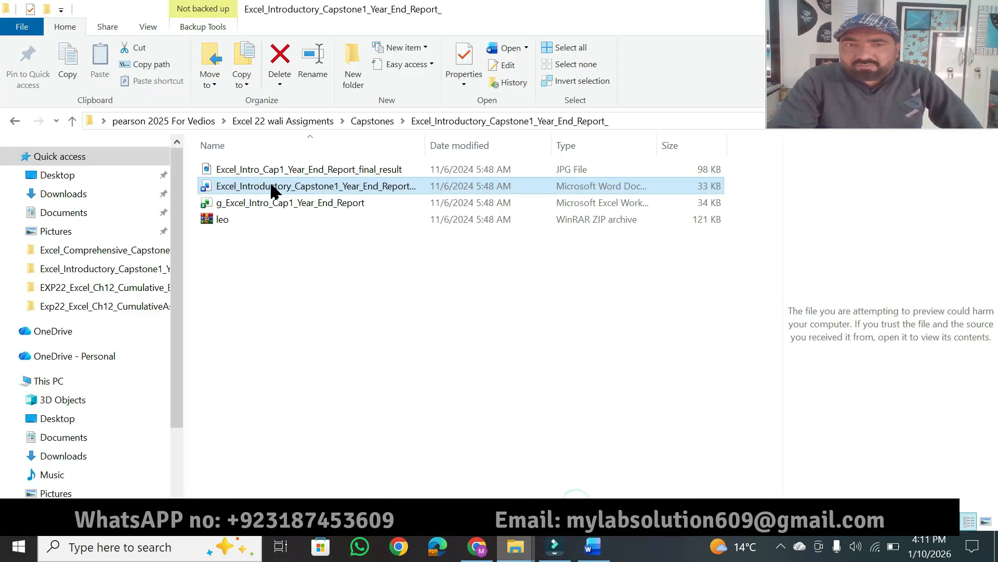
left_click(267, 203)
double_click(268, 206)
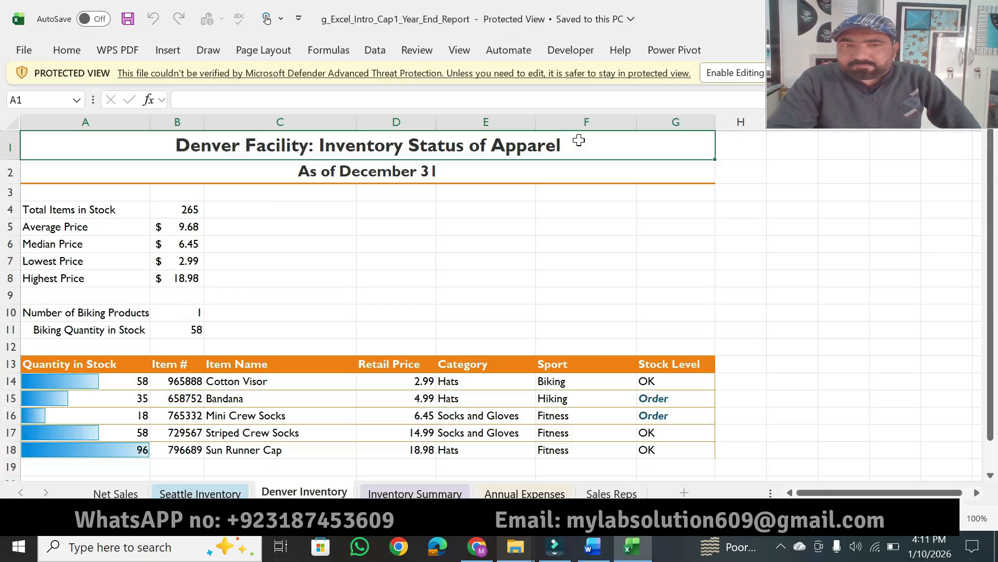
left_click(728, 74)
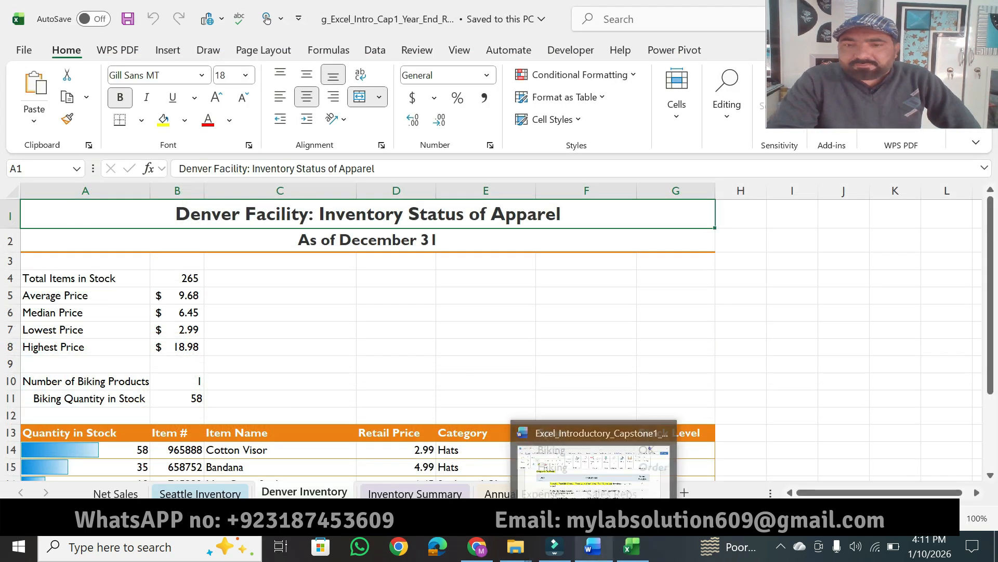
Return to the Word instructions and highlight "On the Net Sales worksheet" in step 2 in yellow.
left_click(596, 550)
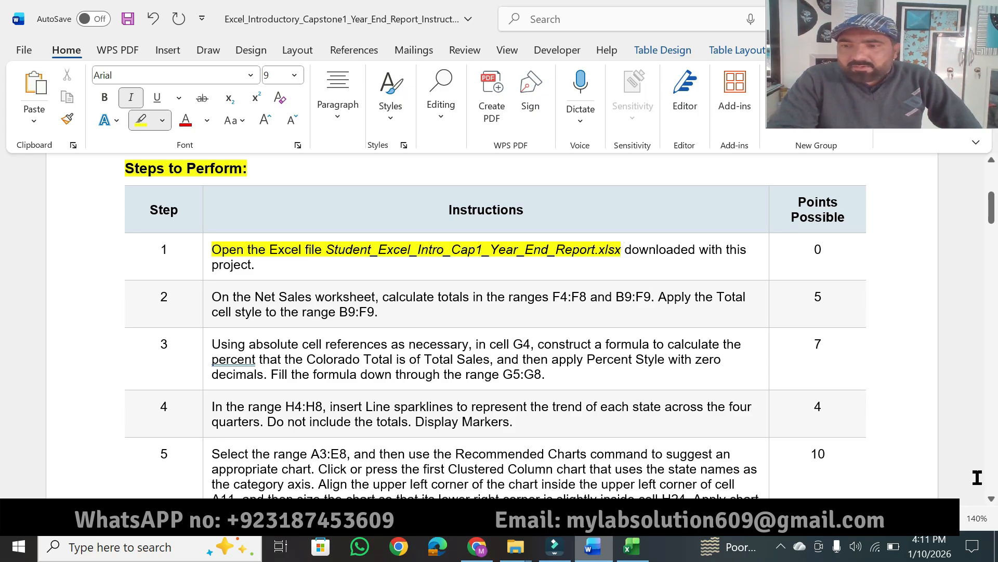
scroll(991, 504, "down", 5)
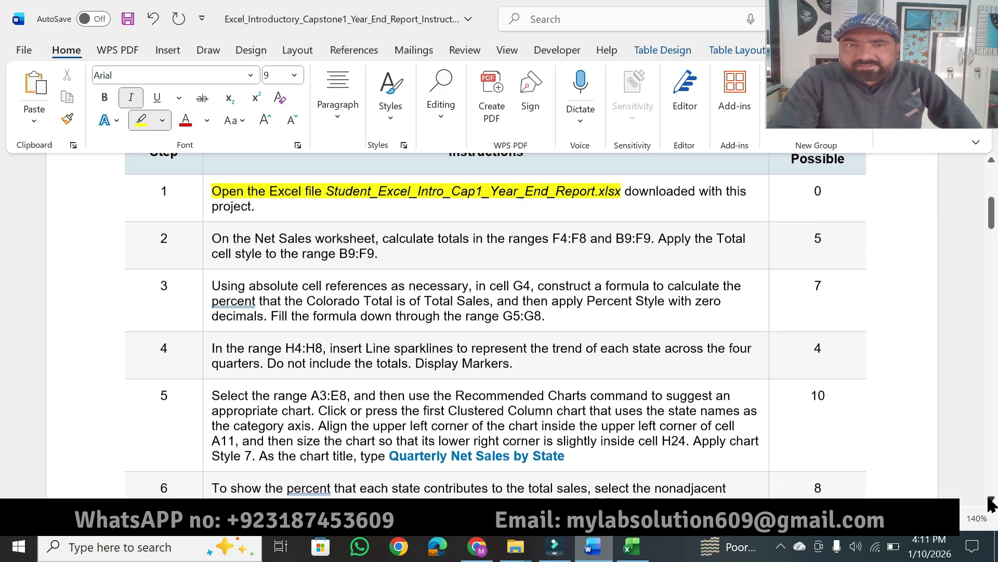
scroll(991, 503, "down", 1)
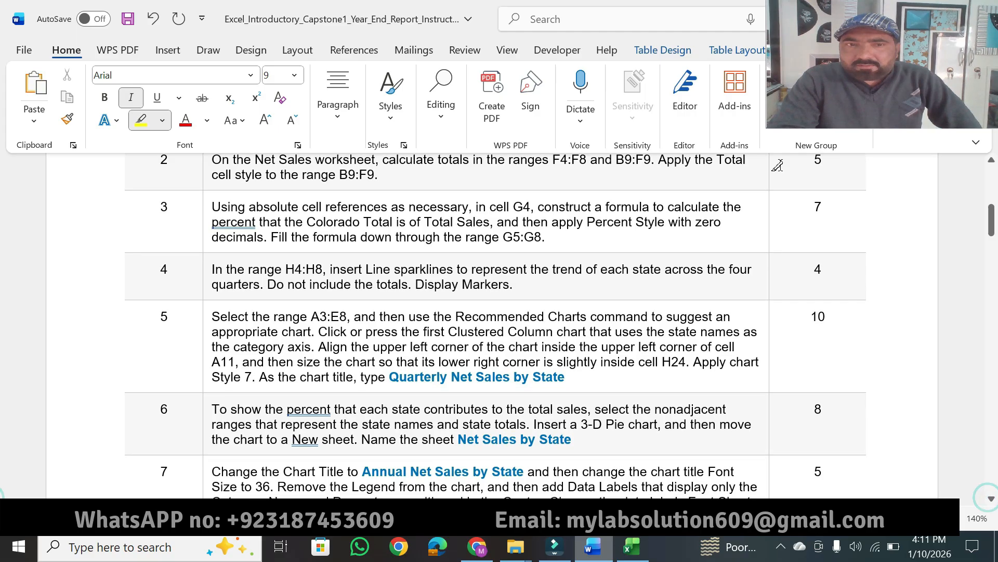
left_click(991, 160)
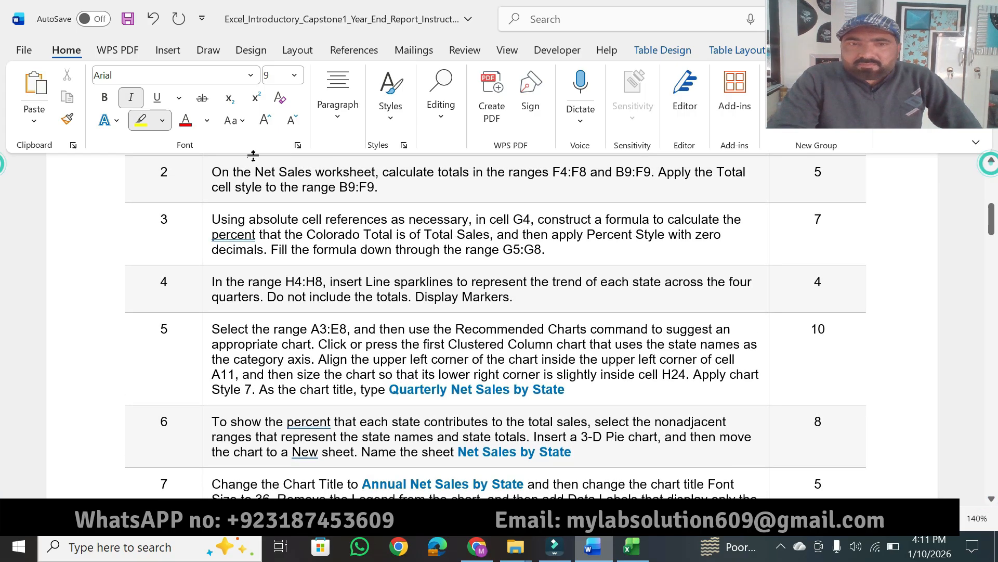
left_click_drag(213, 172, 375, 172)
Display the Net Sales worksheet in the Excel workbook and return to the Word instructions.
left_click(631, 546)
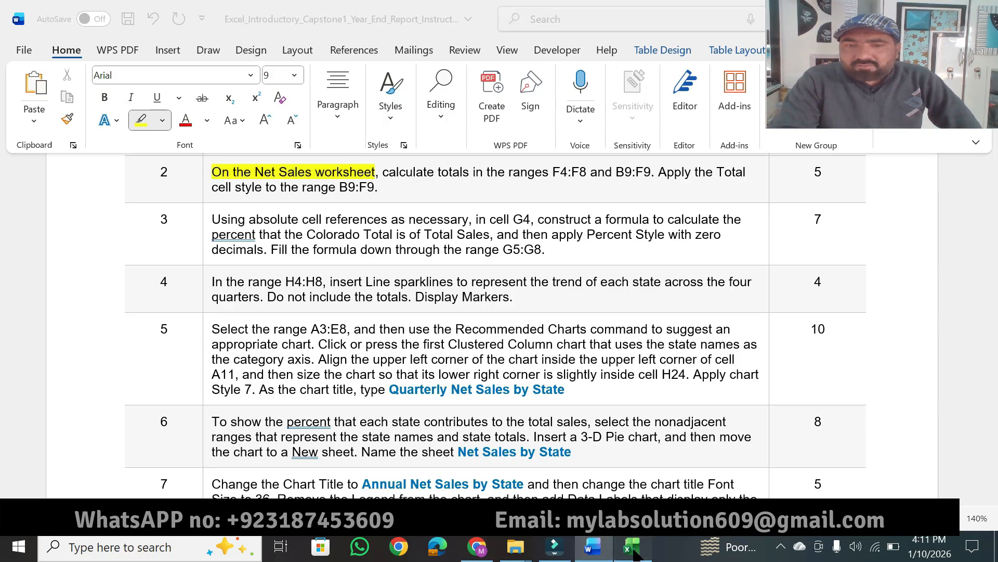
left_click(115, 493)
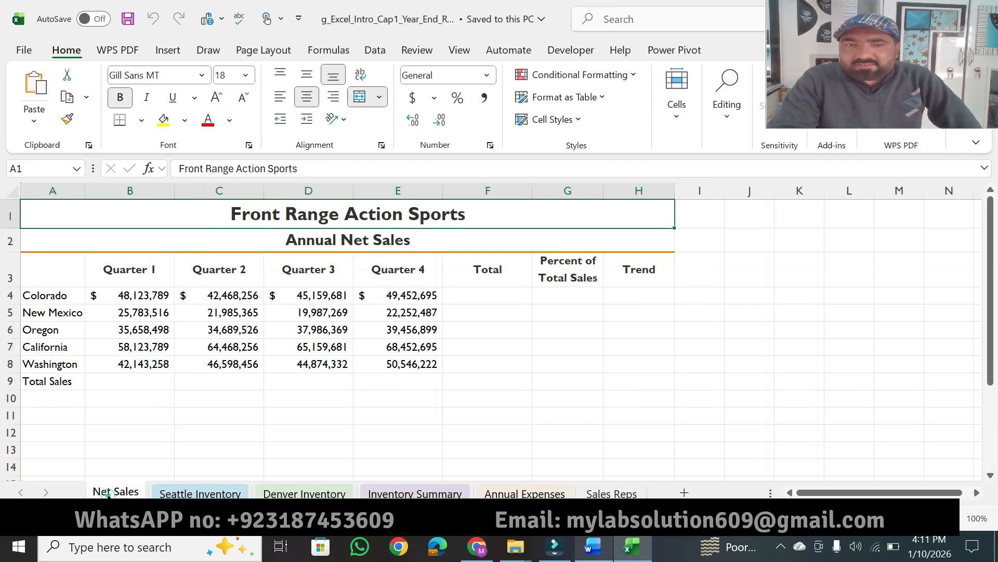
left_click(597, 541)
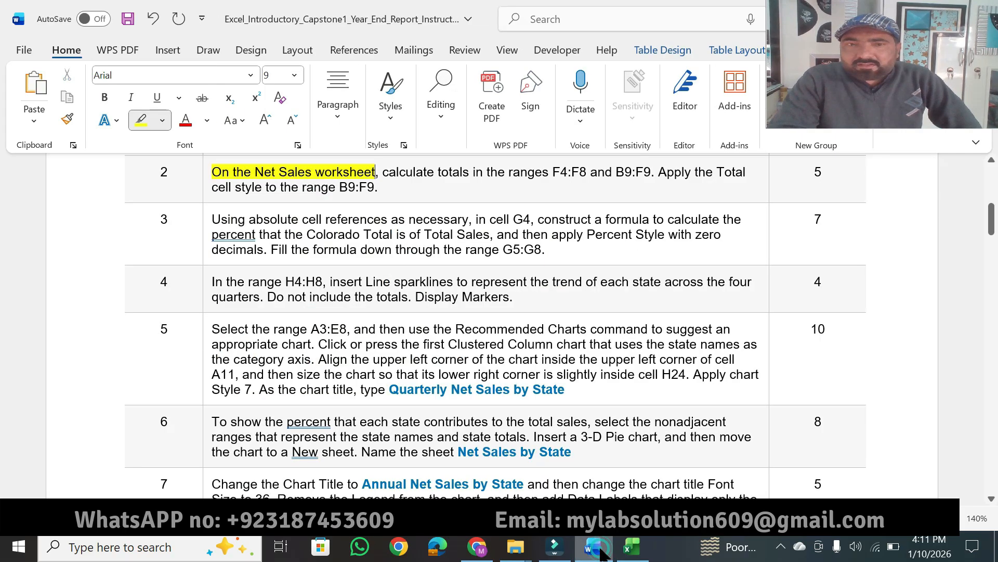
Highlight "totals in the ranges F4:F8" in step 2 of the Word instructions, and use AutoSum to total F4:F8 on the Net Sales worksheet in Excel.
left_click_drag(438, 171, 584, 167)
left_click(636, 552)
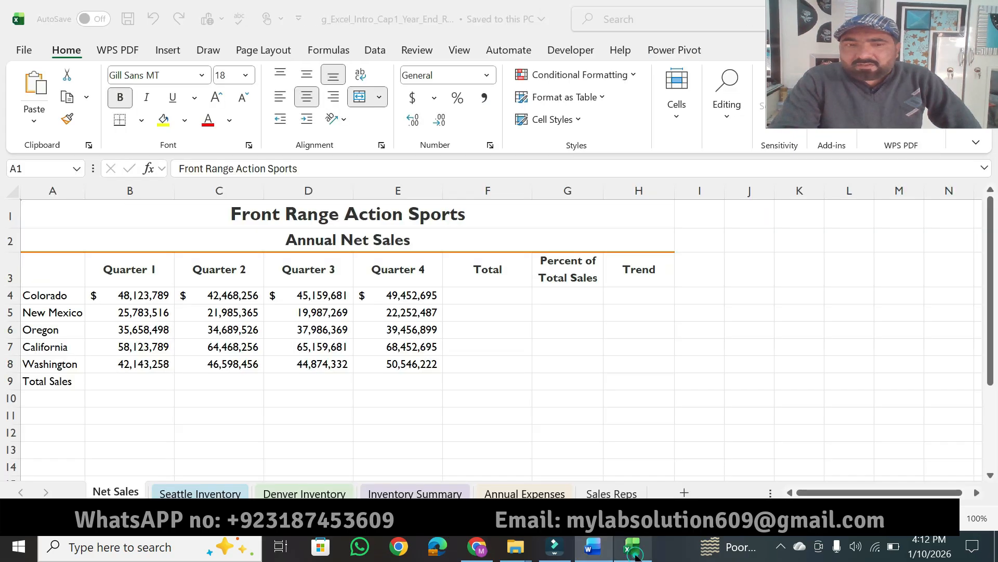
left_click_drag(468, 289, 468, 368)
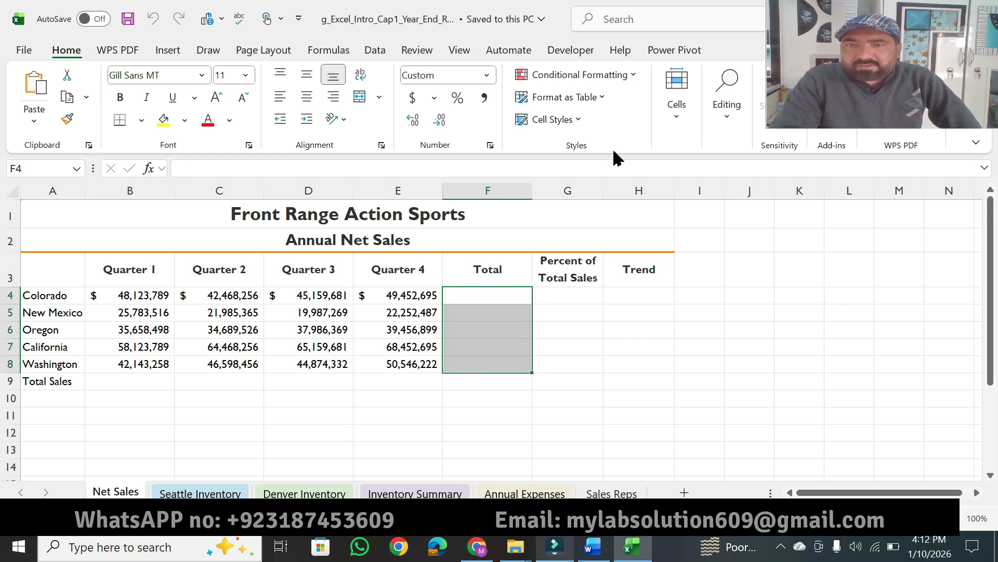
left_click(727, 110)
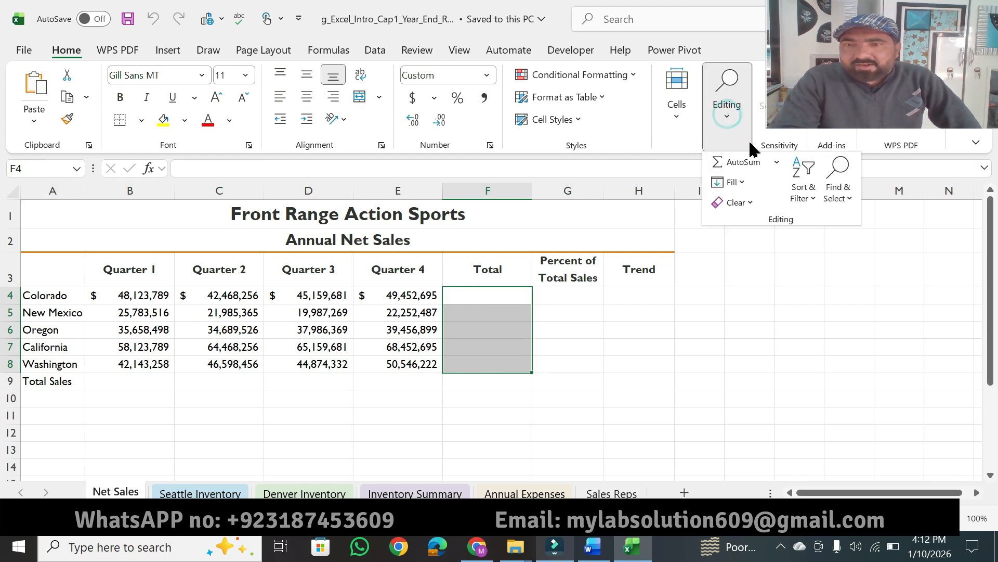
left_click(746, 163)
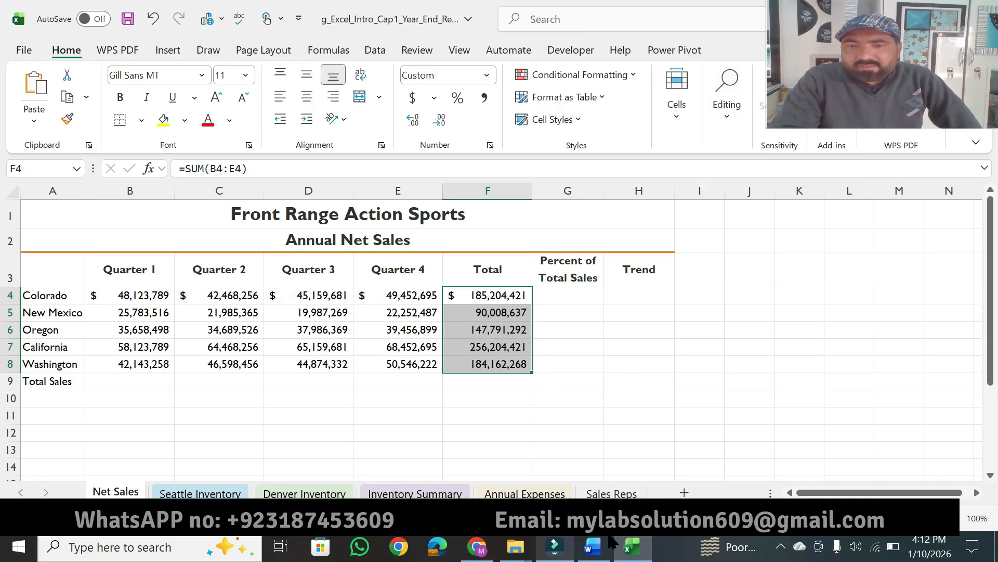
Highlight "and B9:F9" in step 2 of the Word instructions, and use AutoSum to total B9:F9 on the Net Sales worksheet in Excel.
left_click(594, 546)
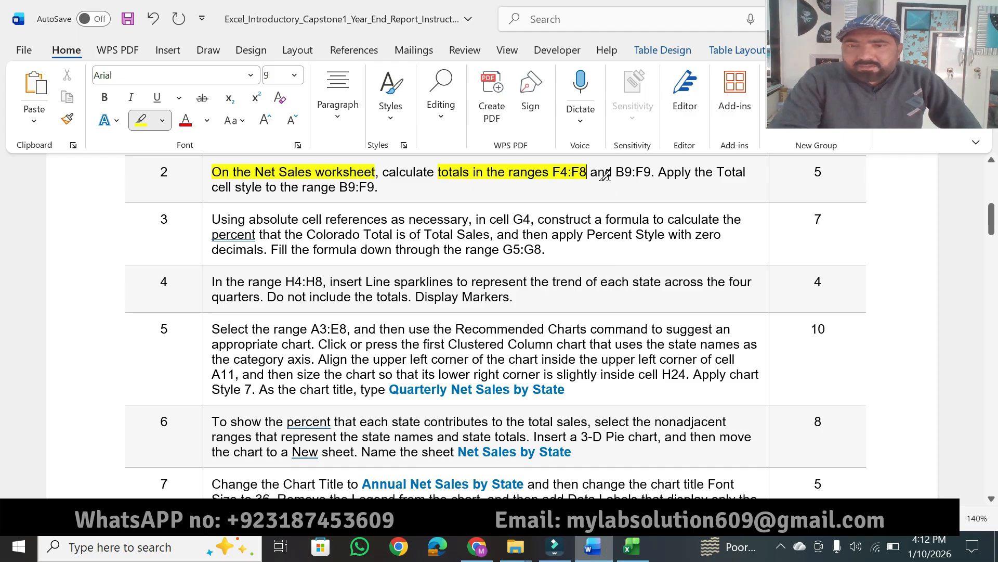
left_click_drag(605, 171, 648, 169)
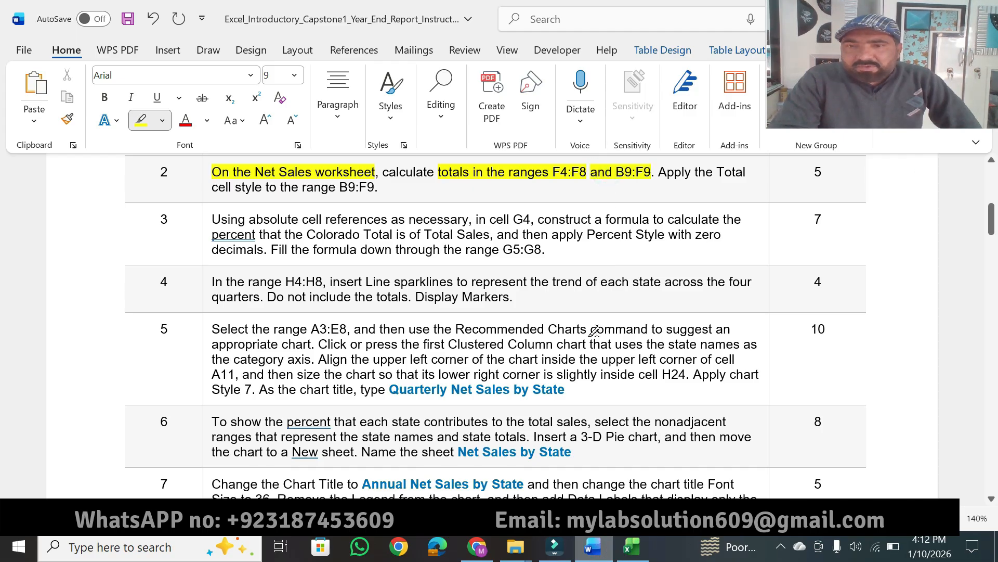
left_click(632, 546)
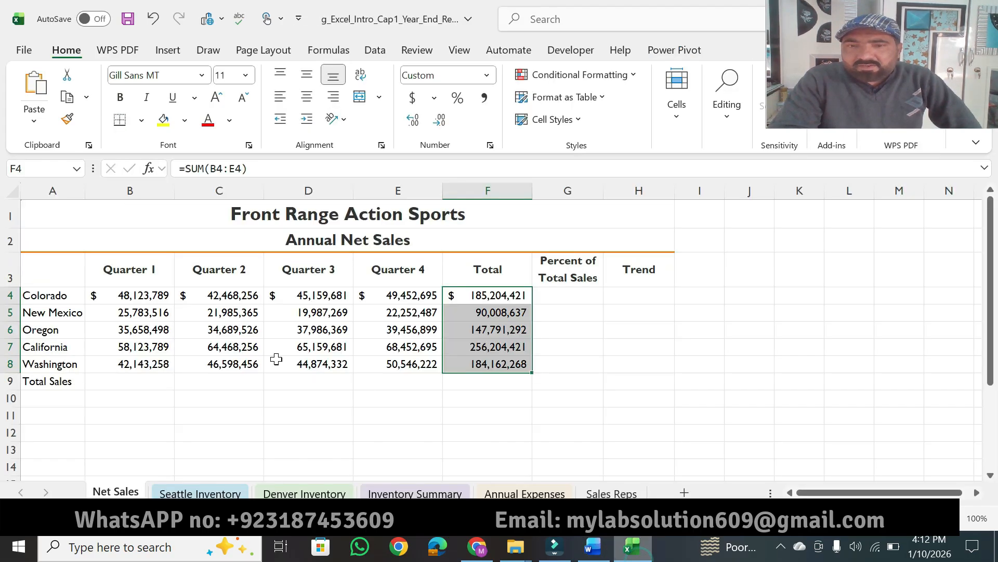
left_click_drag(123, 382, 493, 383)
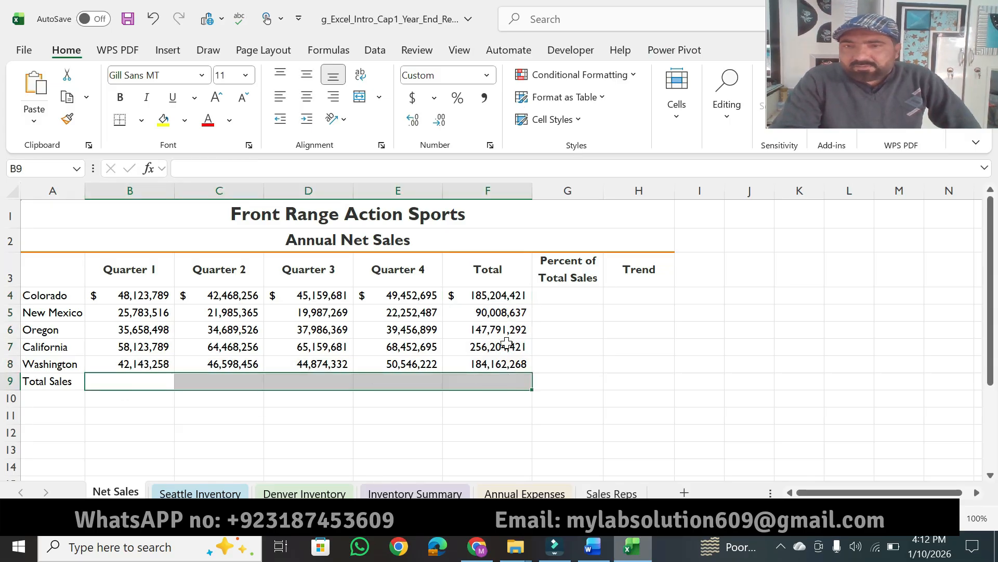
left_click(734, 131)
left_click(742, 163)
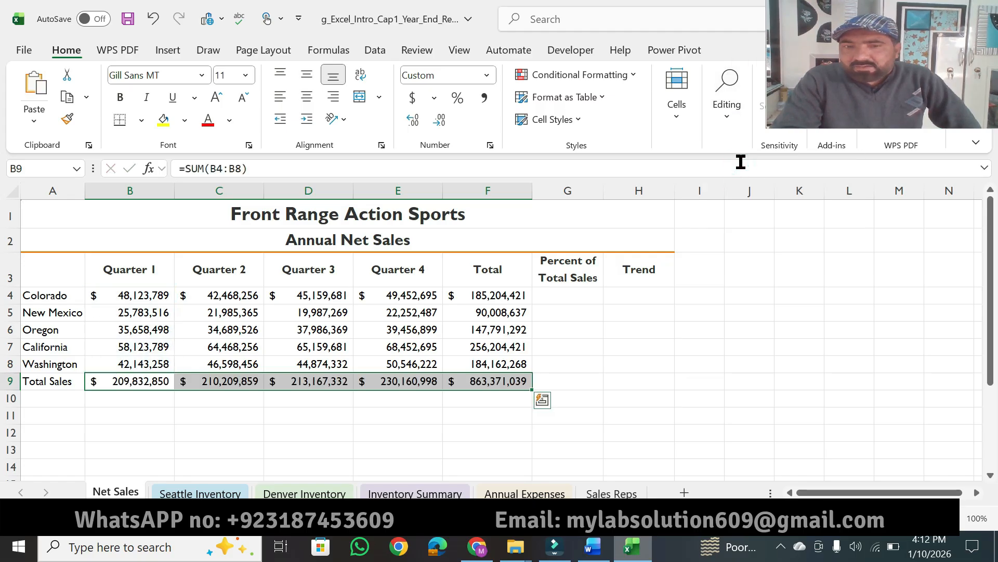
Switch to the Word instructions and highlight "Apply the Total" and "range B9:F9" in step 2 in yellow.
left_click(593, 546)
left_click_drag(659, 174, 747, 173)
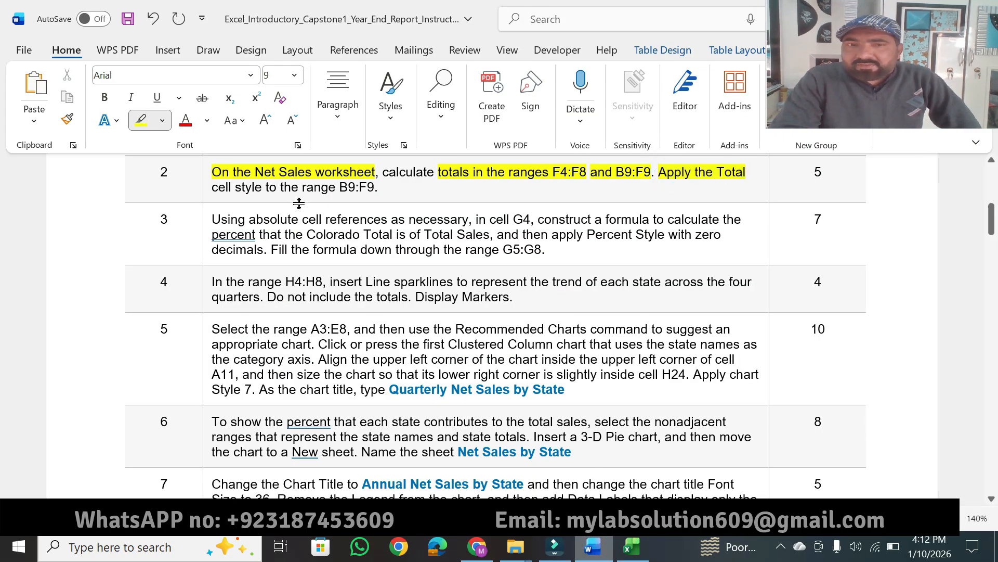
left_click_drag(303, 187, 376, 187)
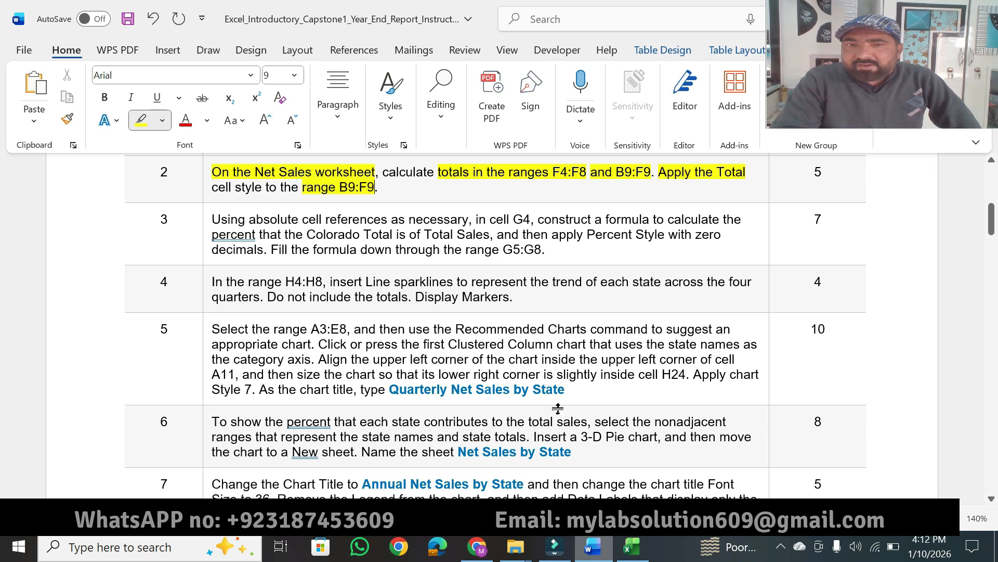
Switch to Excel and apply the Total cell style to the range B9:F9 on the Net Sales worksheet.
left_click(632, 546)
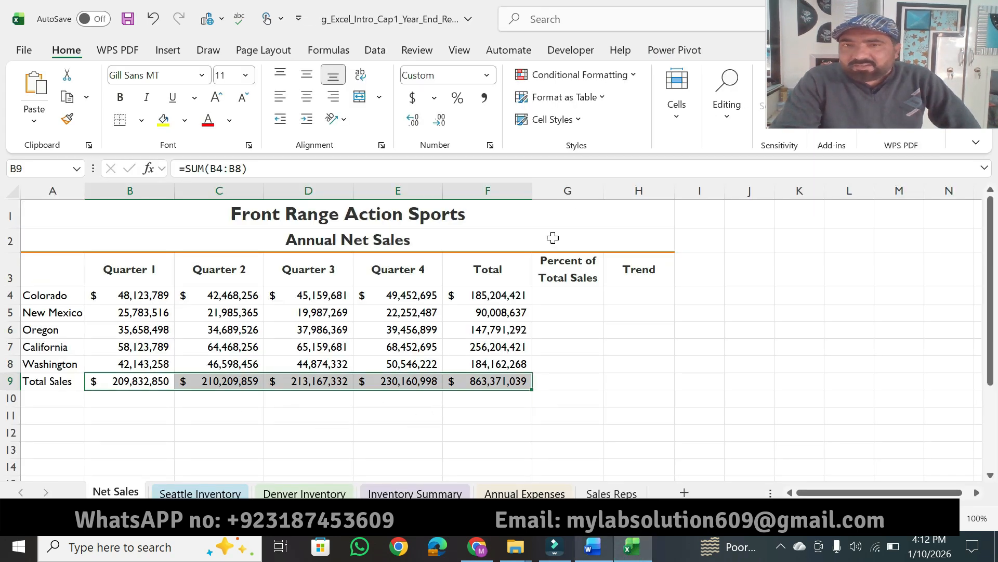
left_click(572, 121)
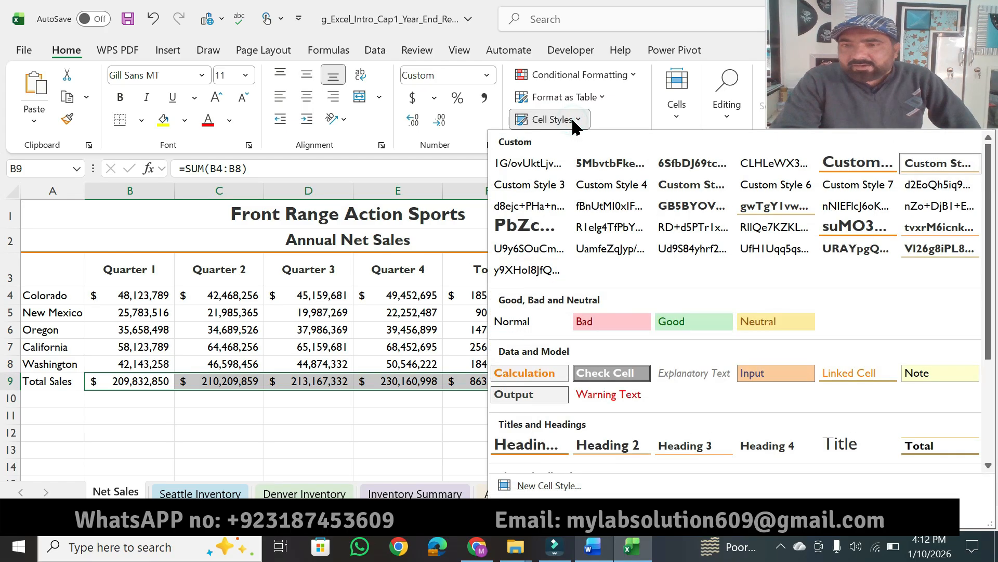
left_click(911, 443)
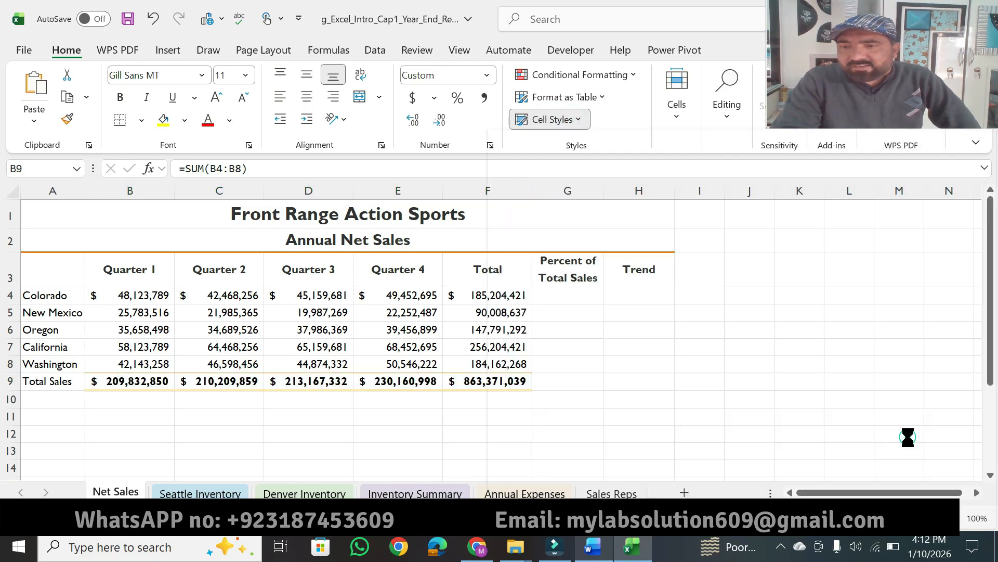
left_click(656, 478)
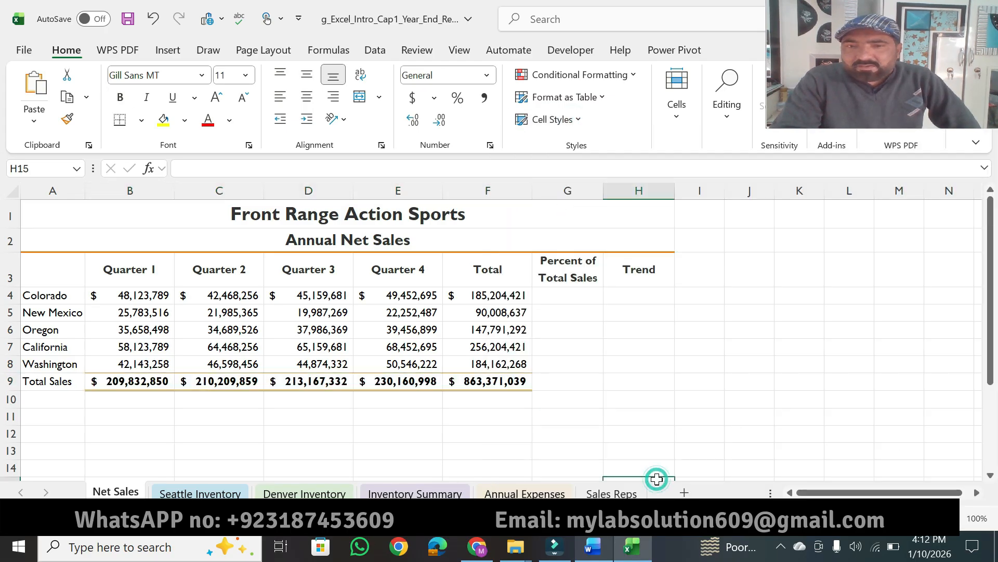
In the Word instructions, highlight step 2's points value and step 3's "Using absolute cell references" and "necessary, in cell G4" in yellow.
left_click(593, 552)
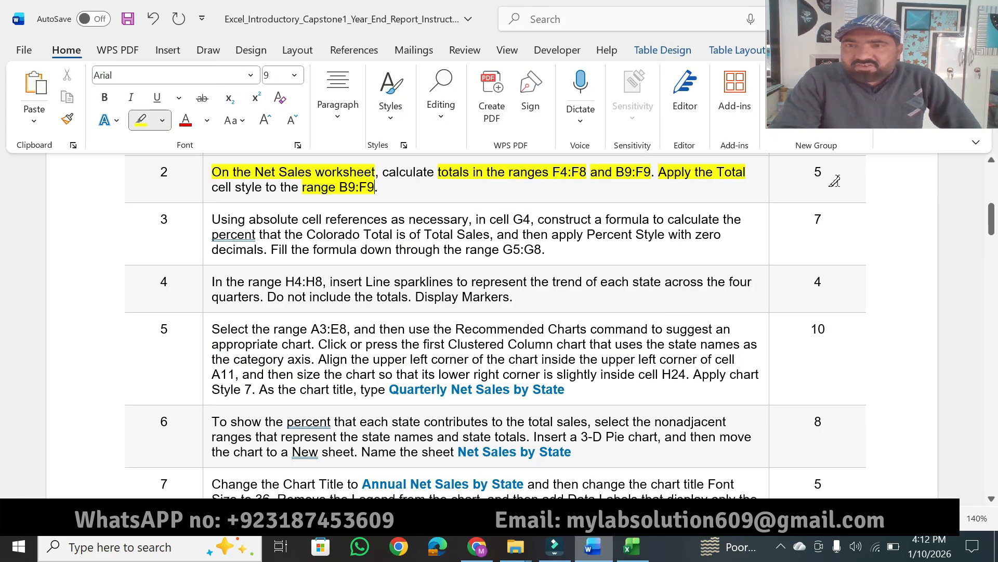
left_click_drag(822, 170, 810, 169)
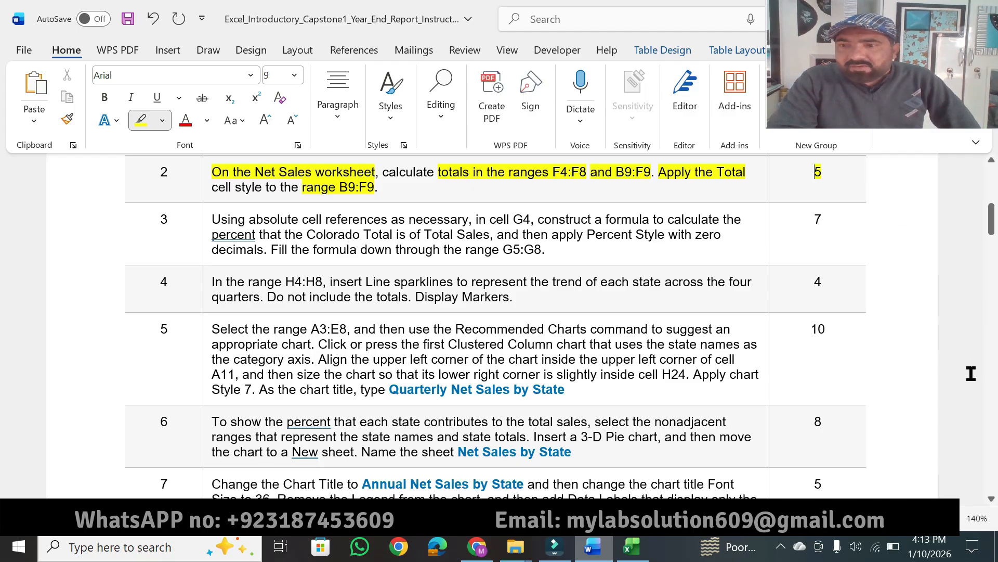
left_click(989, 500)
left_click(989, 500)
left_click(990, 500)
left_click(990, 500)
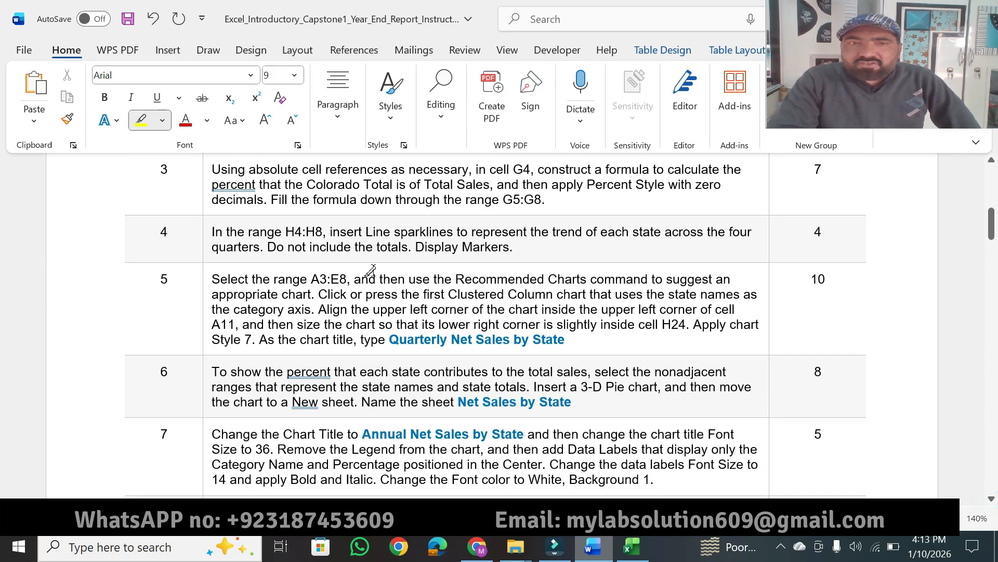
left_click_drag(213, 170, 532, 169)
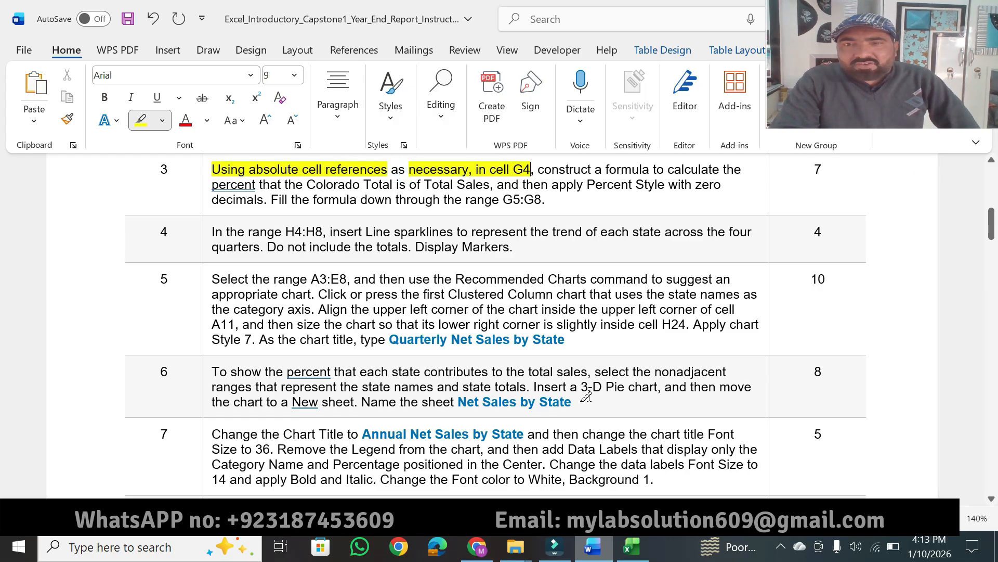
Select cell G4 in Excel, and highlight "construct a formula to calculate" and "percent that the Colorado Total is of Total Sales" in Word's step 3.
left_click(630, 556)
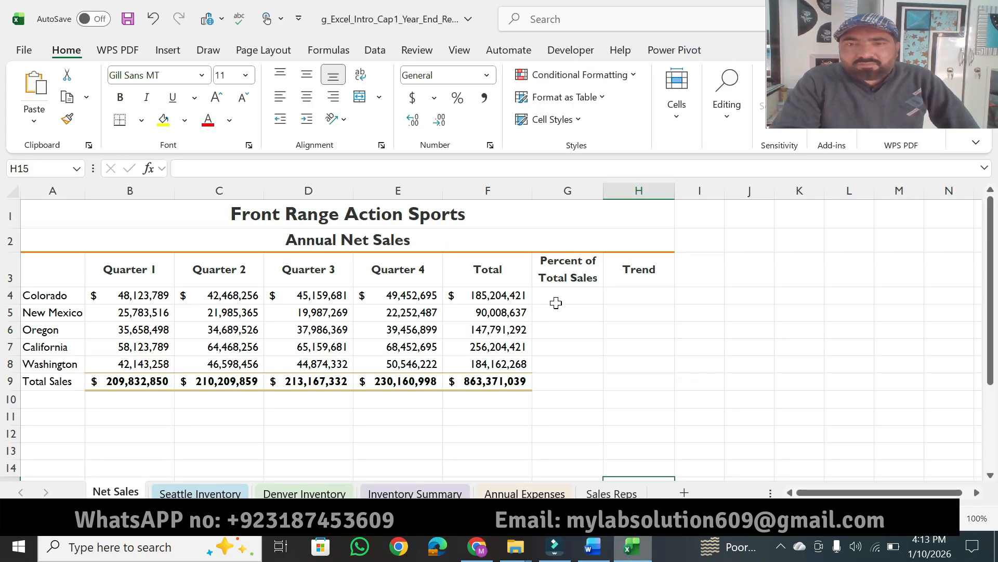
left_click(556, 303)
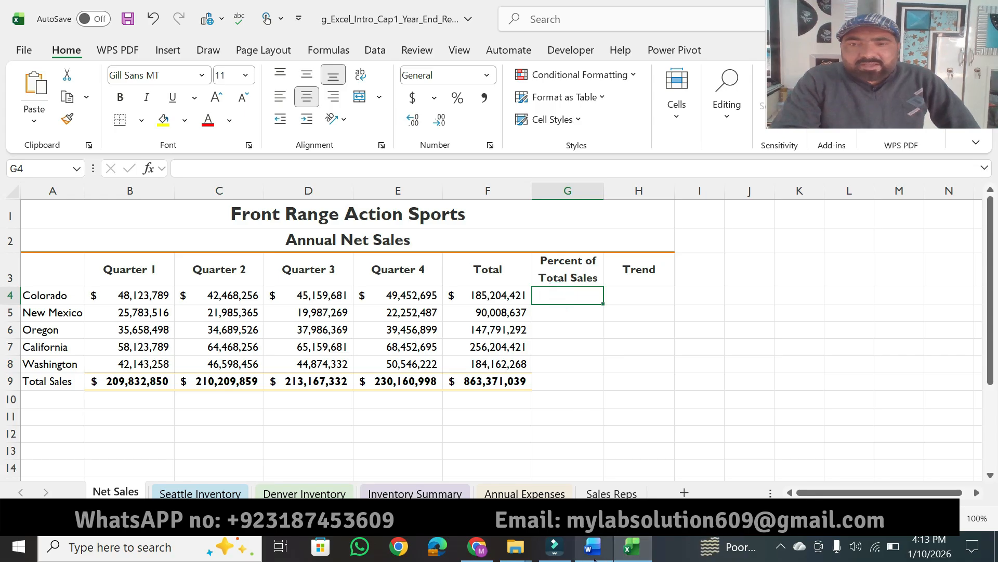
left_click(594, 555)
left_click_drag(546, 170, 720, 170)
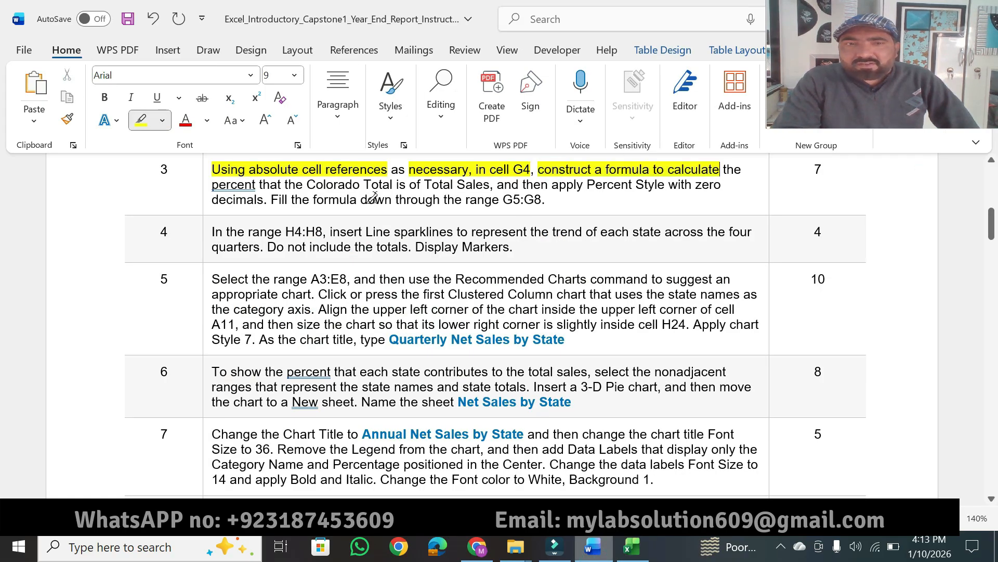
mouse_move(234, 190)
left_mouse_down()
mouse_move(208, 187)
mouse_move(463, 172)
mouse_move(489, 185)
left_mouse_up()
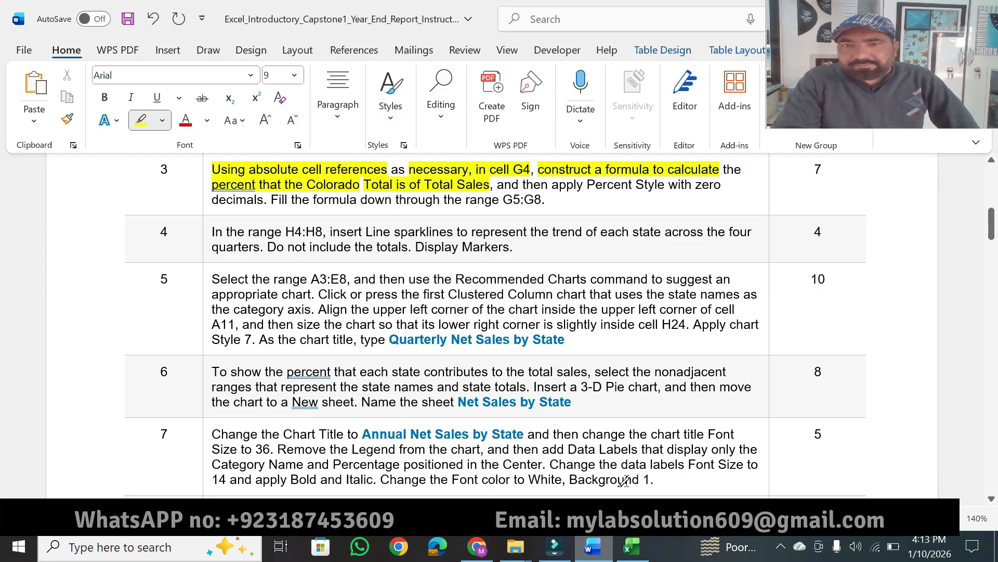
Switch to Excel and build the formula =F4/F9 in cell G4 of the Net Sales worksheet.
left_click(632, 546)
type("=")
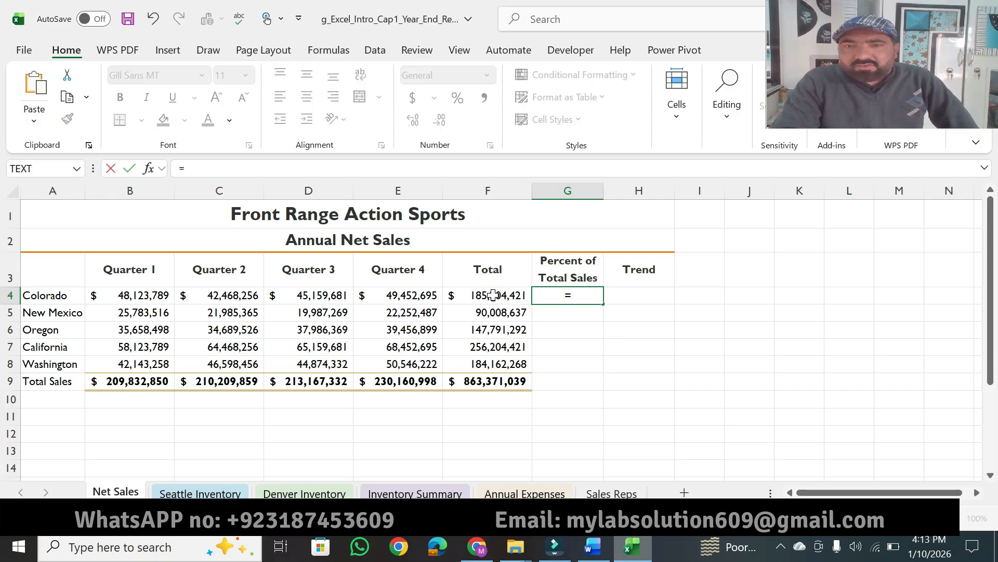
left_click(493, 294)
type("/")
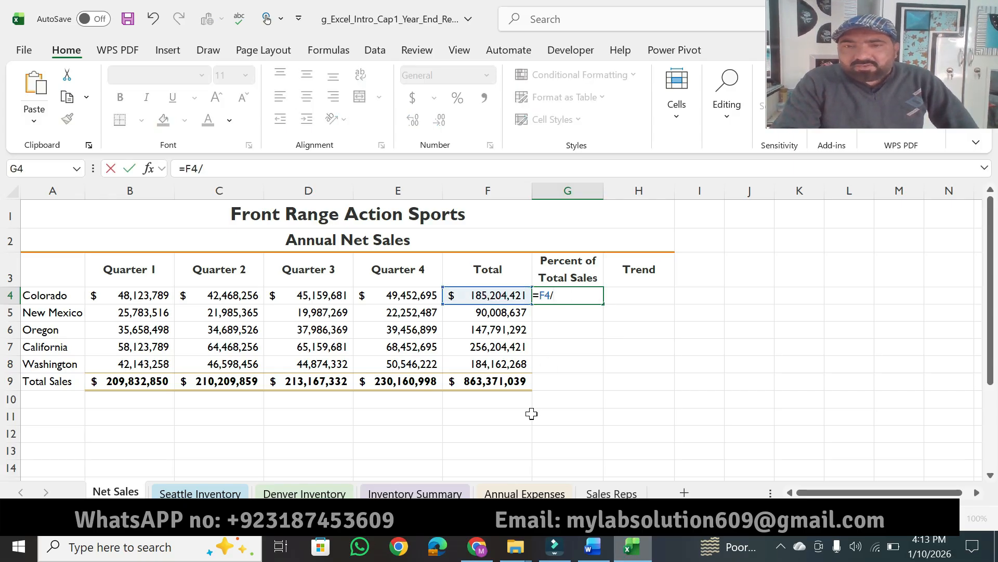
left_click(498, 385)
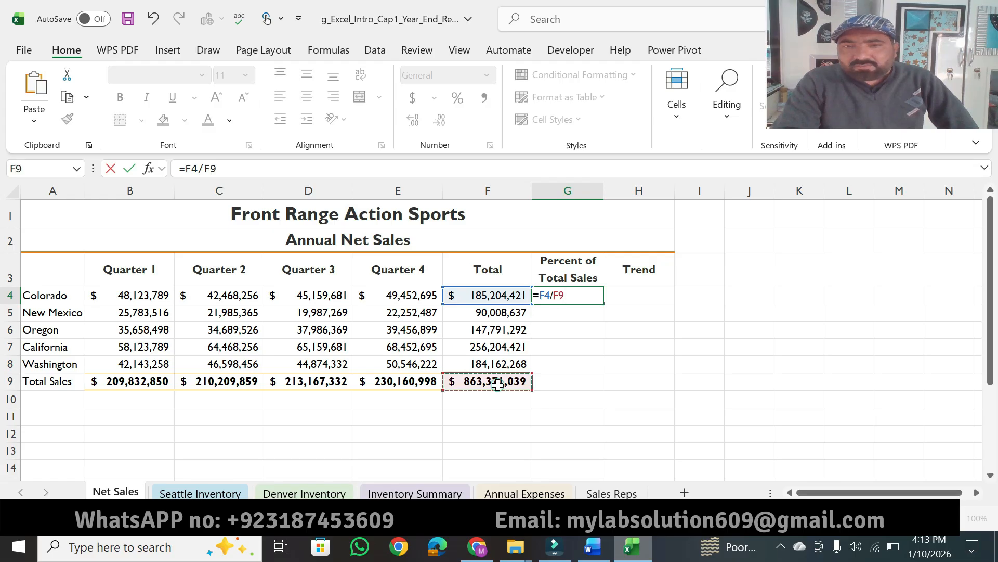
Switch to the Word instructions and highlight "apply Percent Style with" and "decimals" in step 3 in yellow.
left_click(590, 553)
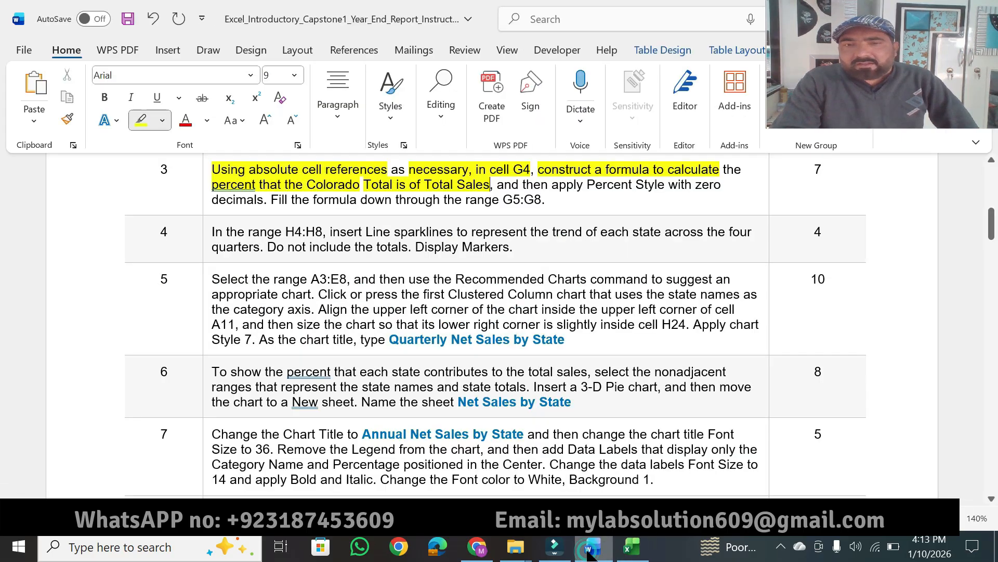
left_click_drag(553, 184, 691, 179)
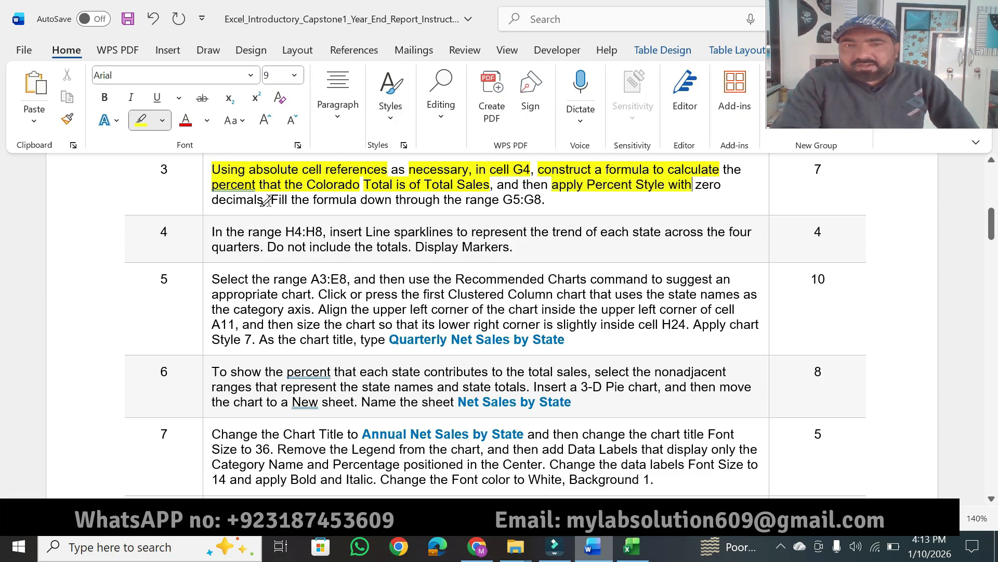
left_click_drag(265, 200, 208, 203)
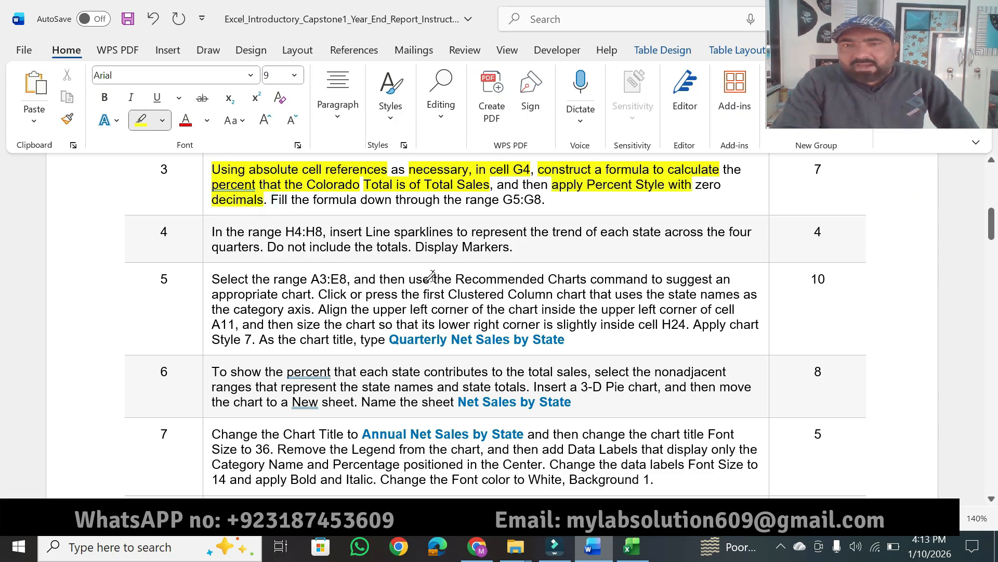
In Excel, make the F9 reference absolute so G4 contains =F4/$F$9, select G4, and return to the Word instructions.
left_click(632, 546)
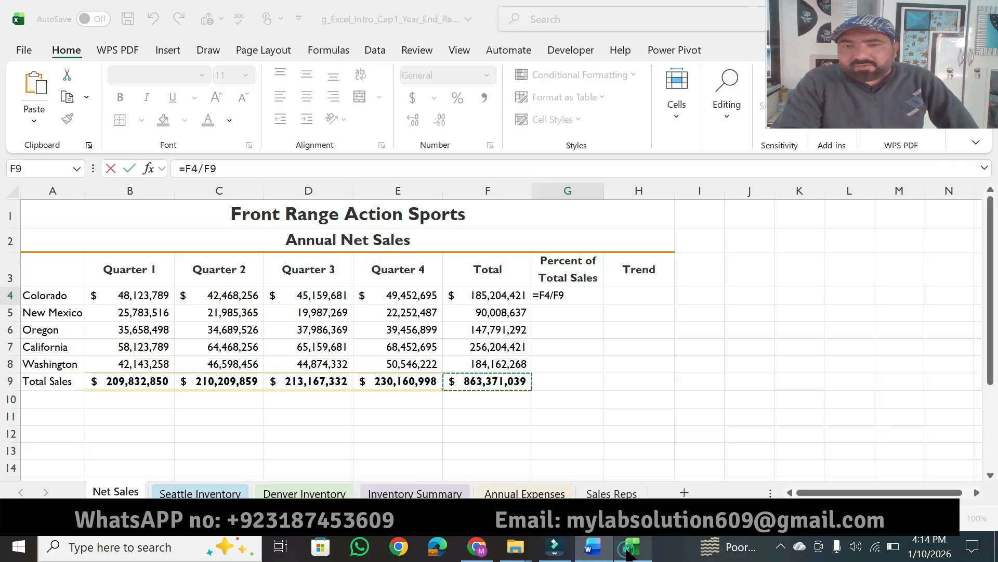
left_click_drag(224, 168, 200, 168)
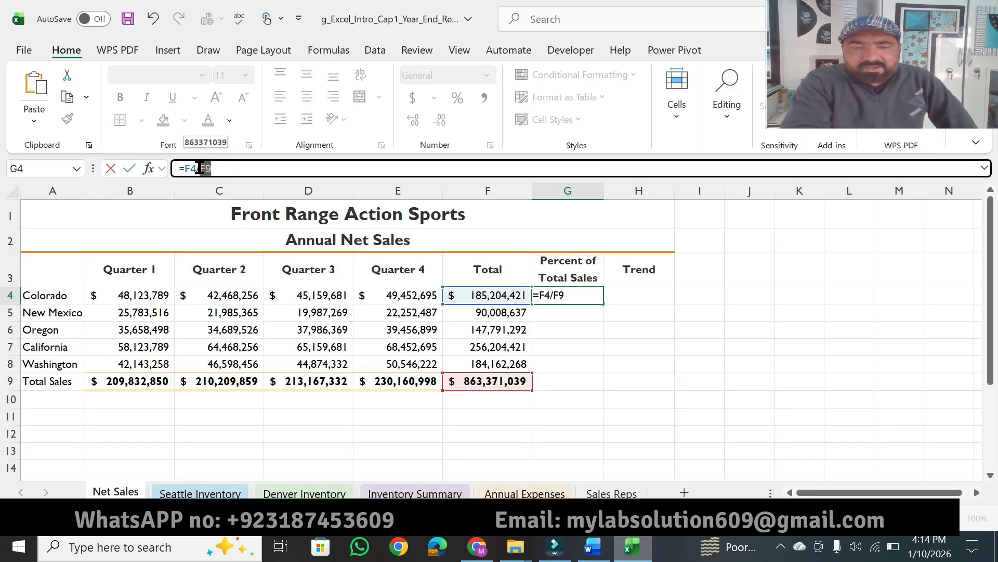
key("F4")
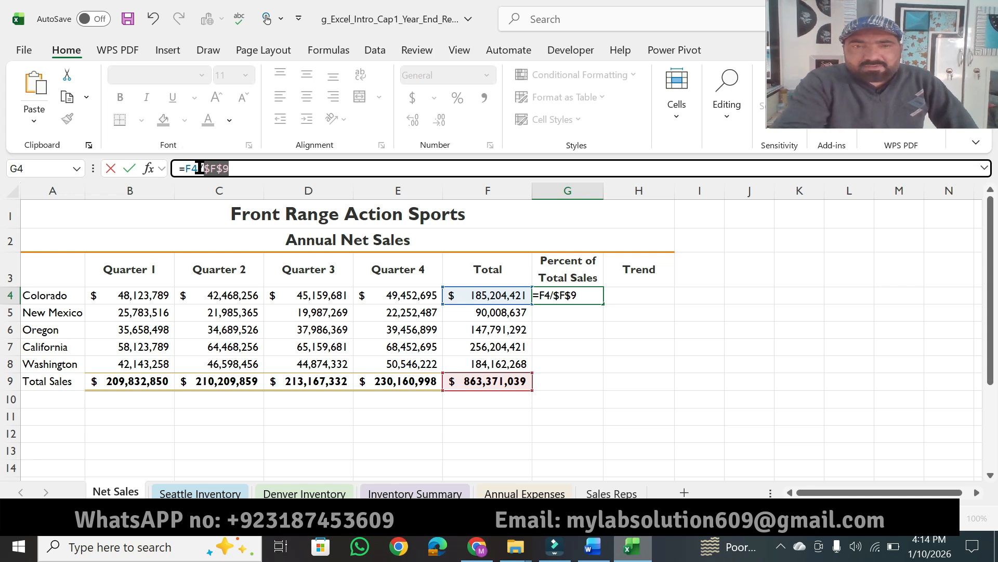
left_click(241, 166)
key("Return")
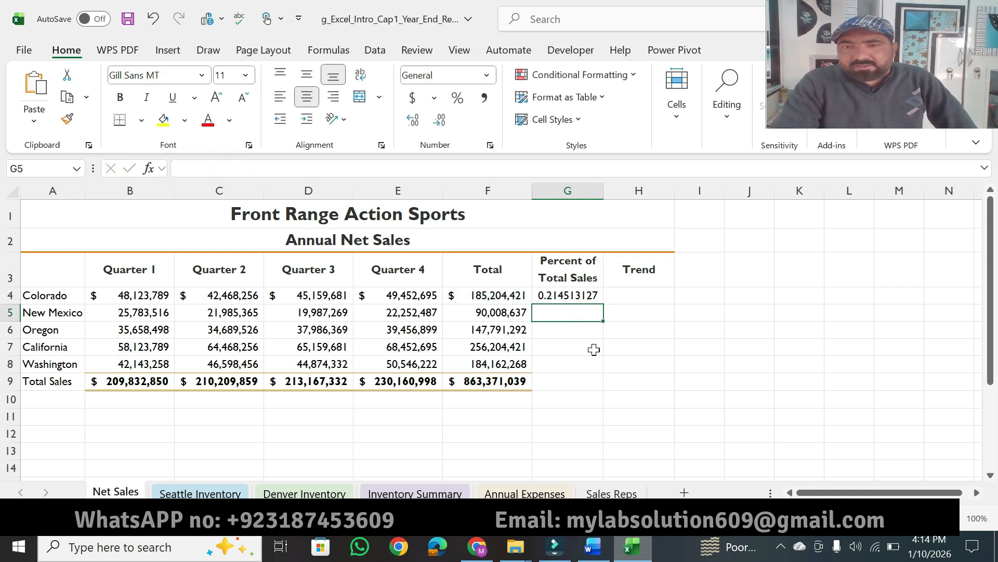
left_click(593, 295)
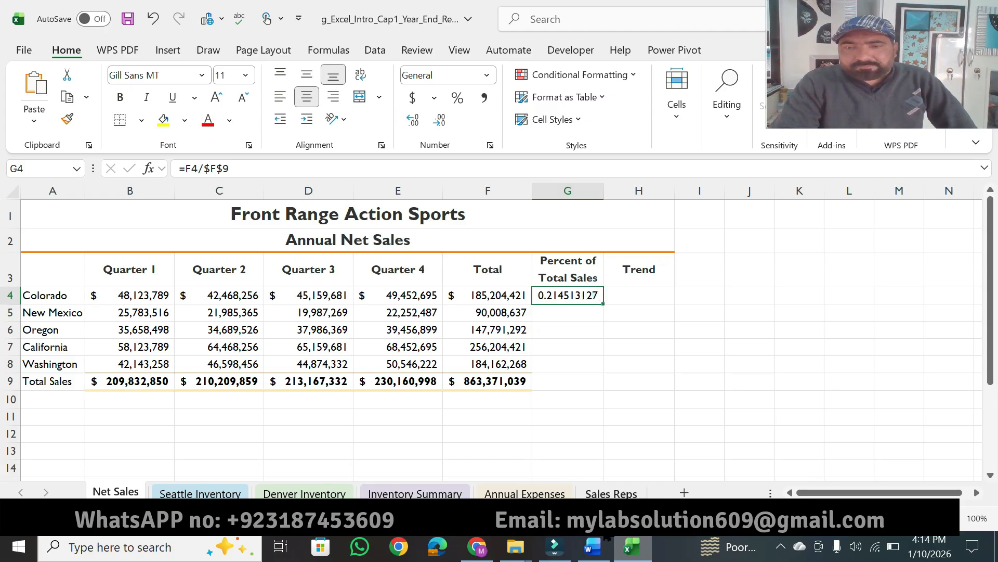
left_click(593, 546)
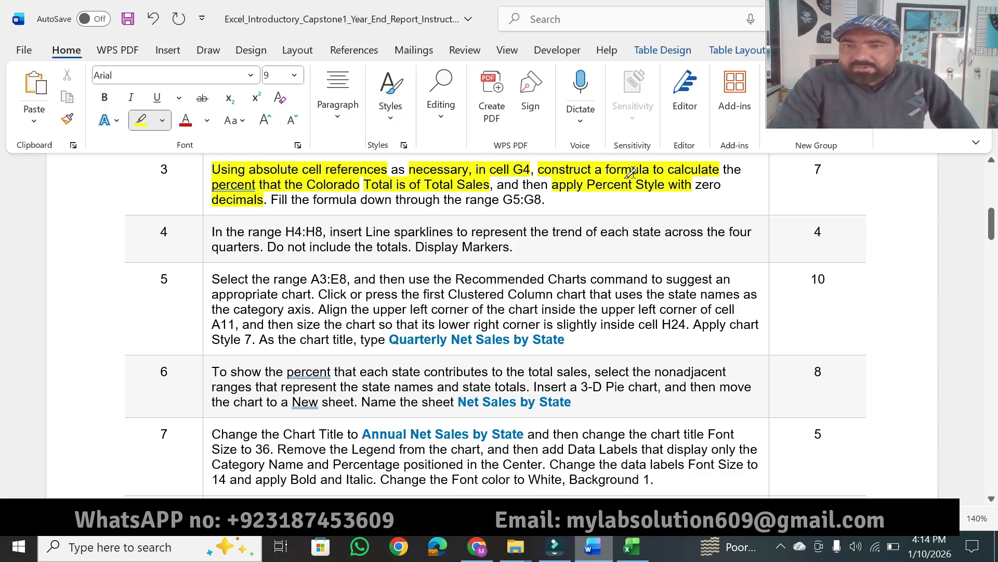
Switch to Excel and apply Percent Style to cell G4, and highlight "down through the range G5:G8" in Word's step 3 in yellow.
left_click(634, 549)
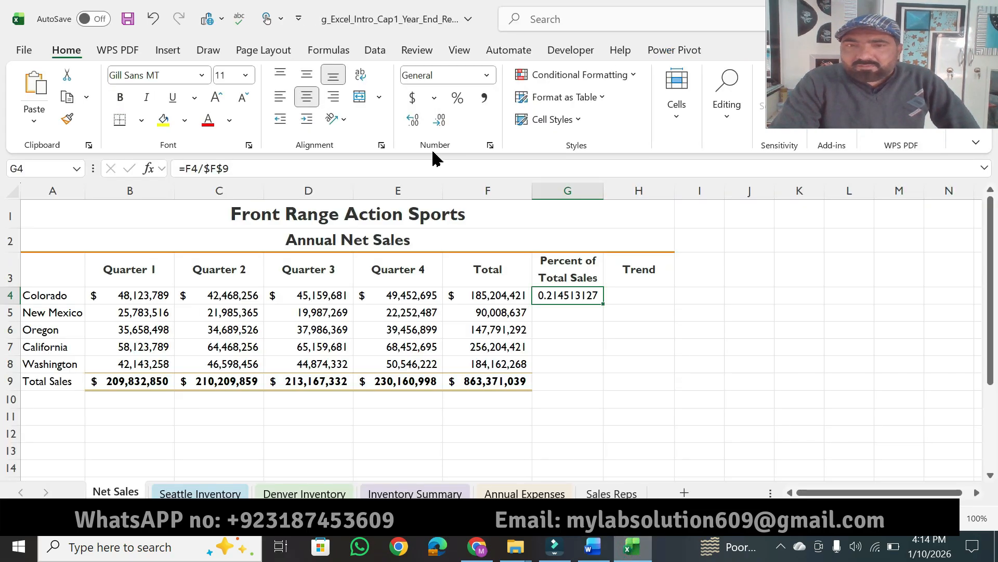
left_click(460, 101)
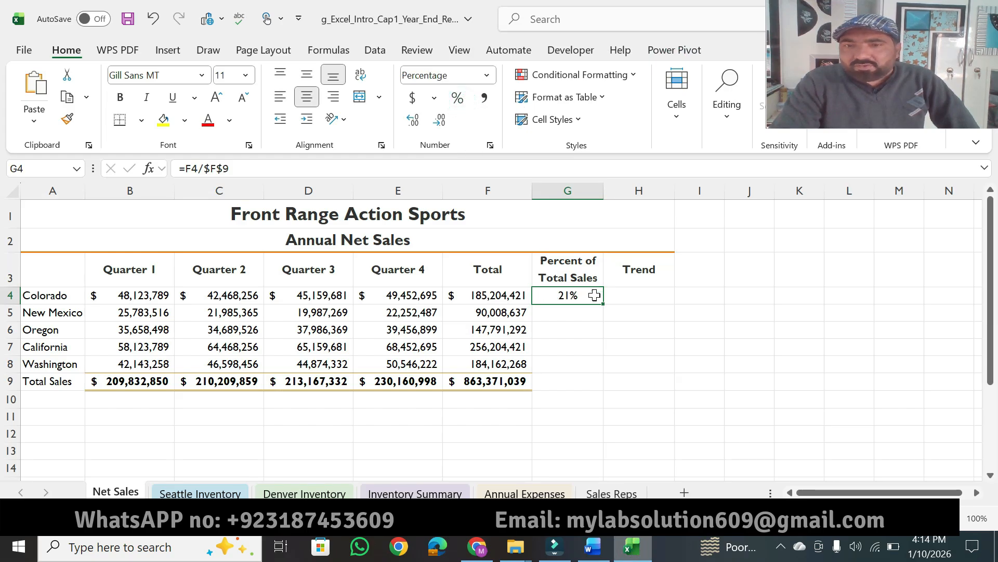
left_click(593, 547)
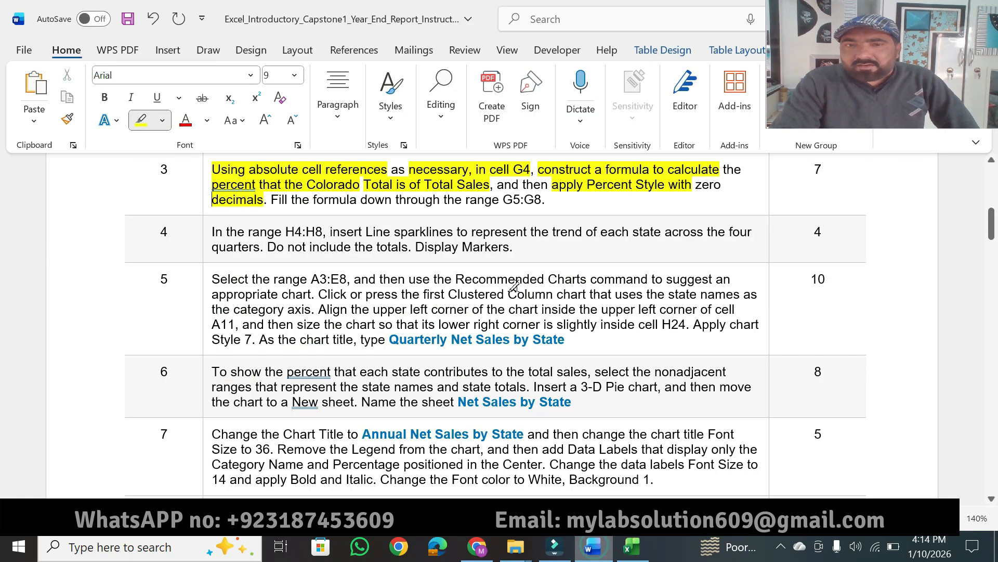
left_click_drag(366, 199, 538, 198)
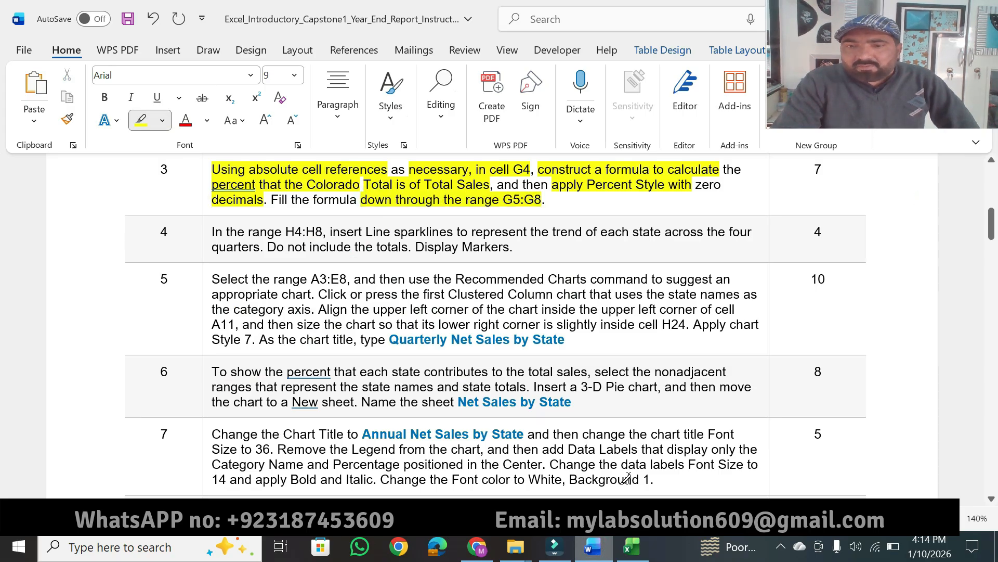
In Excel, fill the G4 formula down through cell G8, and return to the Word instructions.
left_click(632, 546)
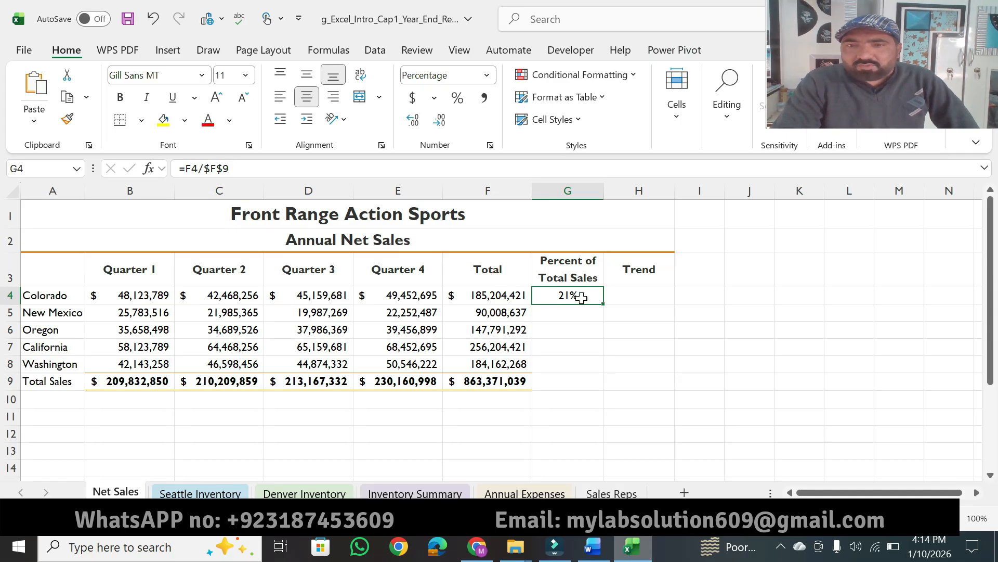
left_click_drag(605, 302, 590, 378)
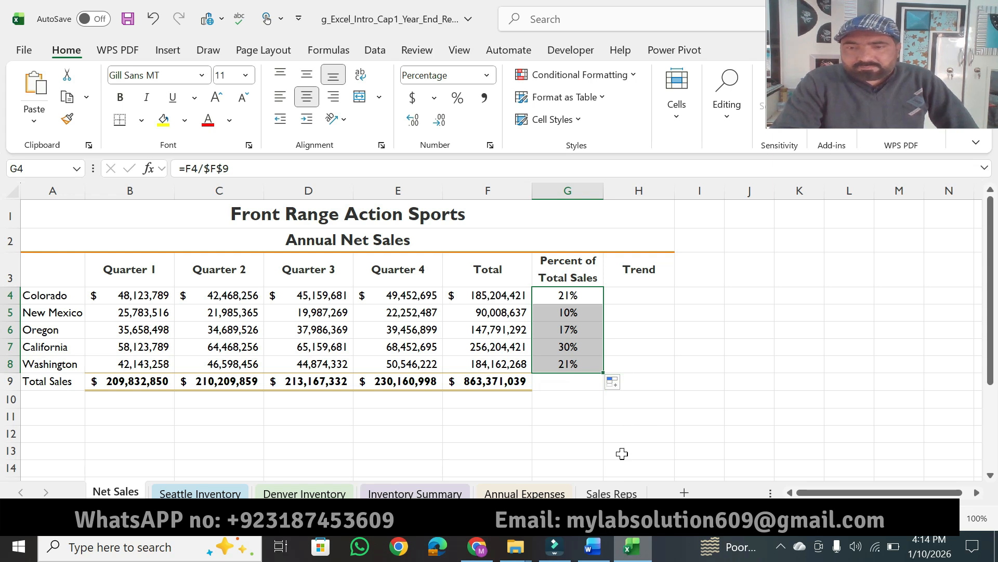
left_click(593, 546)
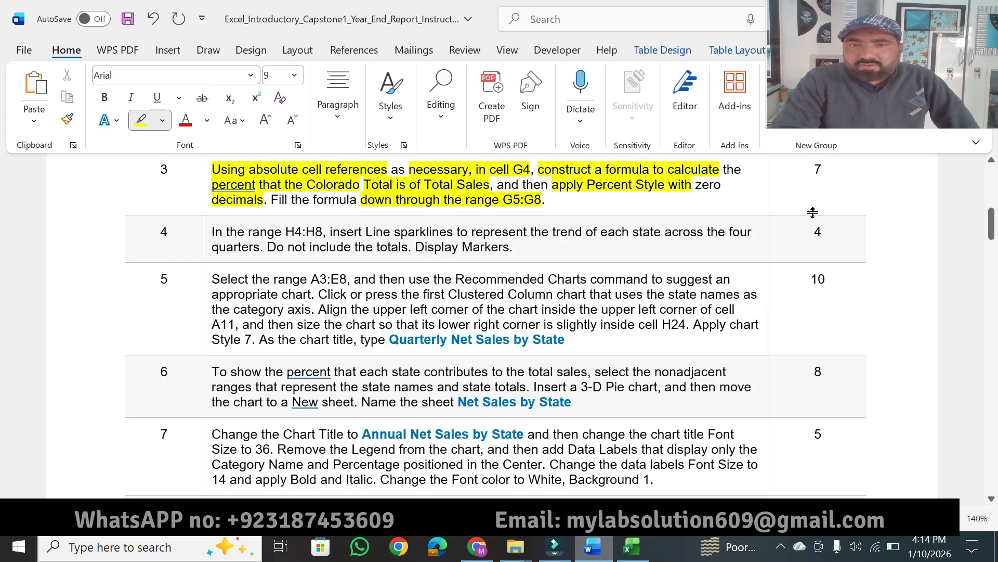
Highlight step 3's points value 7, and "In the range H4:H8" and "insert Line sparklines" in step 4, in yellow.
left_click_drag(823, 168, 812, 169)
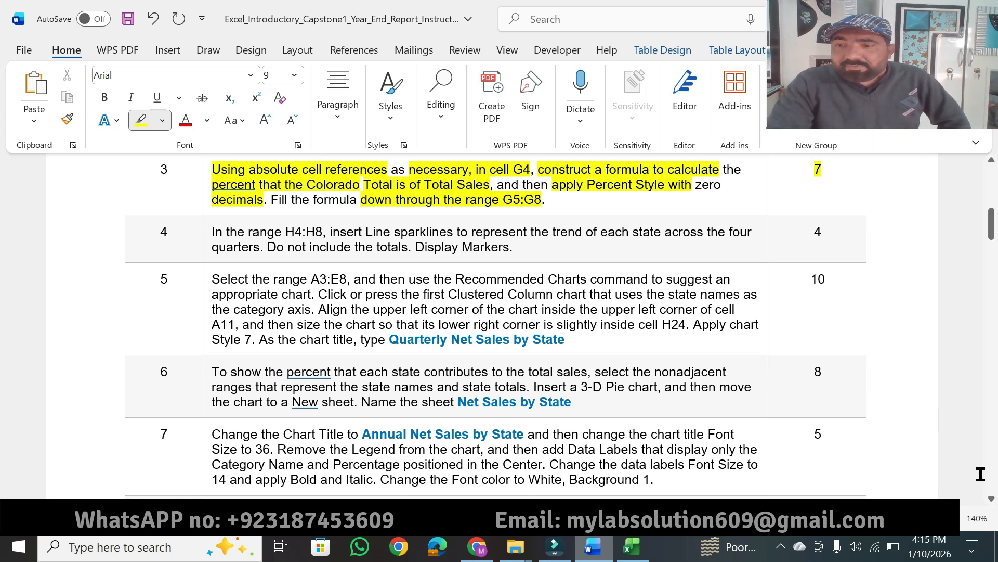
left_click(991, 498)
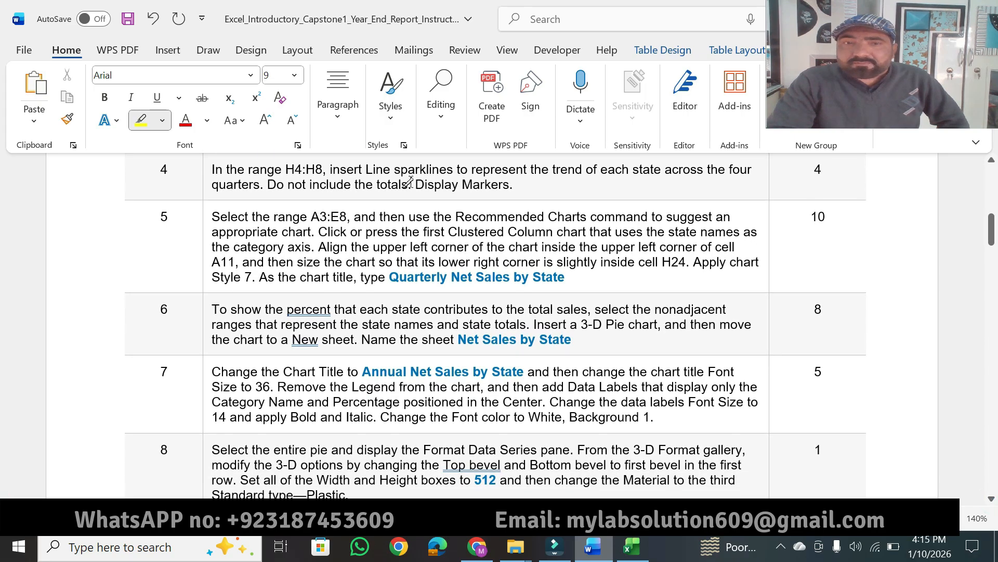
mouse_move(210, 169)
left_mouse_down()
mouse_move(453, 170)
mouse_move(429, 172)
left_mouse_up()
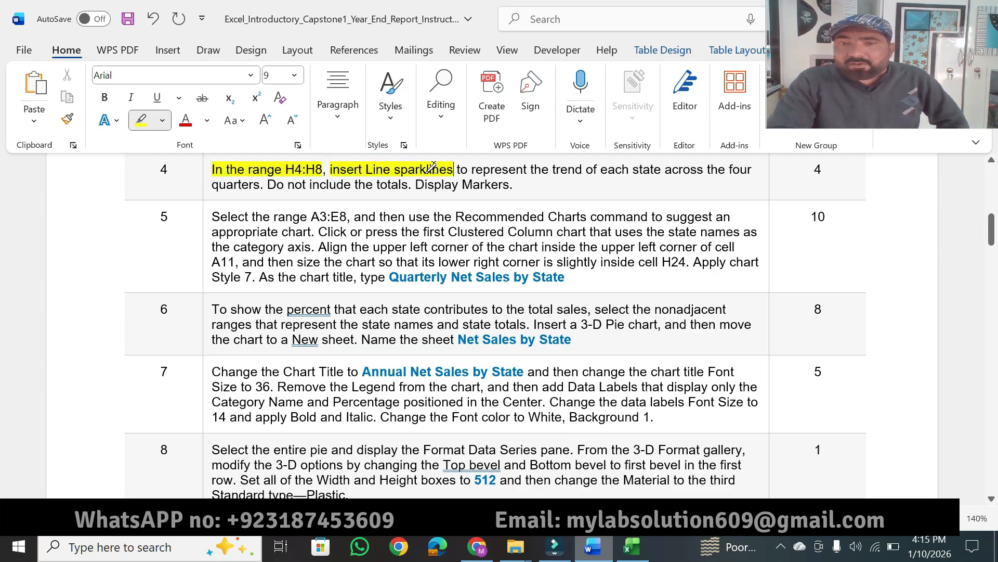
Switch to Excel, select the range H4:H8 on the Net Sales worksheet, and display the commands for inserting objects.
left_click(632, 546)
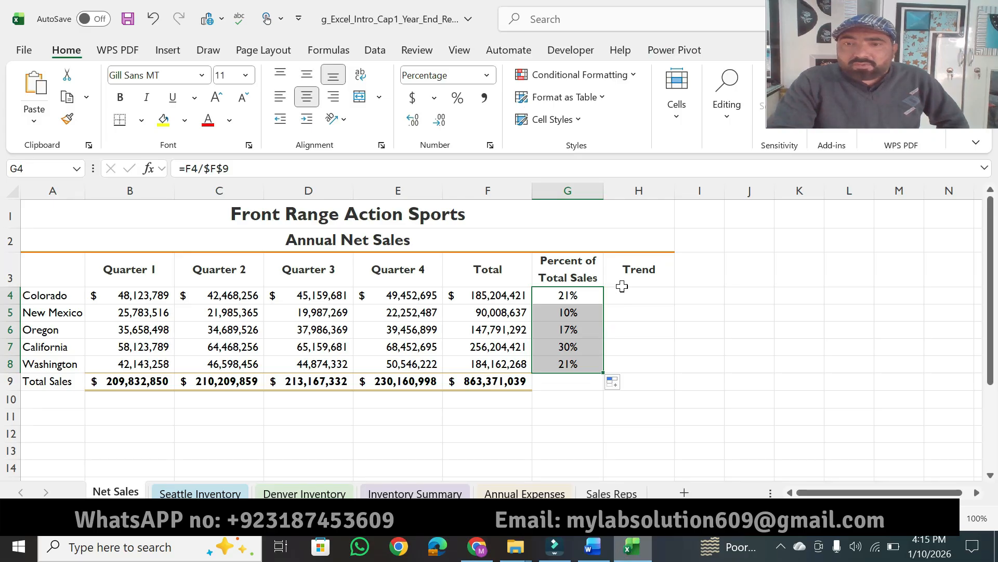
left_click_drag(623, 295, 642, 365)
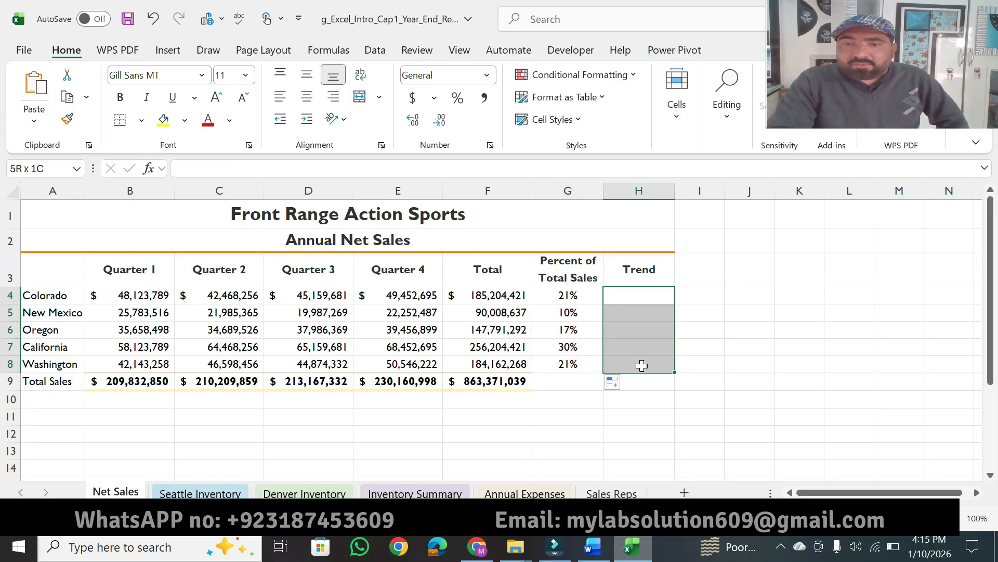
left_click(172, 50)
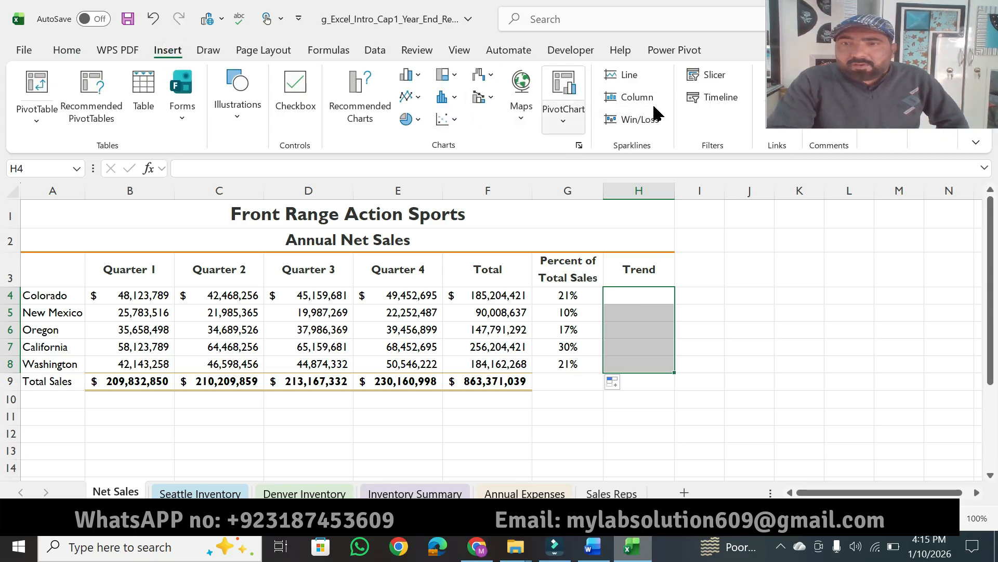
left_click_drag(850, 90, 866, 223)
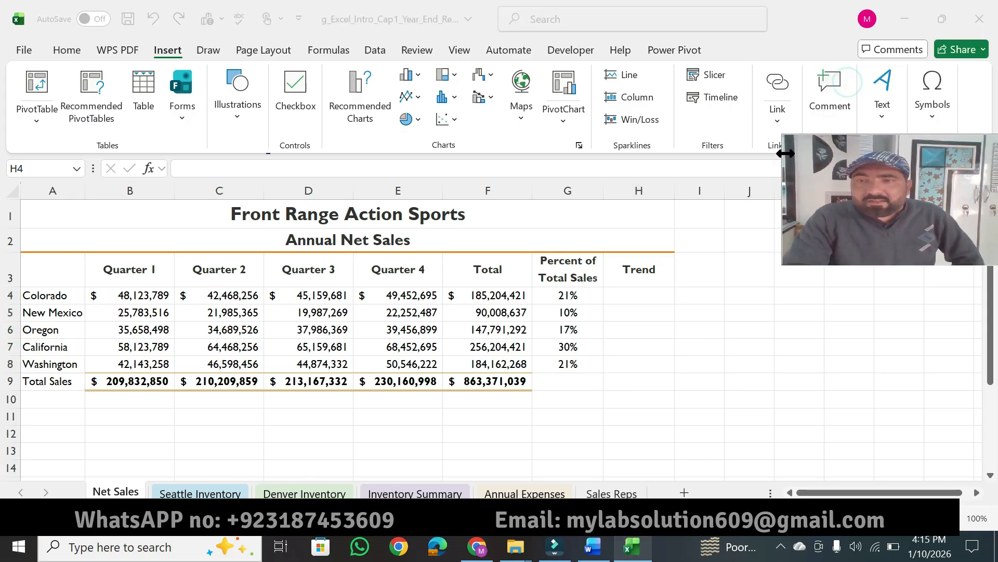
left_click(777, 126)
left_click(778, 124)
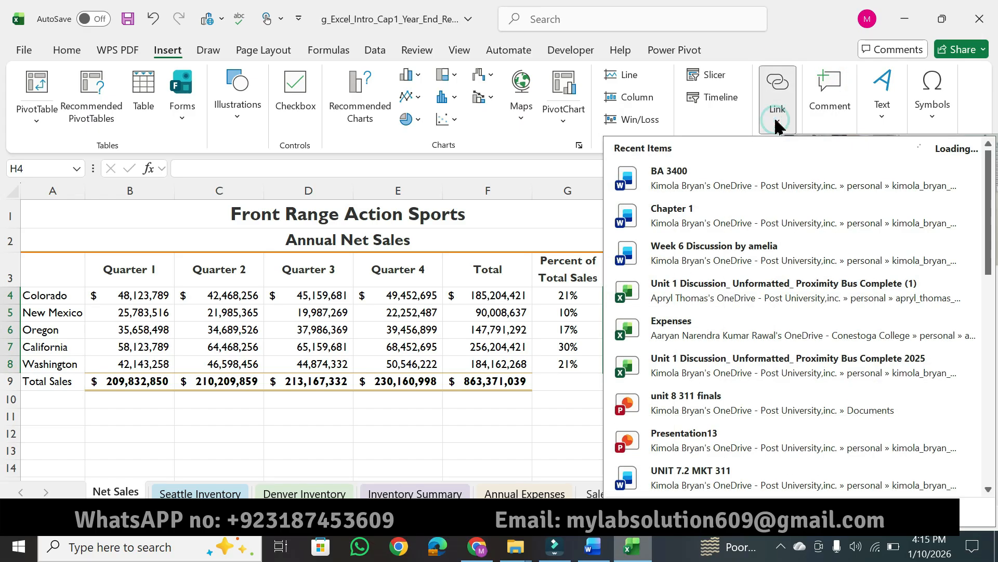
left_click(785, 127)
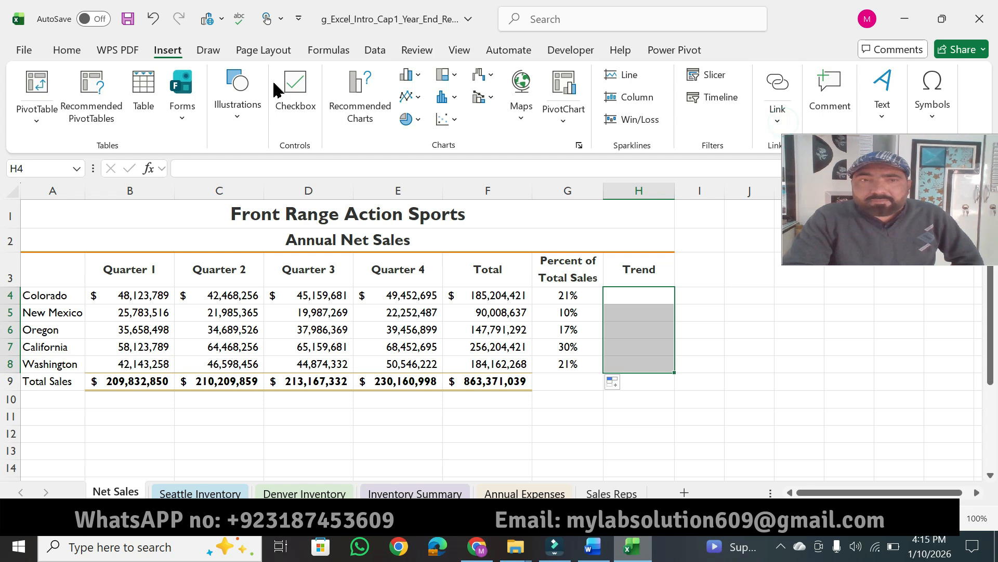
Start Line sparklines for H4:H8, and highlight "represent the trend of each state across the", "quarters" and "Do not include the totals" in Word.
left_click(629, 78)
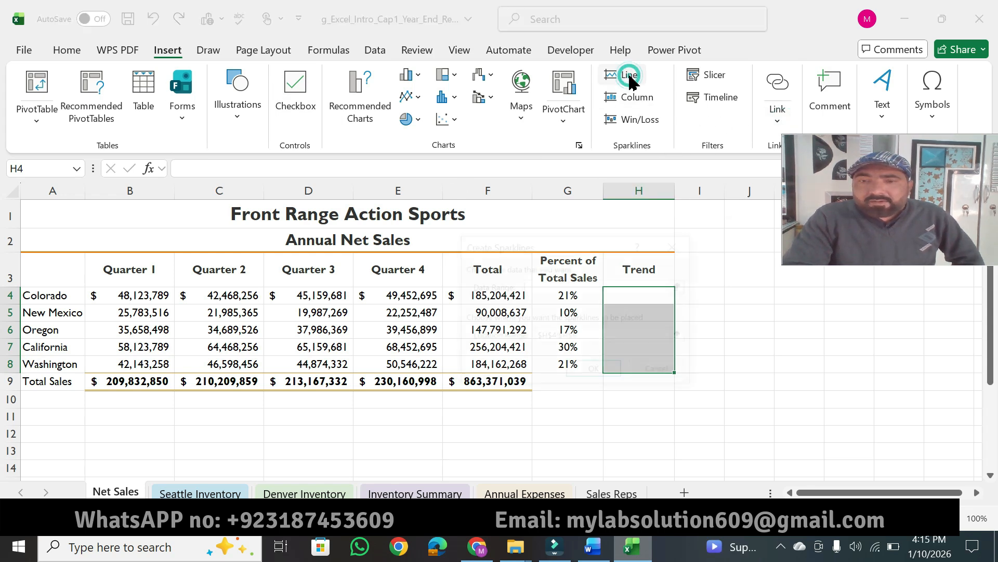
left_click(593, 546)
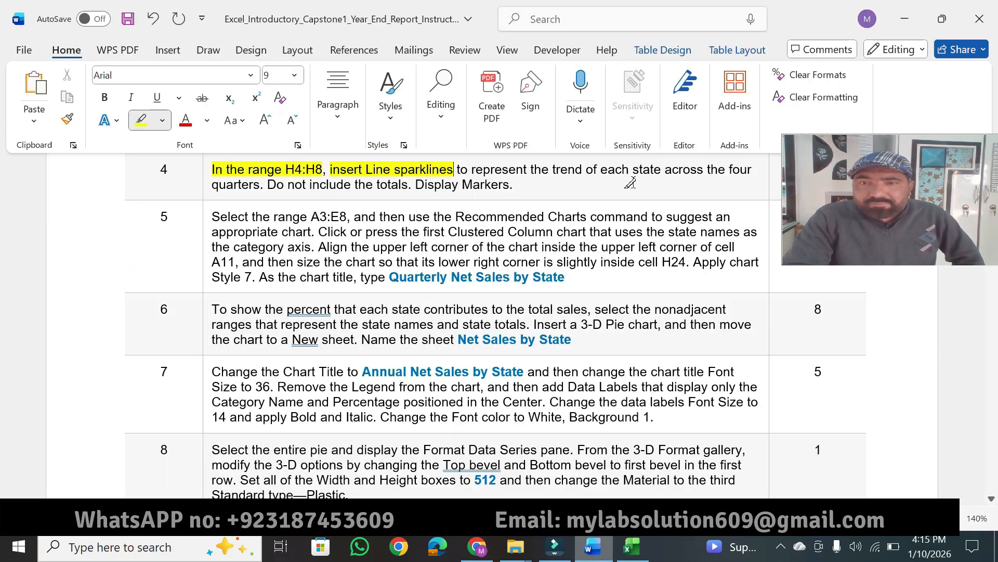
left_click_drag(520, 167, 720, 165)
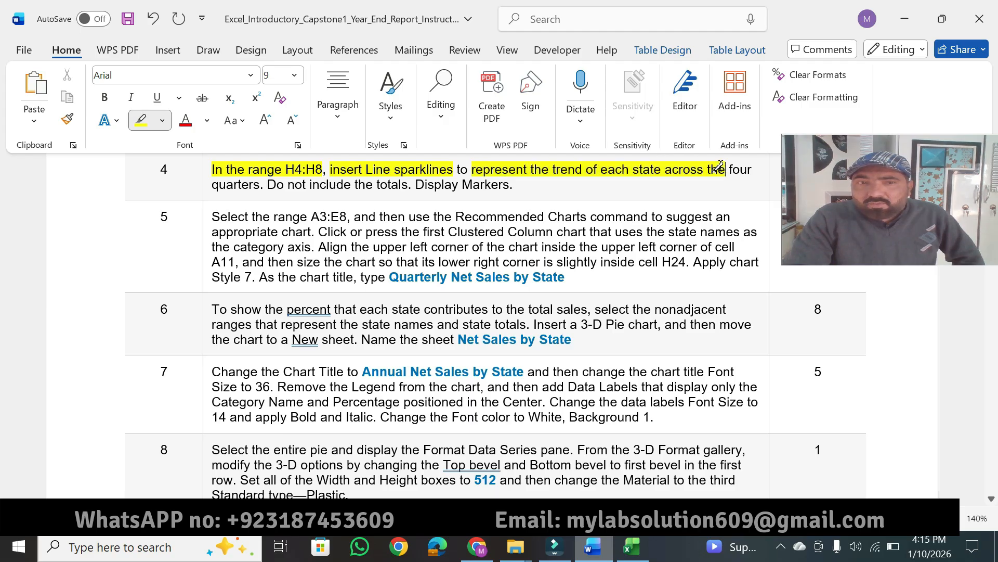
mouse_move(258, 181)
left_mouse_down()
mouse_move(212, 187)
mouse_move(409, 186)
left_mouse_up()
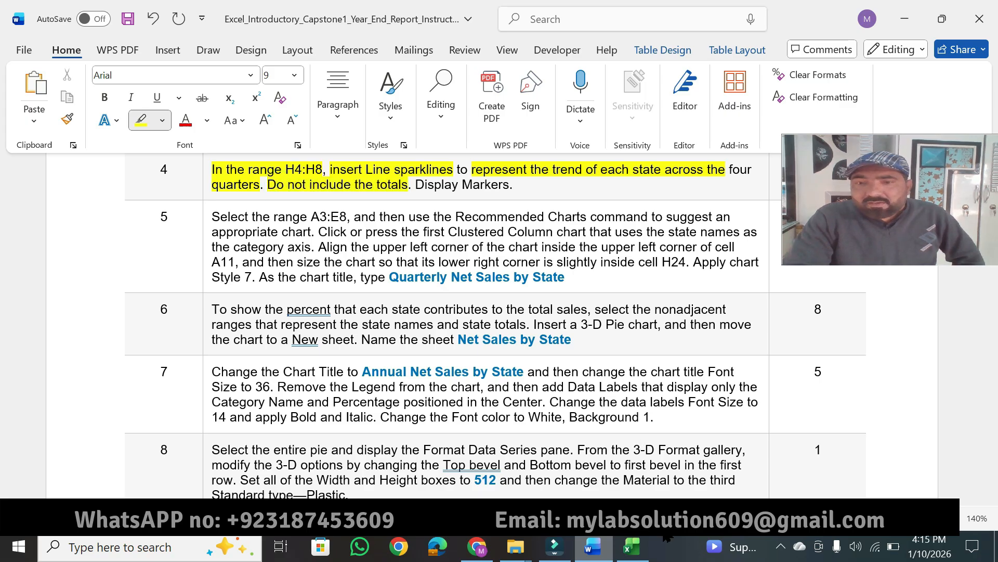
Switch to Excel and create the Line sparklines in H4:H8 with the data range B4:E8.
left_click(632, 546)
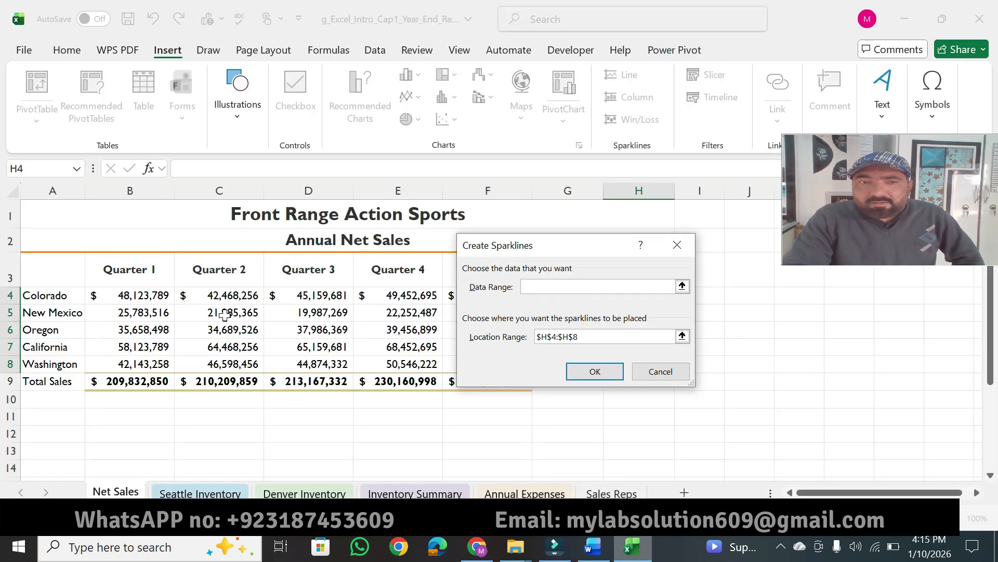
left_click_drag(123, 296, 370, 364)
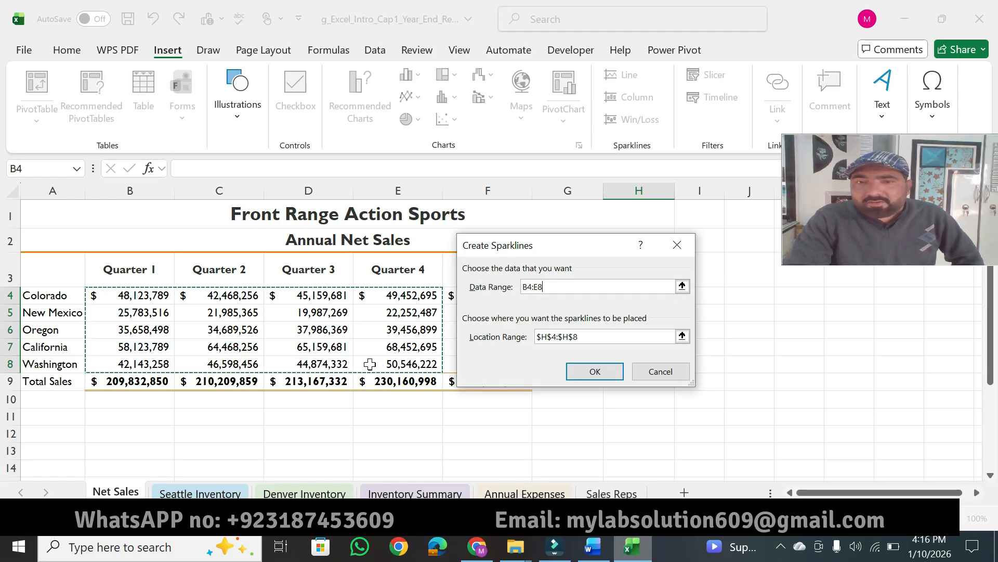
left_click(580, 370)
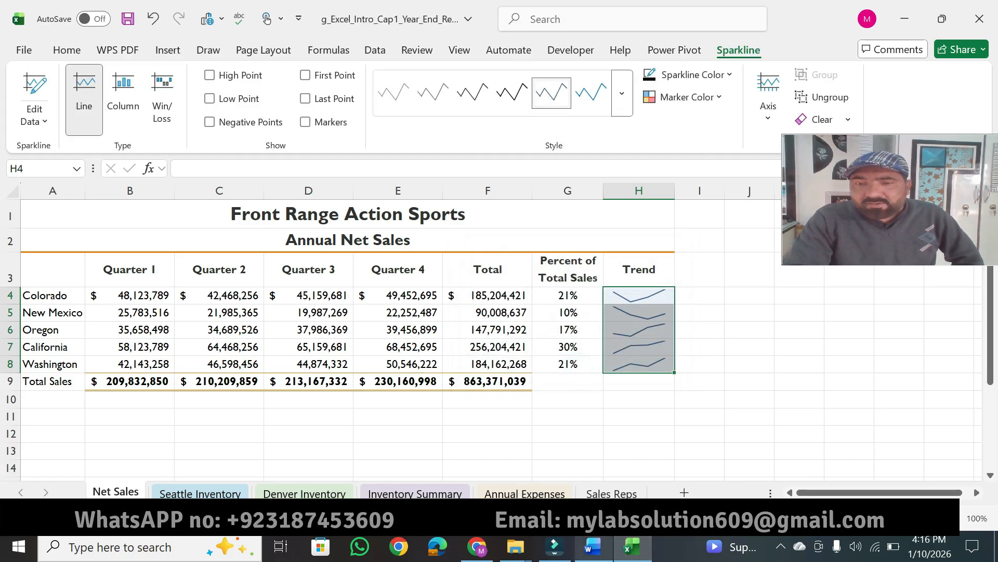
Highlight "Display Markers" in Word's step 4, and turn on Markers for the sparklines in Excel.
left_click(593, 546)
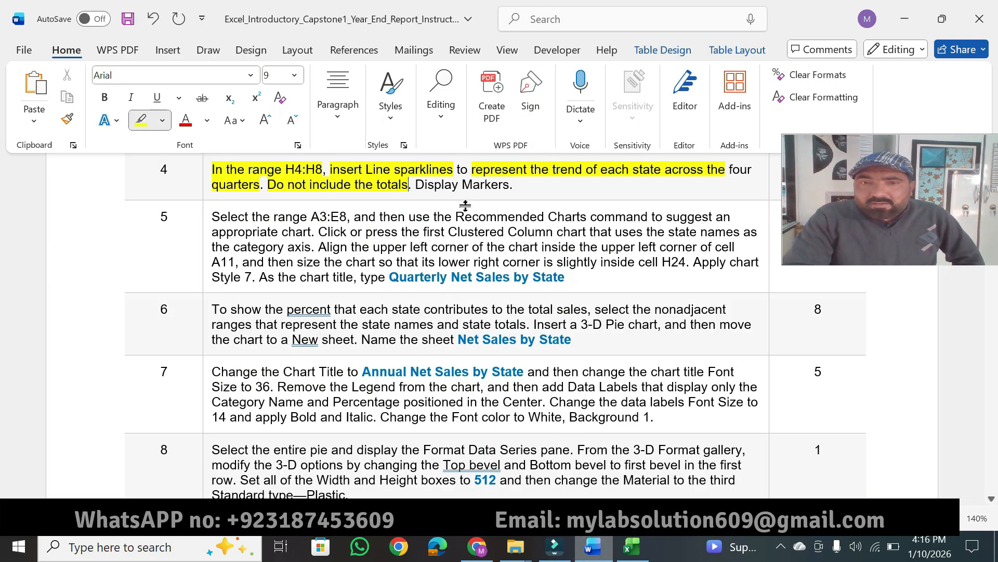
left_click_drag(419, 186, 507, 187)
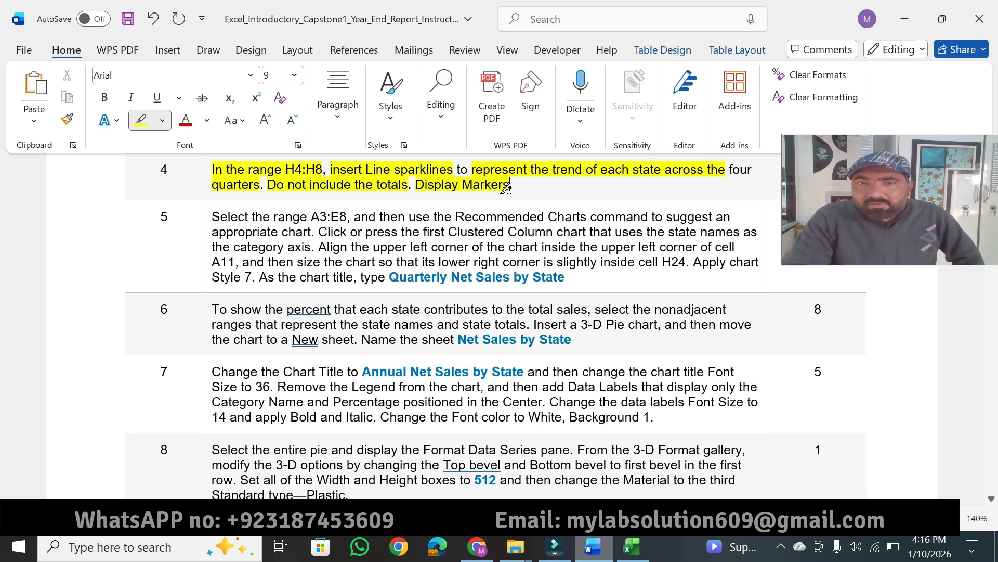
left_click(635, 554)
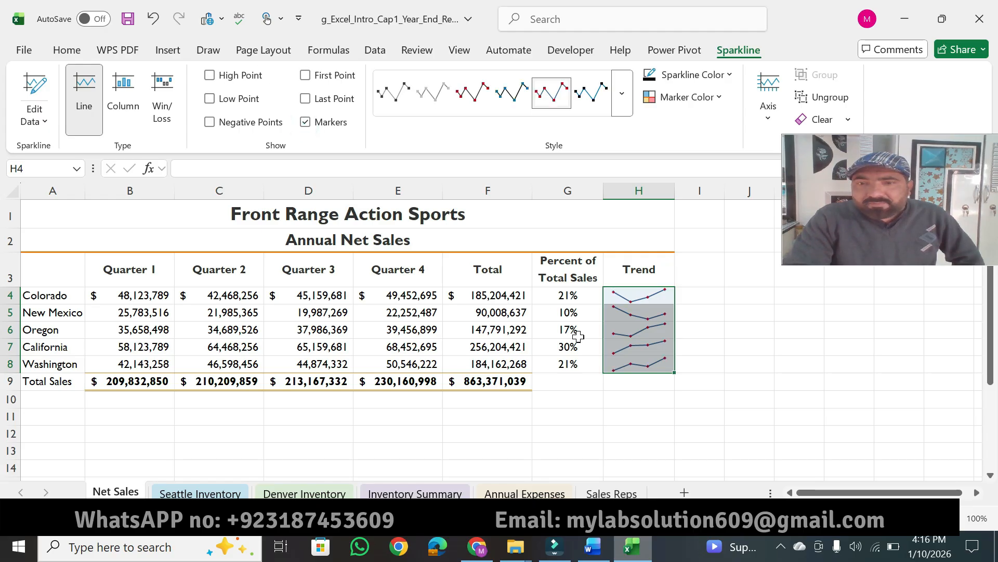
Return to the Word instructions and highlight step 4's points value 4 in yellow.
left_click(592, 546)
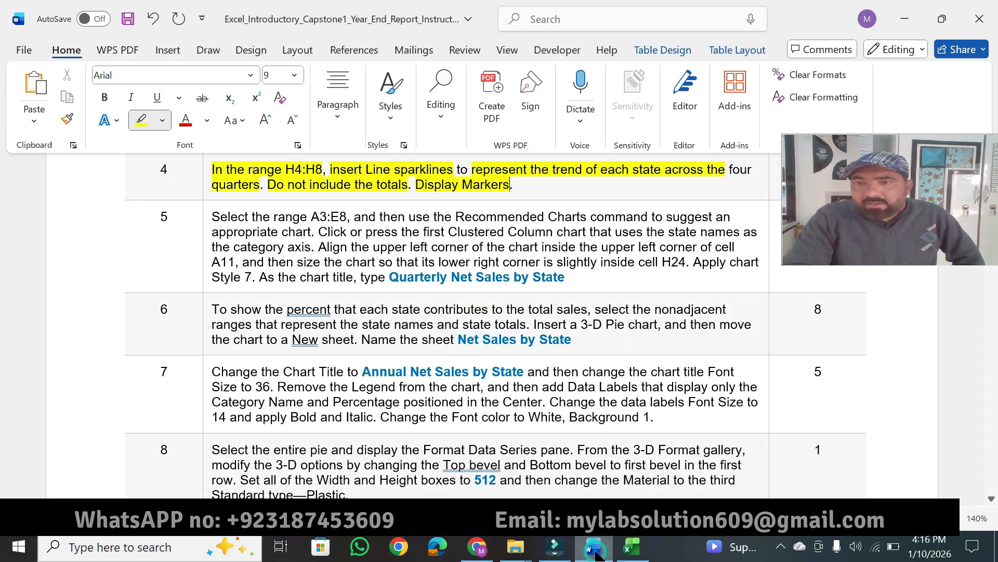
left_click(909, 264)
left_click_drag(906, 223, 890, 86)
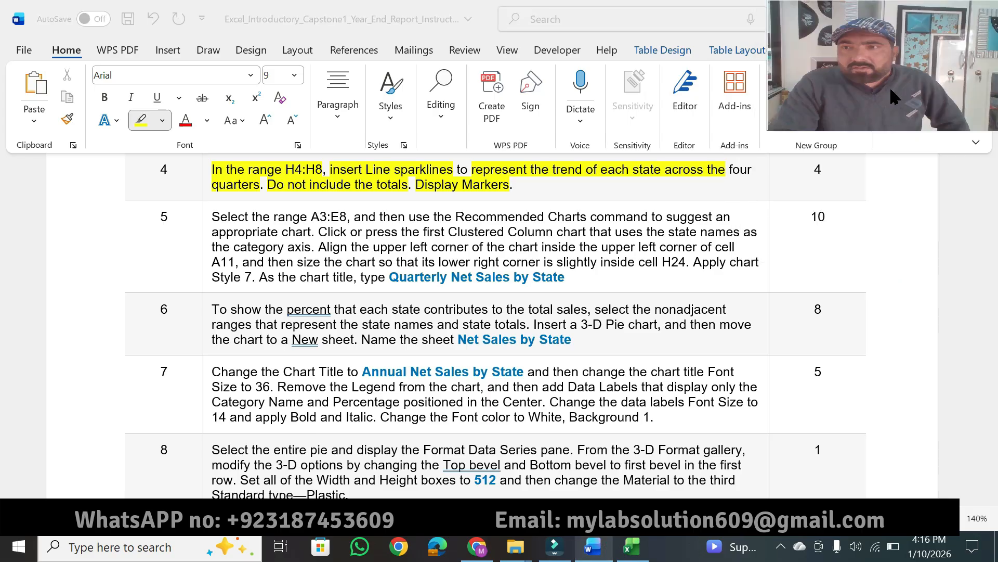
left_click(832, 179)
left_click(831, 173)
left_click_drag(827, 172, 813, 173)
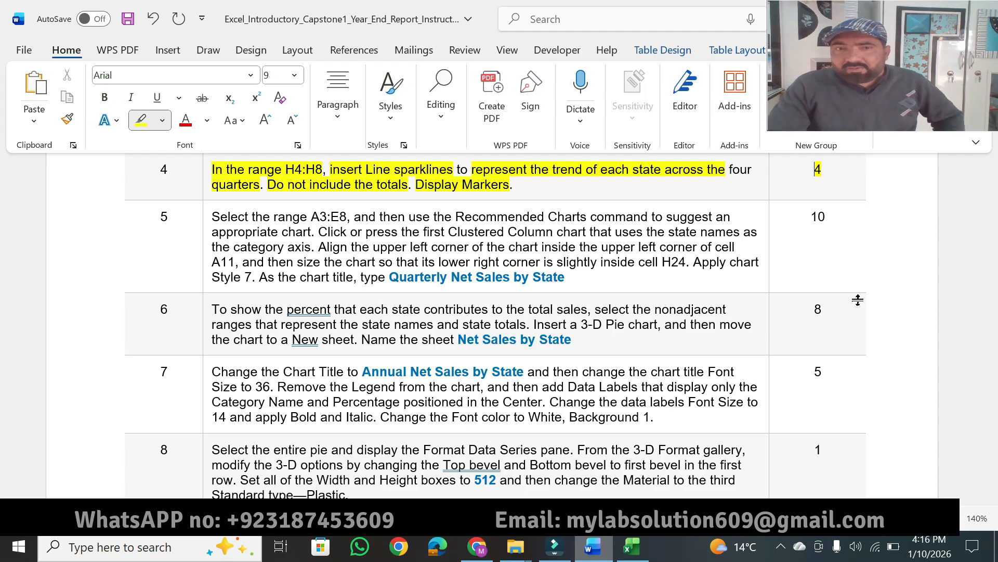
Check the sparklines in Excel, return to Word, and highlight "range A3:E8" in step 5 in yellow.
left_click(631, 546)
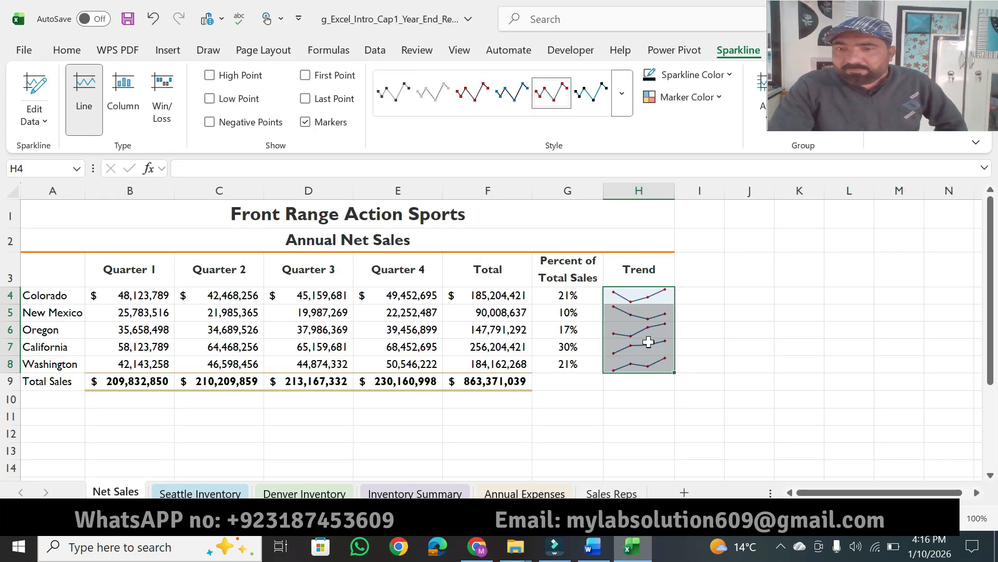
left_click(593, 546)
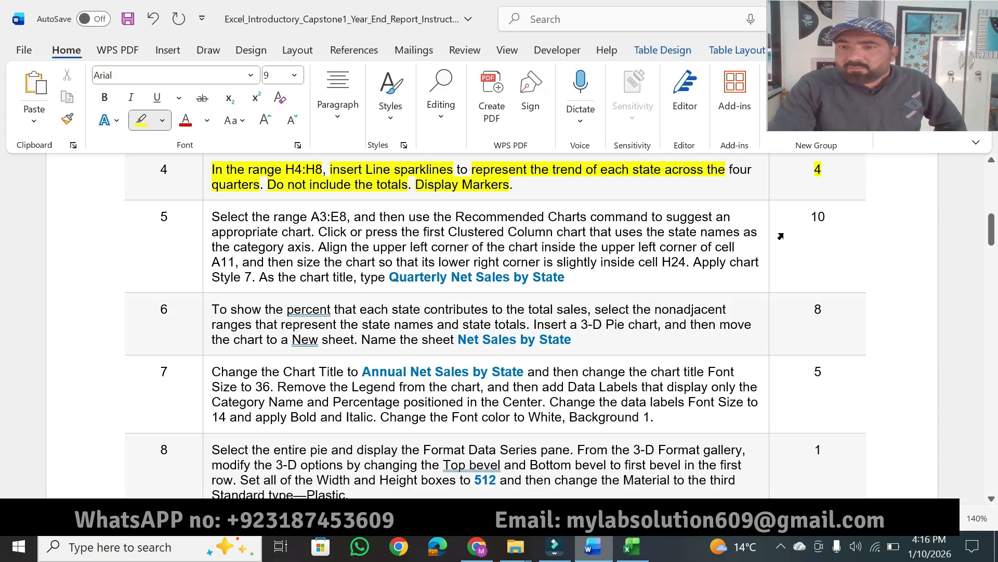
left_click(991, 501)
left_click(991, 500)
left_click(991, 500)
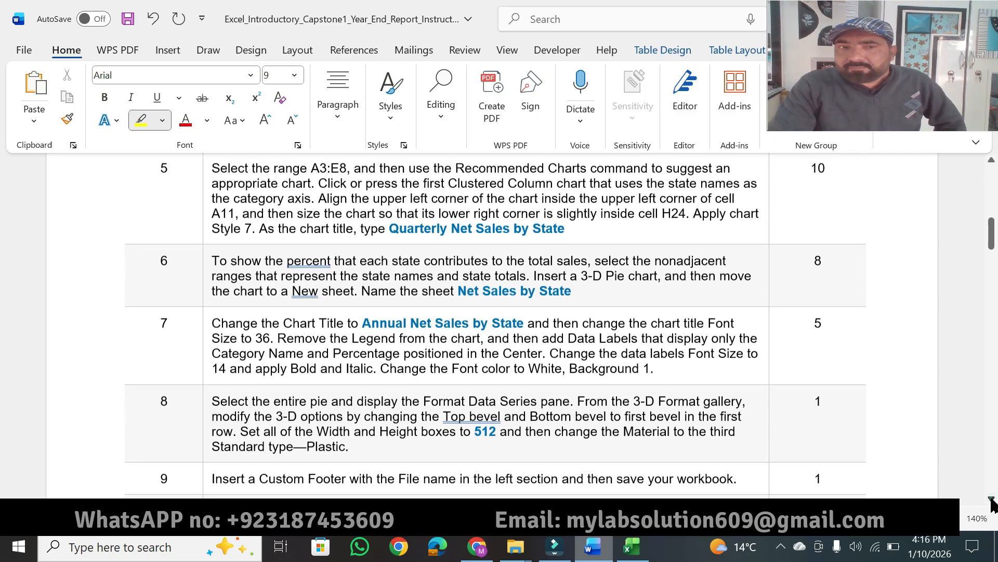
left_click(991, 163)
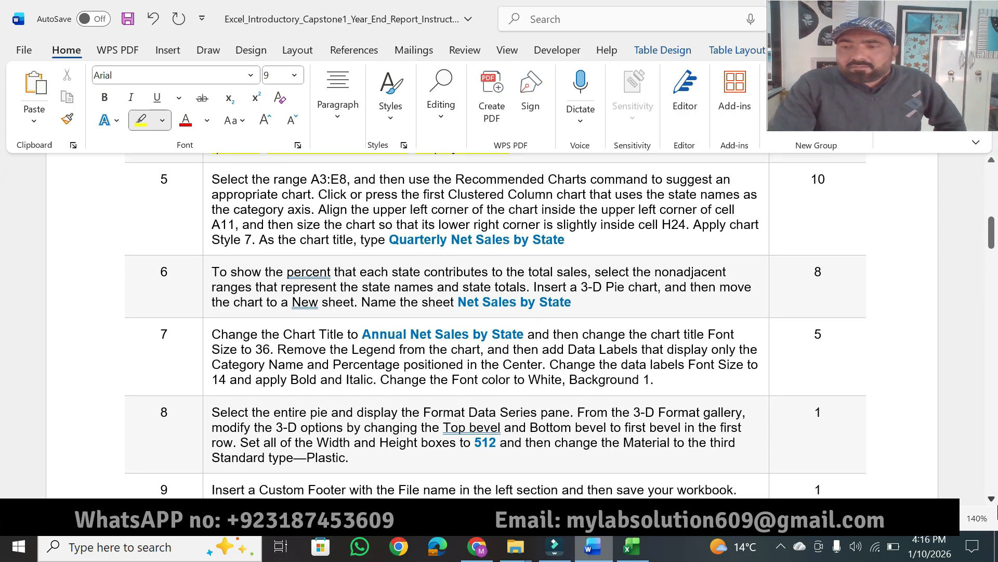
left_click(991, 499)
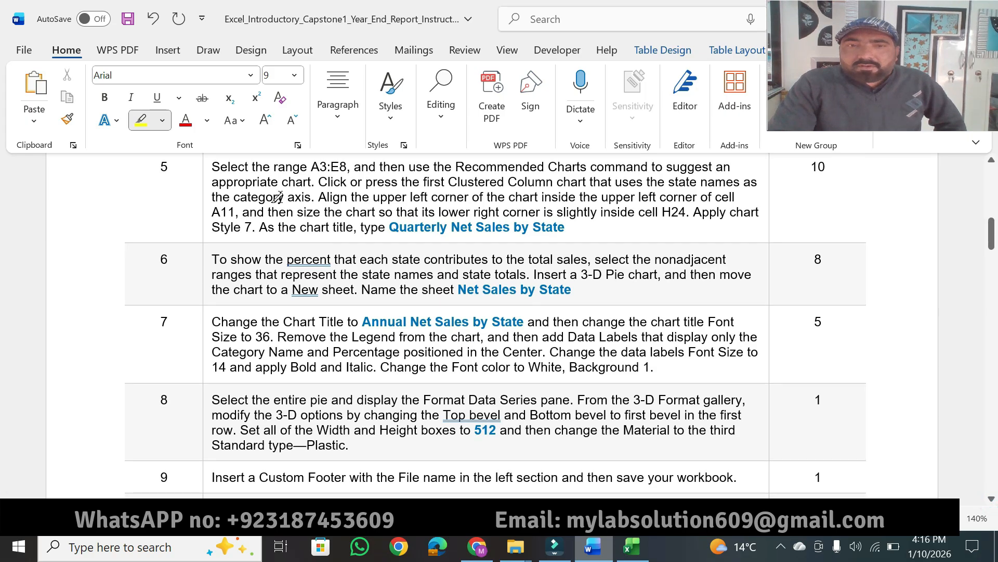
left_click_drag(274, 169, 339, 168)
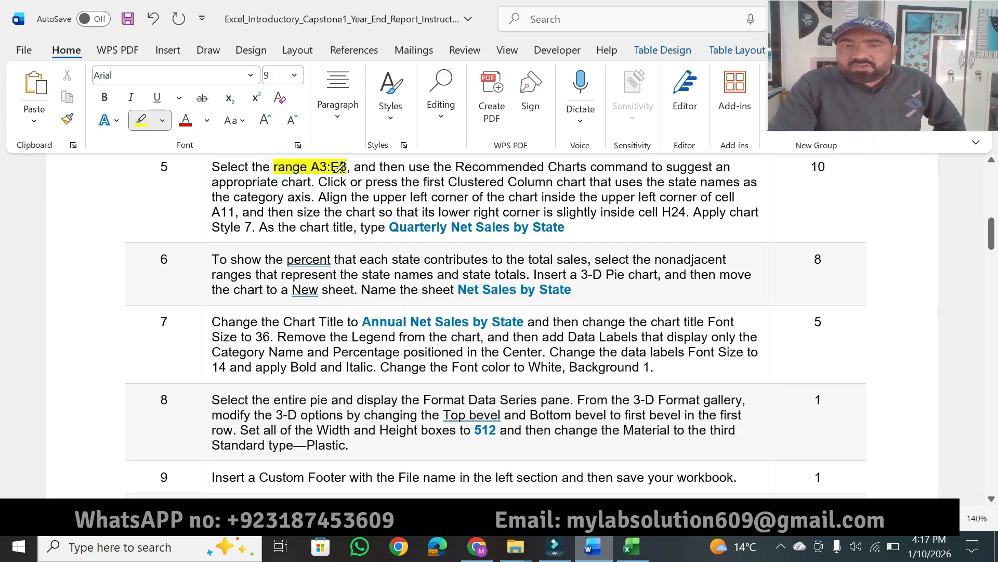
Select A3:E8 on Excel's Net Sales sheet, and highlight step 5's Recommended Charts, first Clustered Column and category axis wording in Word.
left_click(632, 546)
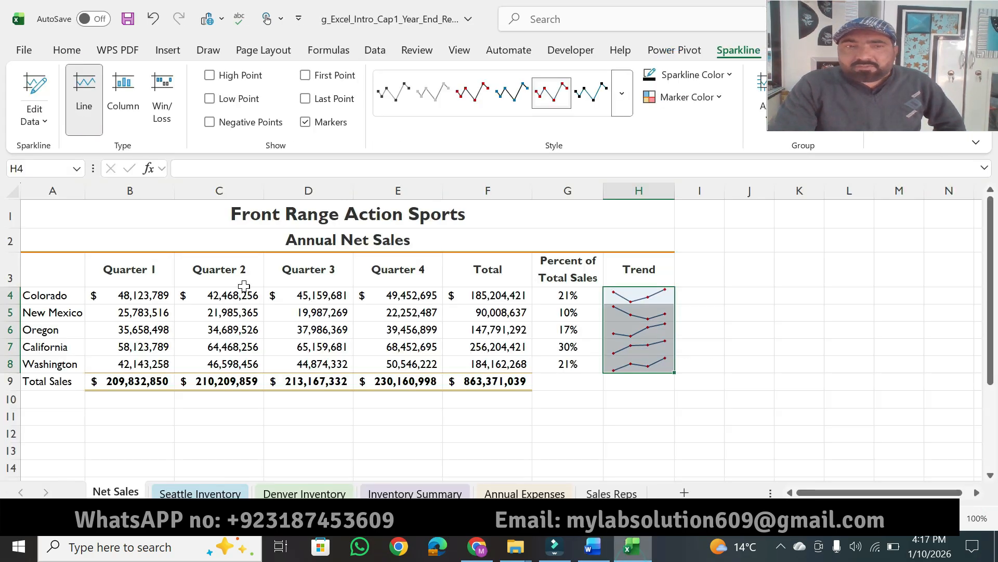
left_click_drag(32, 272, 410, 357)
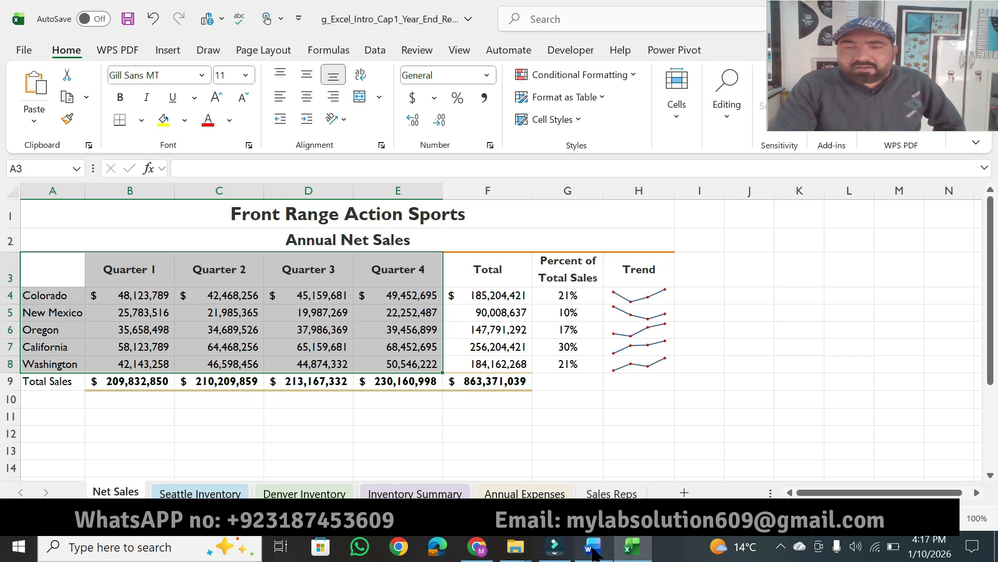
left_click(593, 546)
left_click_drag(435, 166, 622, 162)
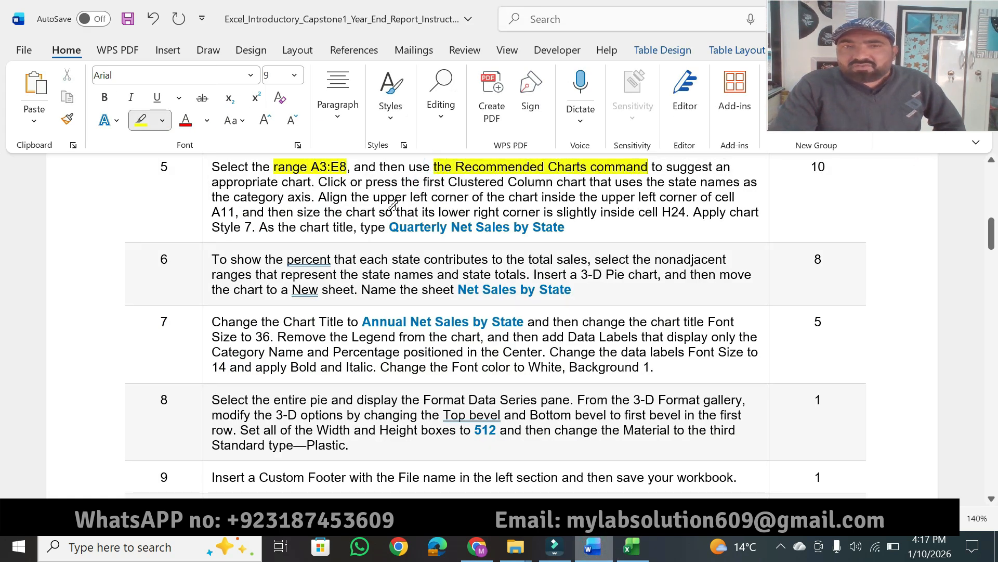
left_click_drag(221, 181, 299, 180)
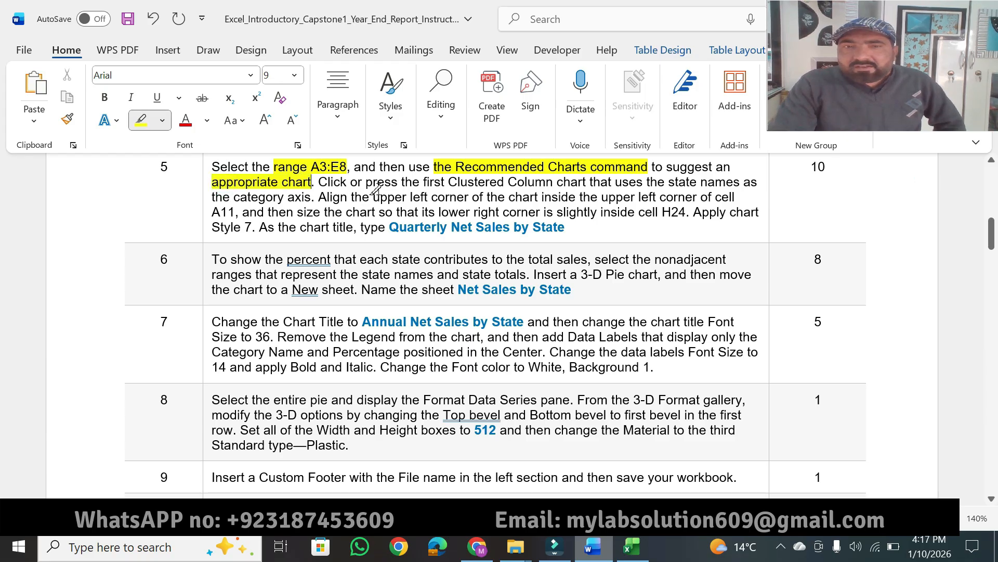
left_click_drag(423, 183, 740, 182)
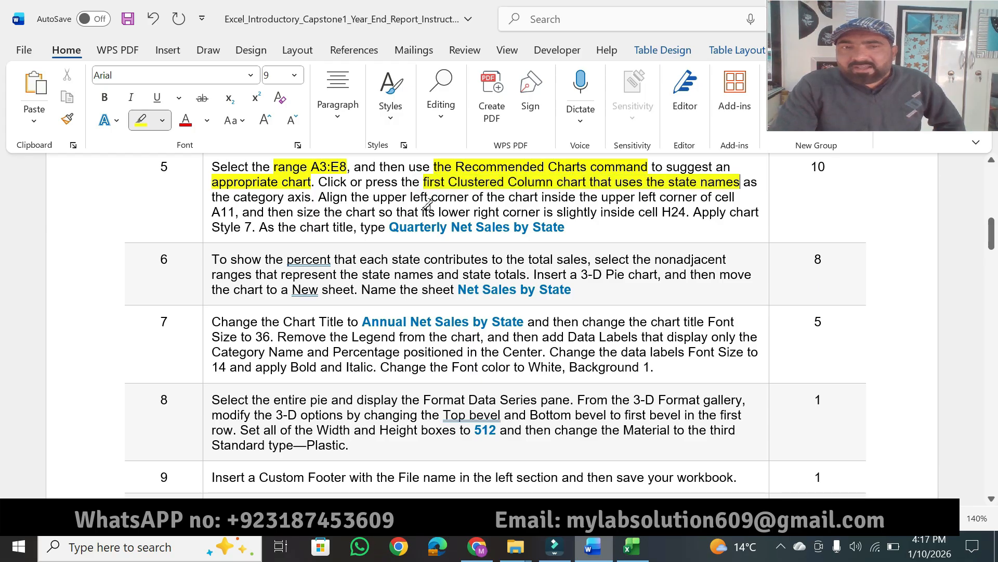
left_click_drag(234, 196, 311, 196)
Switch to Excel and insert a Clustered Column chart of A3:E8 with the state names as the category axis.
key("alt+Tab")
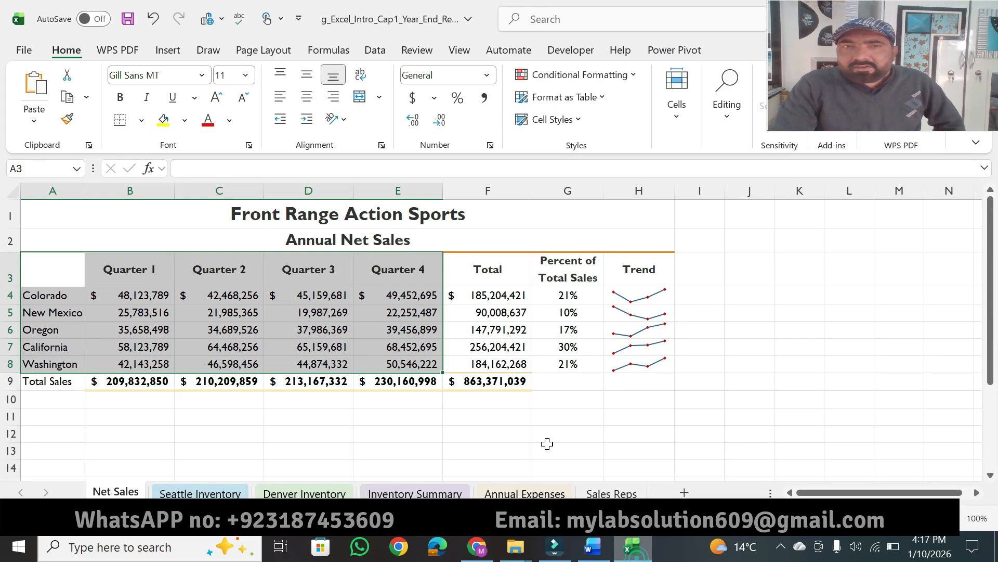
left_click(165, 52)
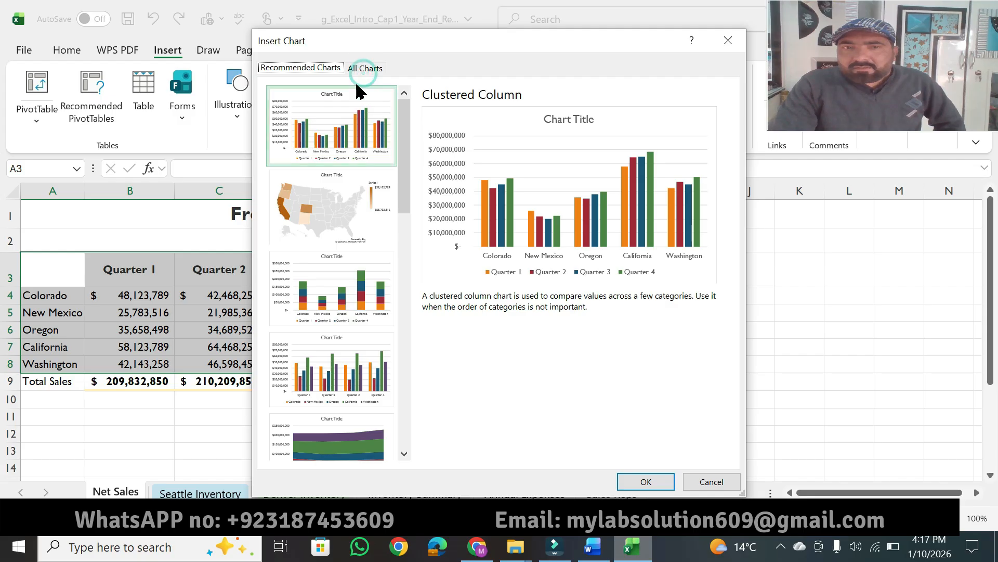
left_click(365, 69)
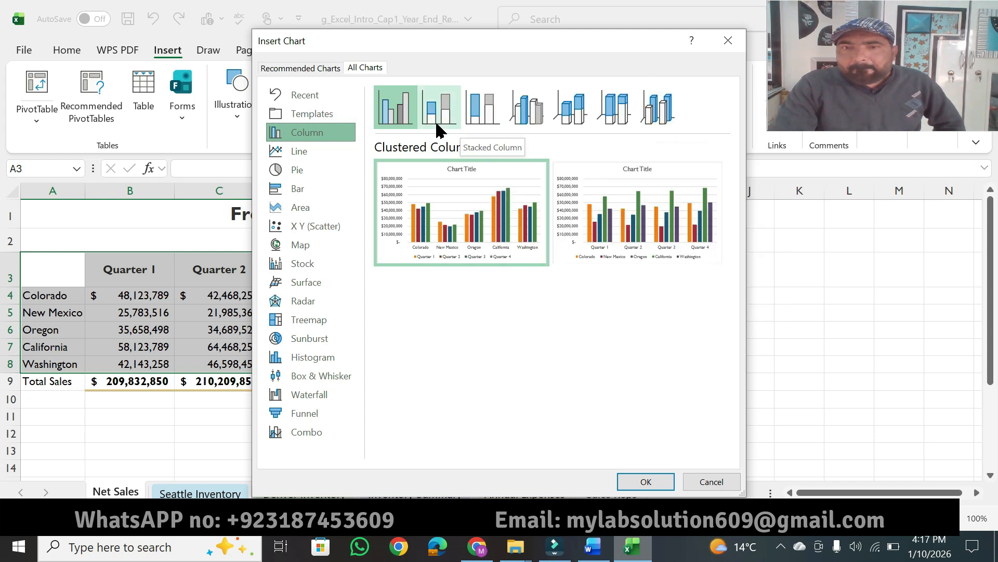
left_click(635, 483)
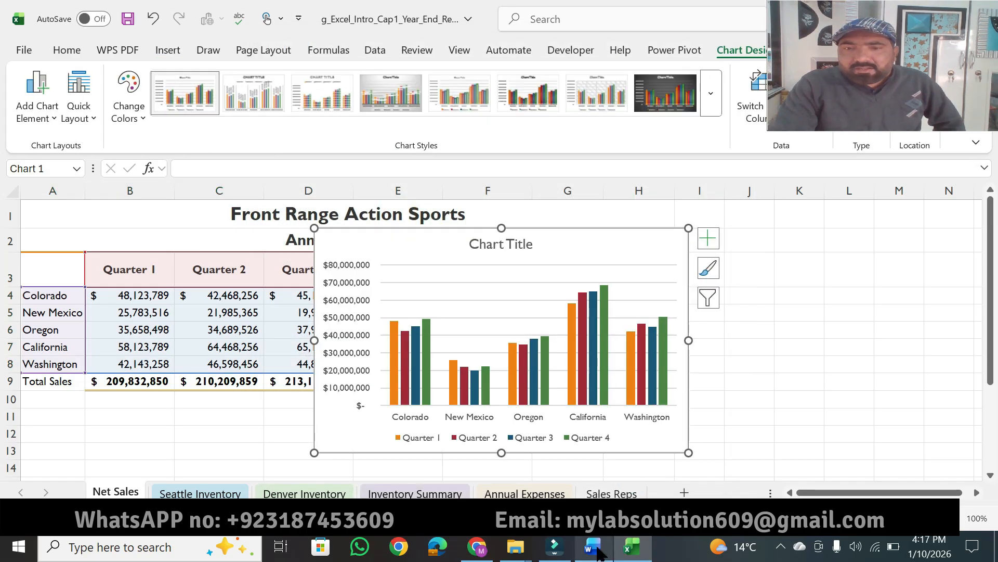
Highlight step 5's cell A11 alignment instruction in Word, and move the Excel chart's upper left corner into cell A11.
left_click(593, 546)
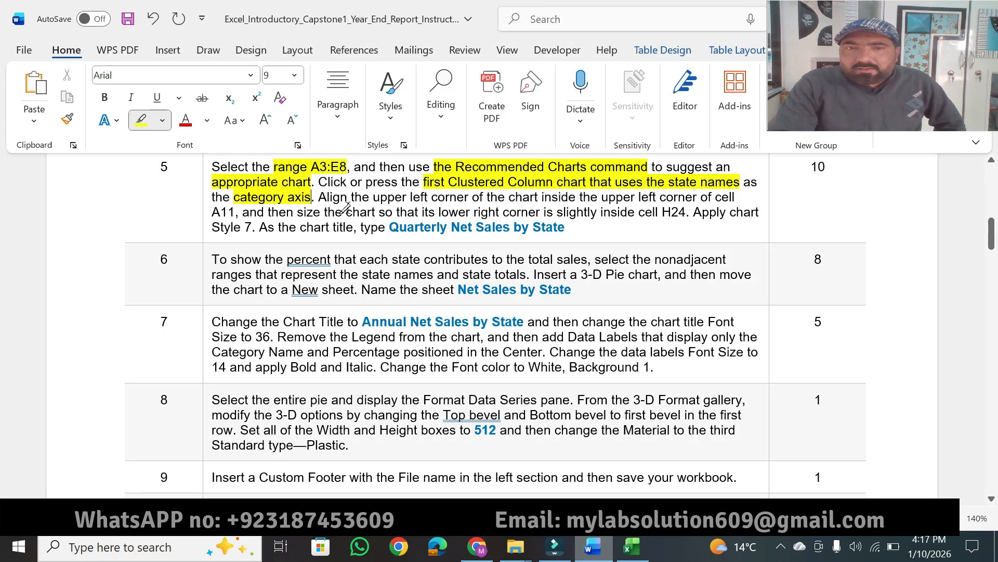
left_click_drag(333, 196, 727, 194)
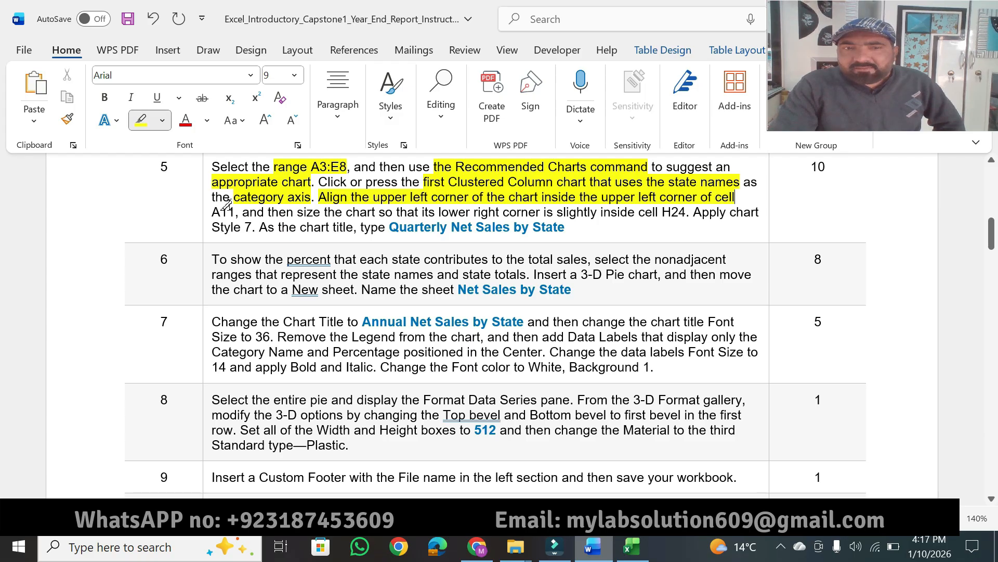
left_click_drag(235, 210, 213, 218)
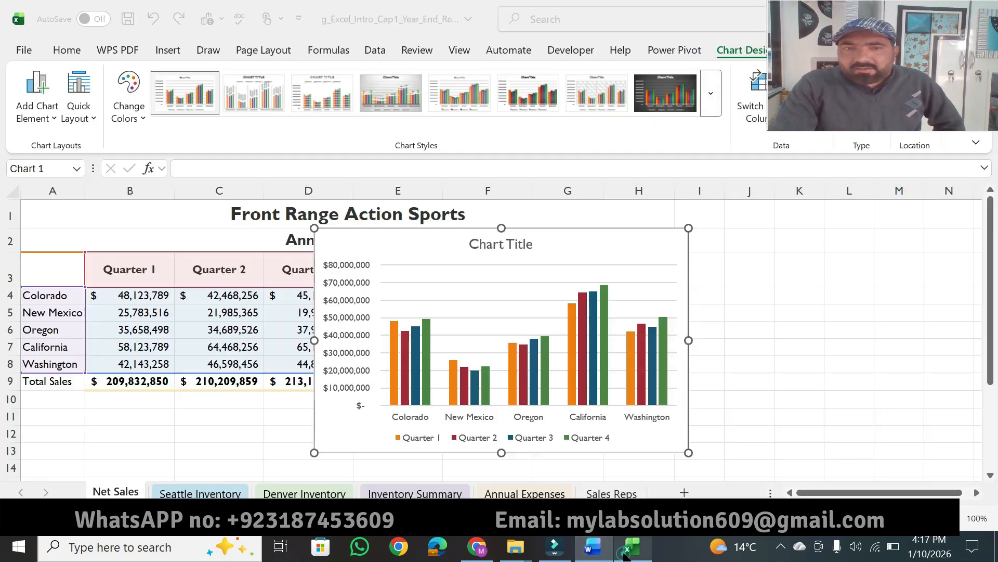
left_click(632, 546)
left_click_drag(420, 232, 122, 423)
Highlight step 5's chart sizing instruction in Word, and resize the Excel chart so its lower right corner sits inside H24.
left_click(596, 549)
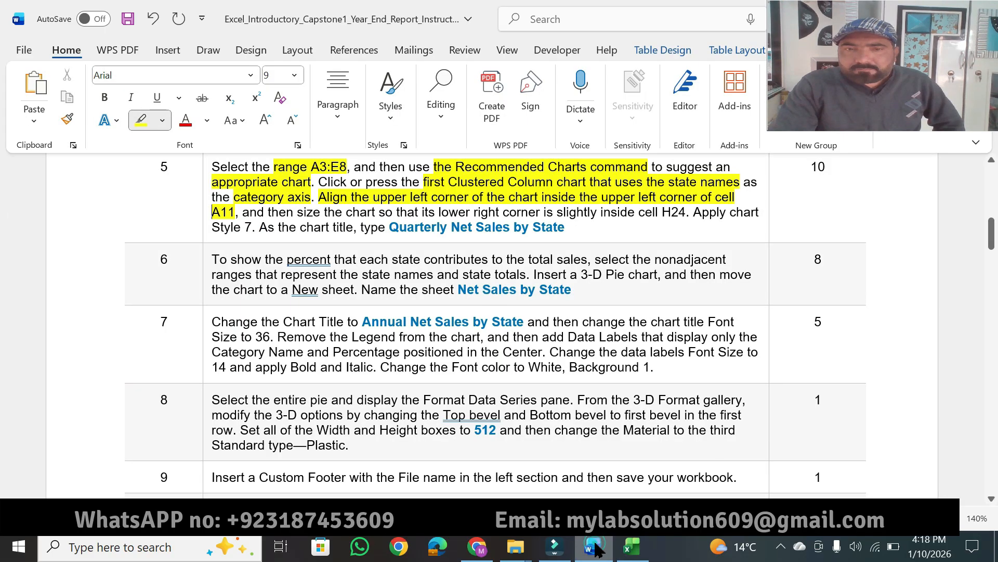
left_click_drag(298, 213, 676, 212)
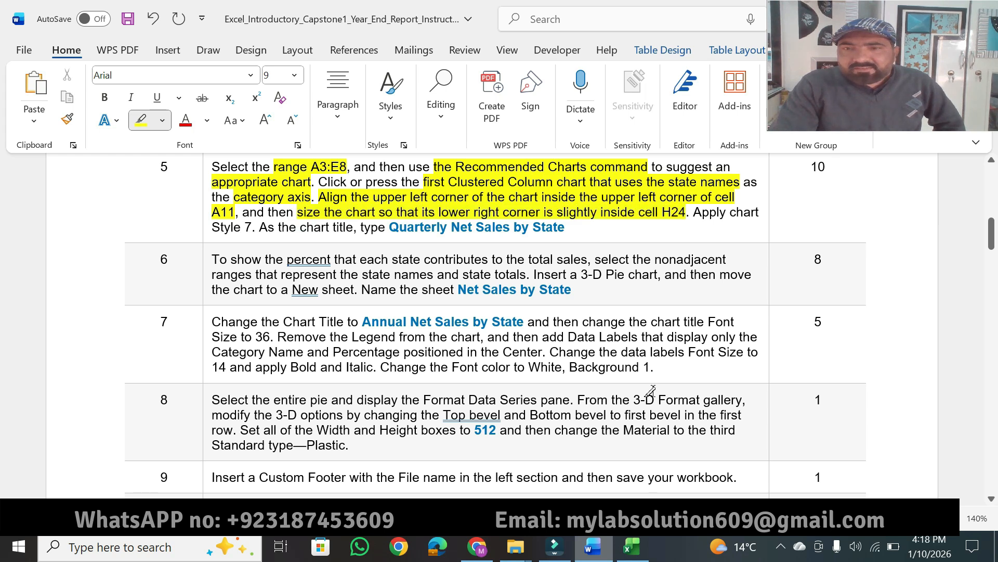
left_click(632, 547)
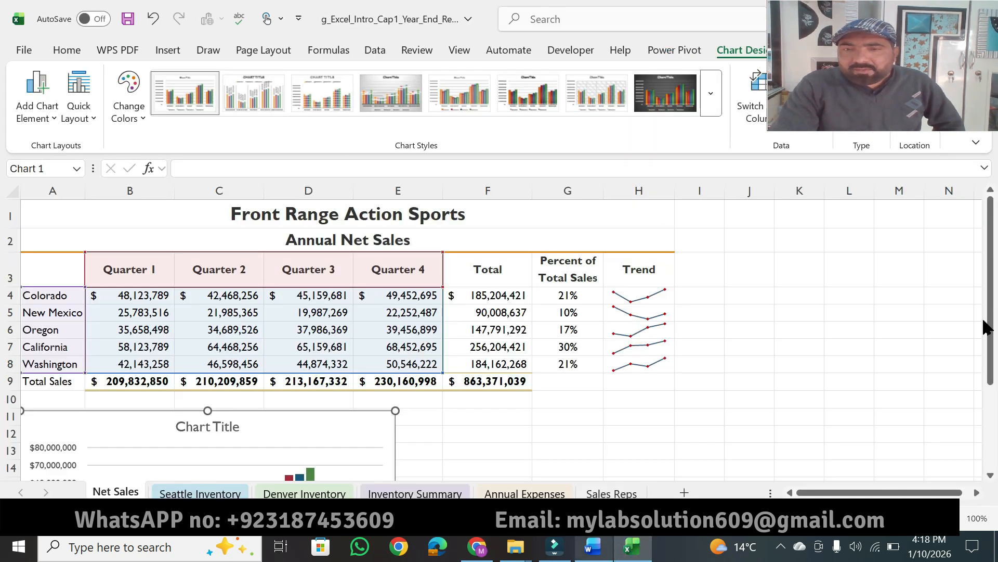
left_click_drag(994, 343, 993, 458)
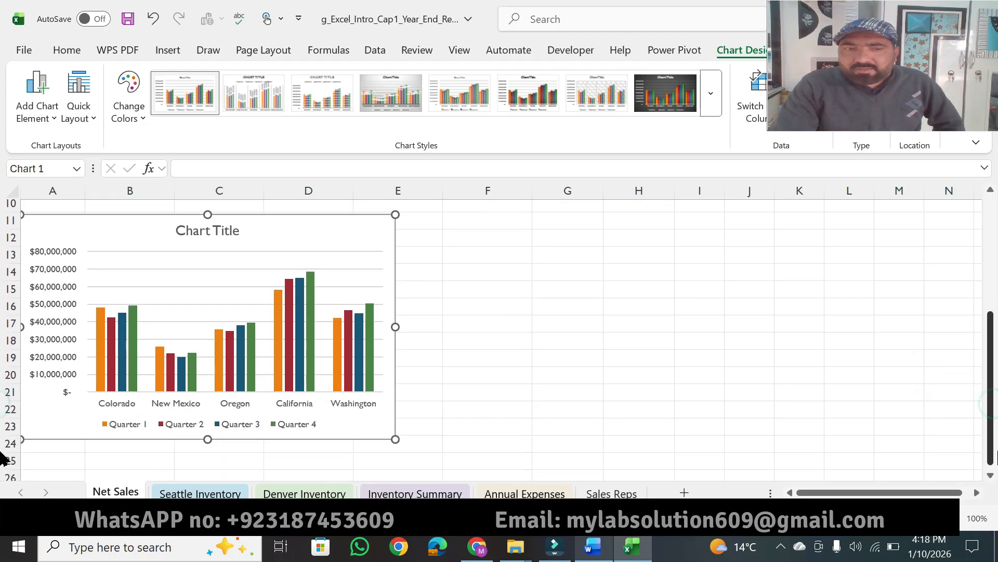
left_click_drag(395, 440, 674, 448)
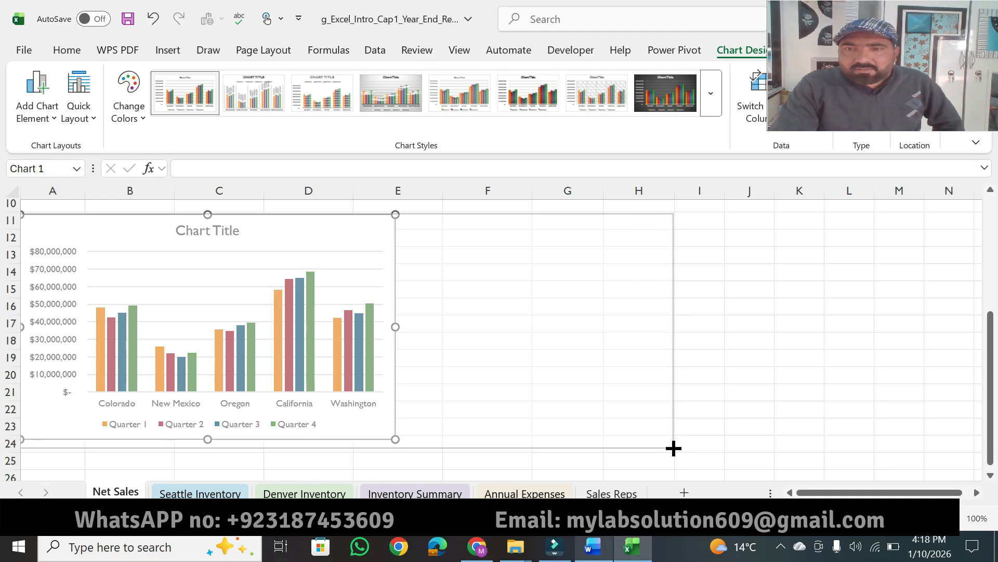
left_click_drag(673, 447, 673, 448)
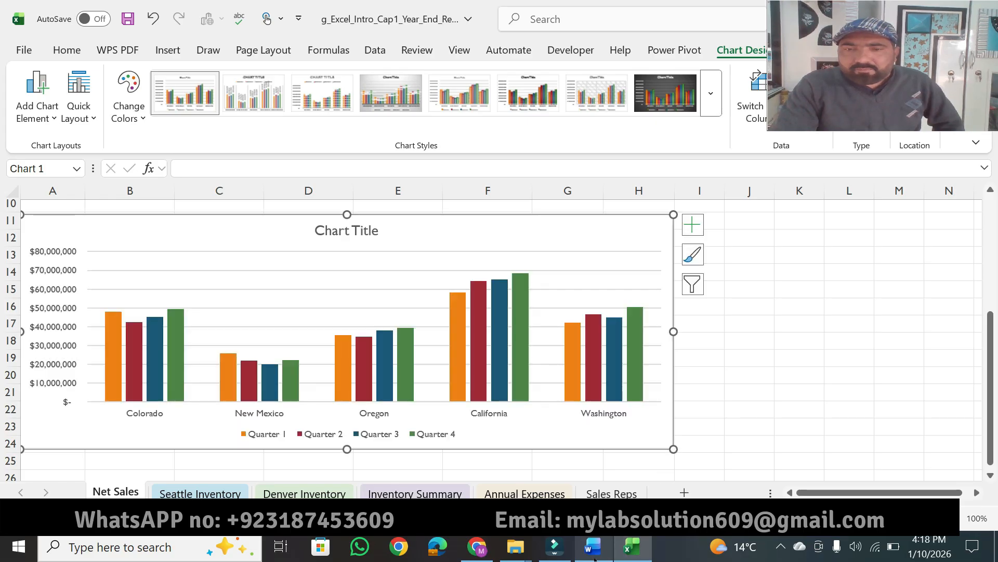
Highlight "chart Style 7." in Word's step 5, and apply Style 7 to the column chart in Excel.
left_click(593, 547)
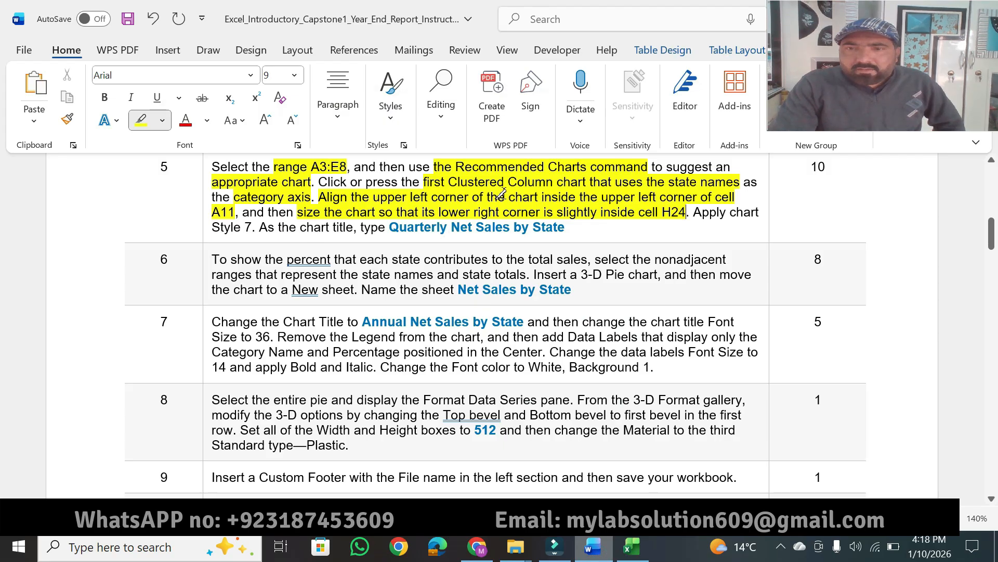
left_click_drag(729, 215, 757, 212)
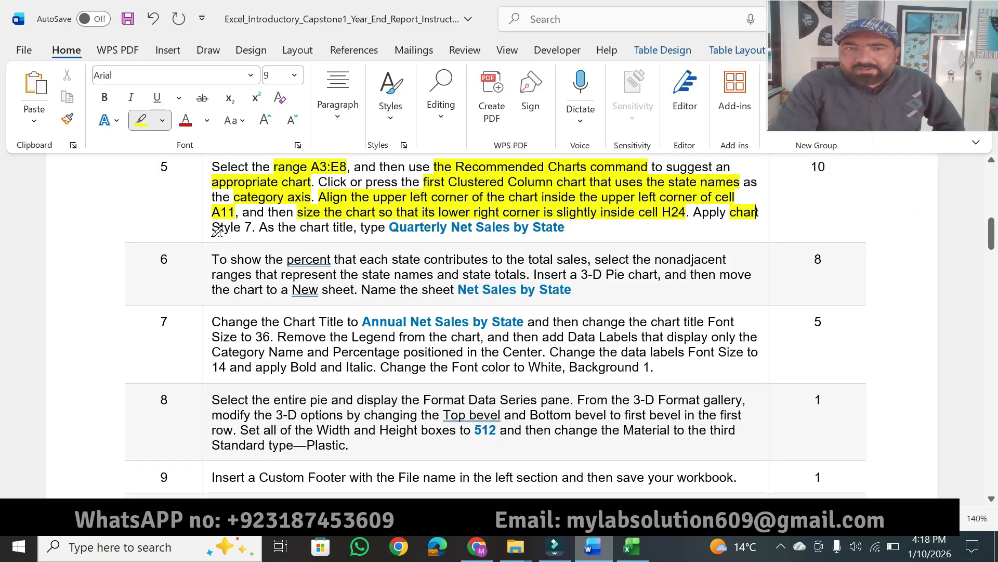
left_click_drag(210, 229, 255, 225)
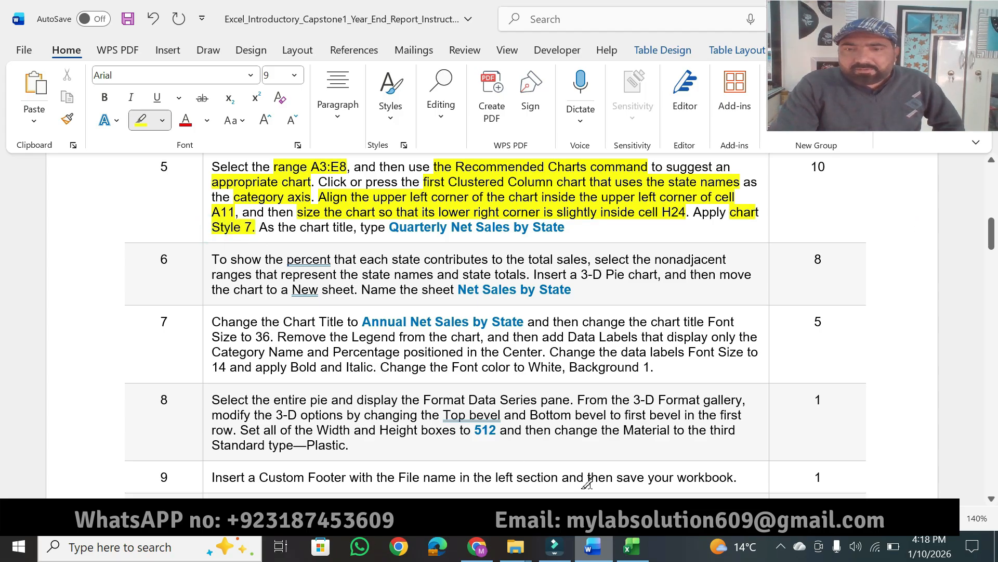
left_click(632, 547)
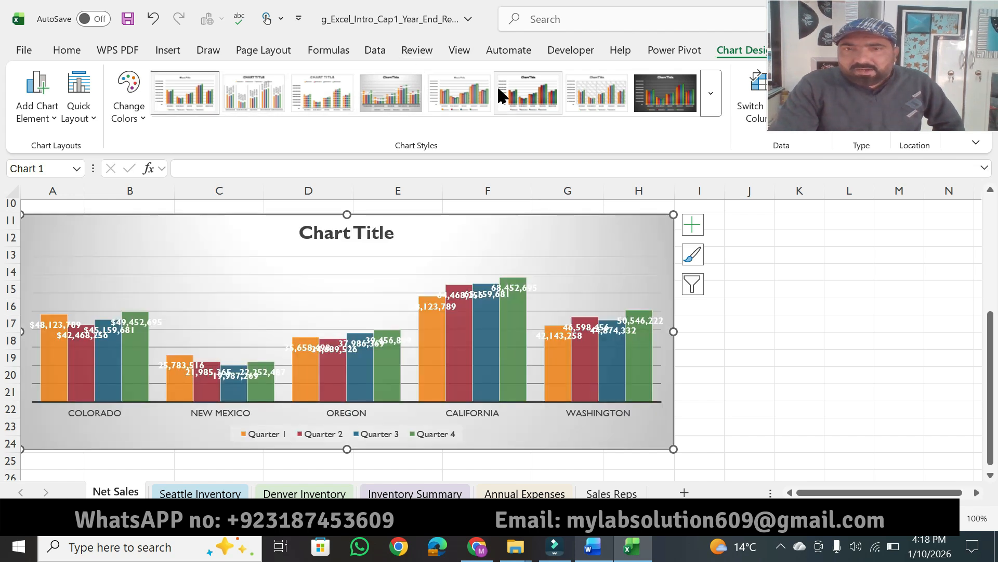
left_click(585, 99)
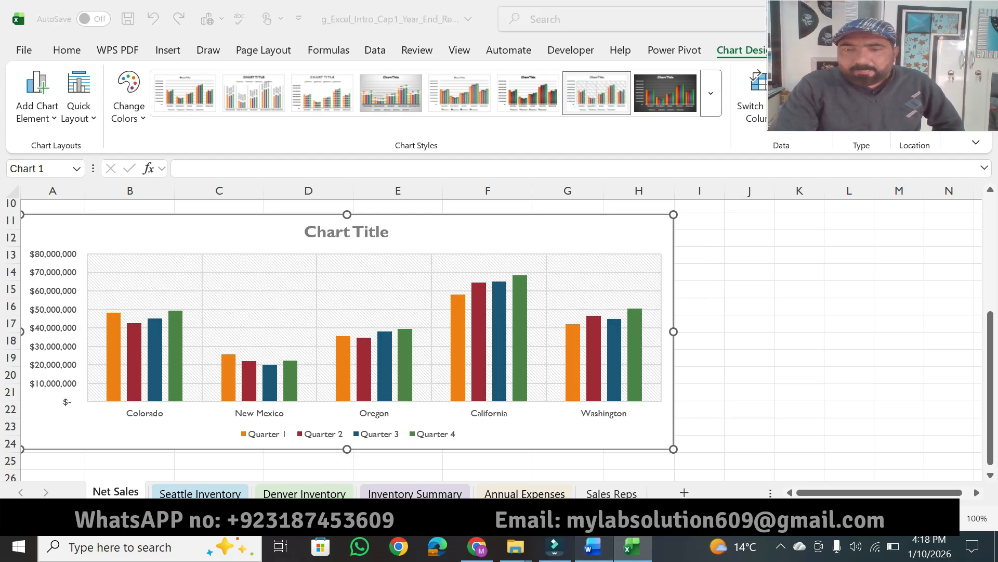
Return to Word, highlight "the chart title" and "type Quarterly Net Sales by State" in step 5, and turn off the highlighter.
left_click(593, 546)
left_click_drag(278, 229, 588, 222)
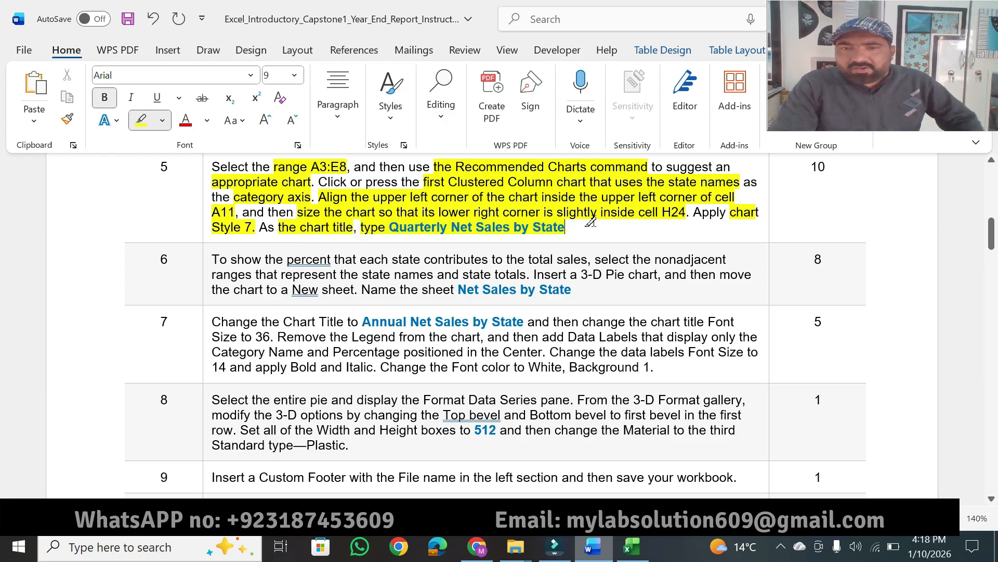
key("Escape")
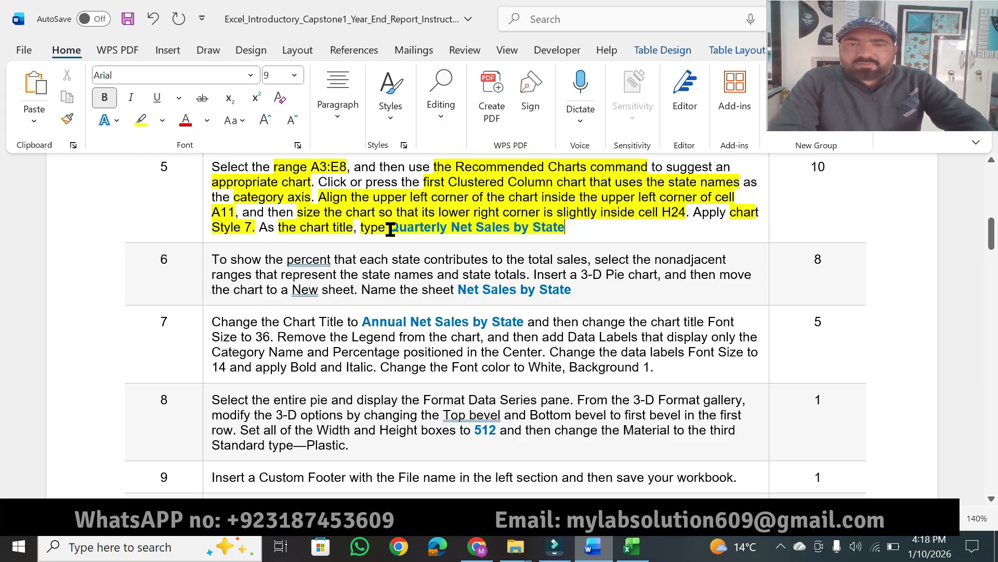
Copy "Quarterly Net Sales by State" from Word and paste it as text only over the Excel column chart's title.
left_click_drag(423, 225, 548, 227)
key("ctrl+c")
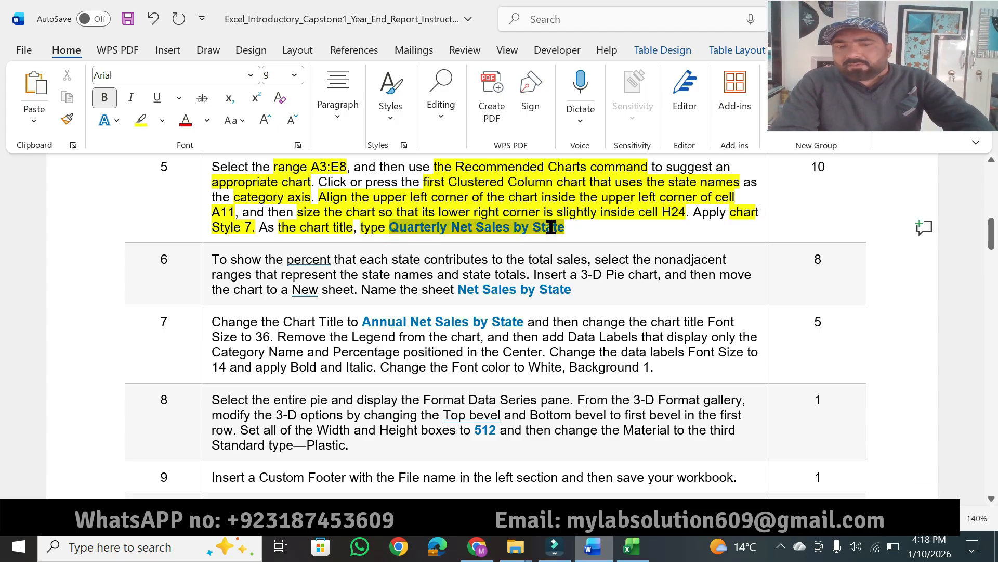
key("alt+Tab")
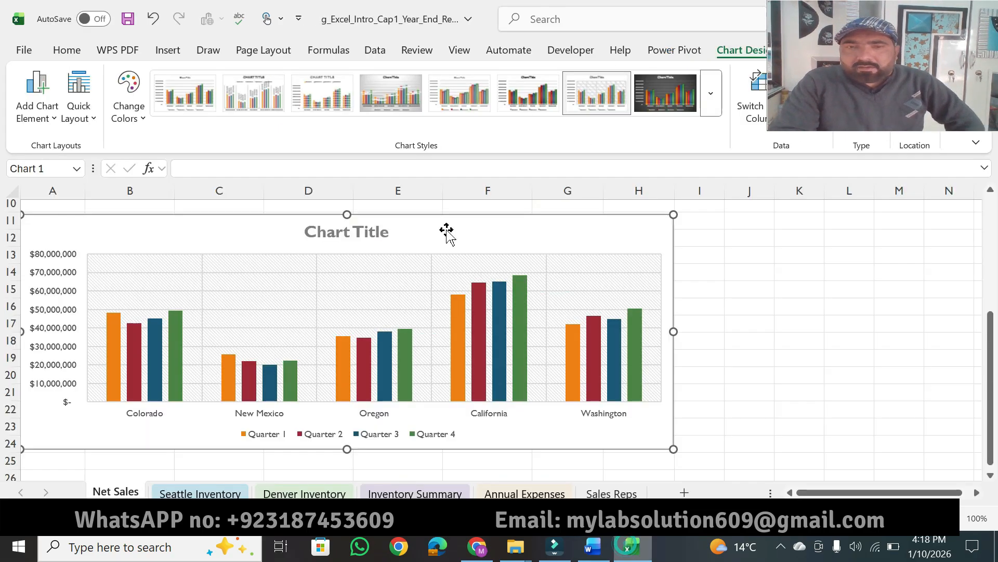
double_click(378, 232)
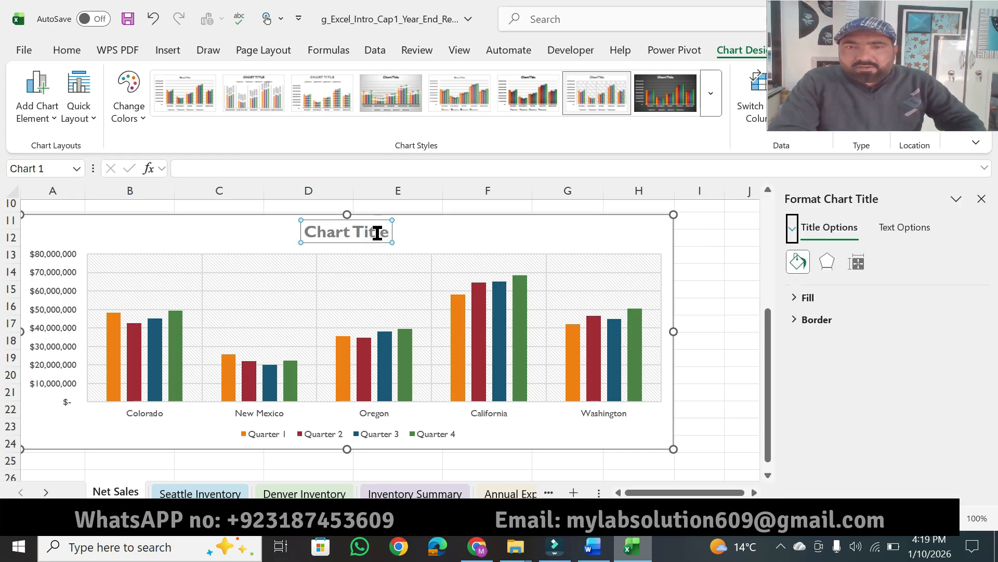
left_click(378, 232)
key("ctrl+a")
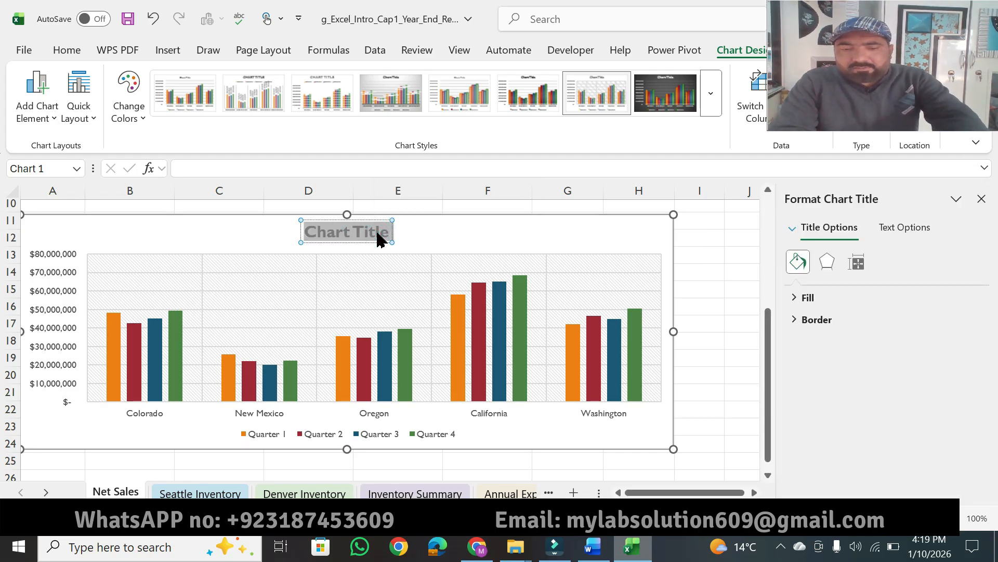
key("ctrl+v")
left_click(483, 254)
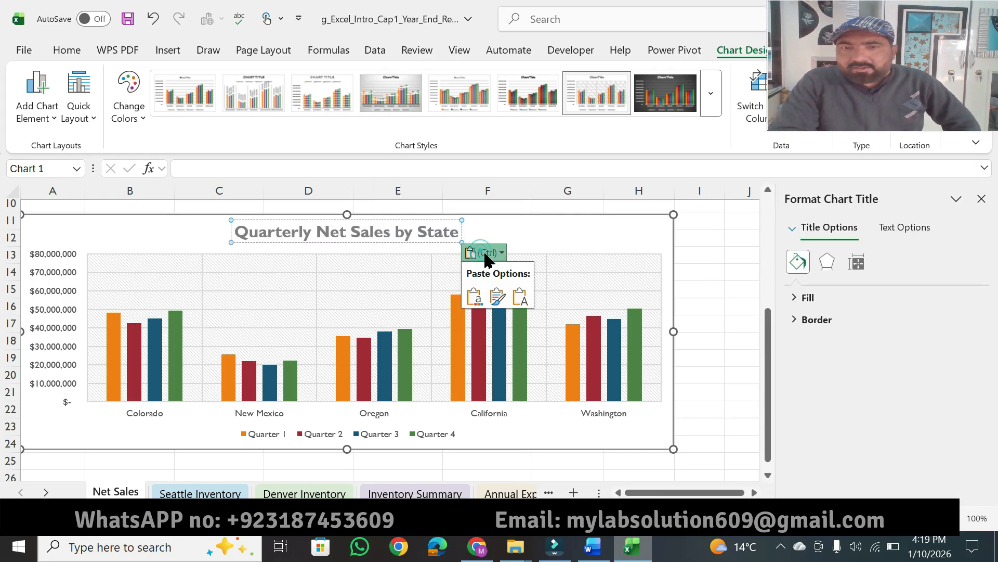
left_click(517, 295)
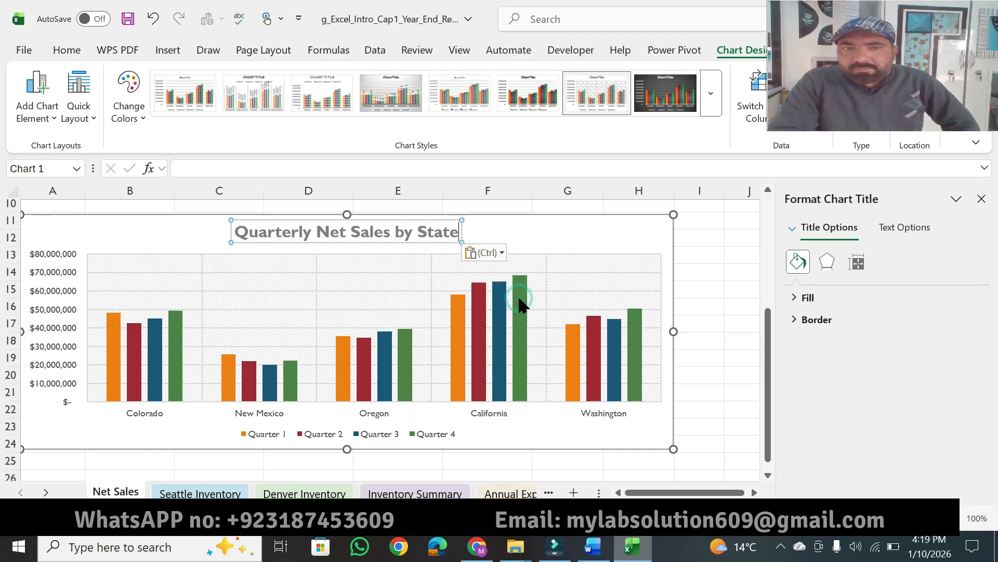
left_click(717, 271)
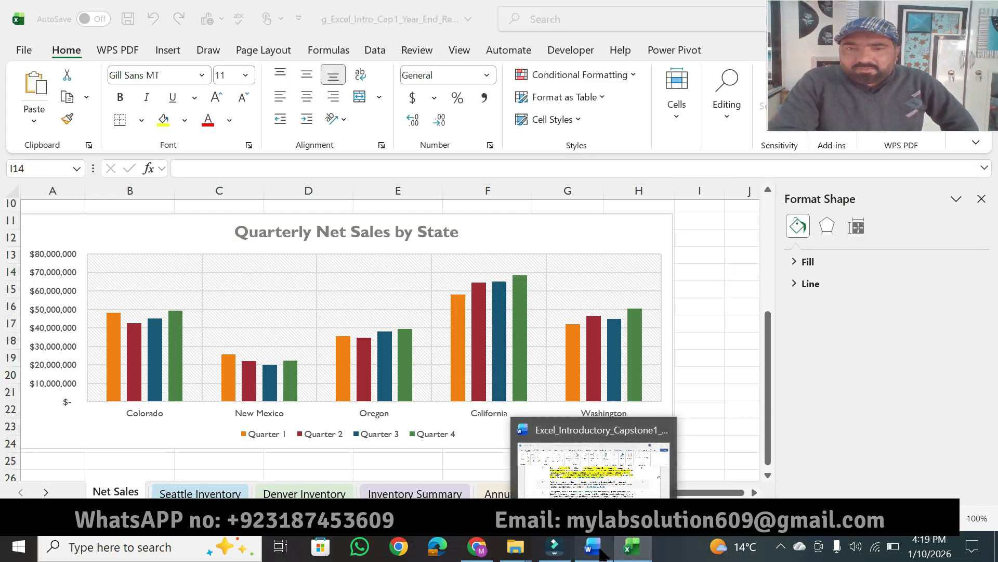
Switch to Word, highlight the point value 10 for step 5, and glance back at the finished column chart in Excel.
left_click(592, 546)
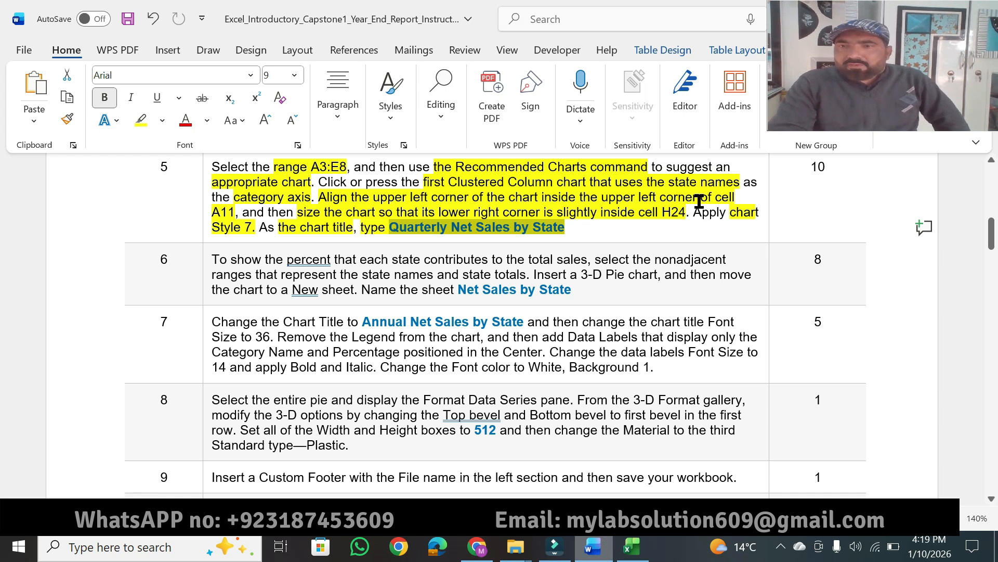
left_click(815, 184)
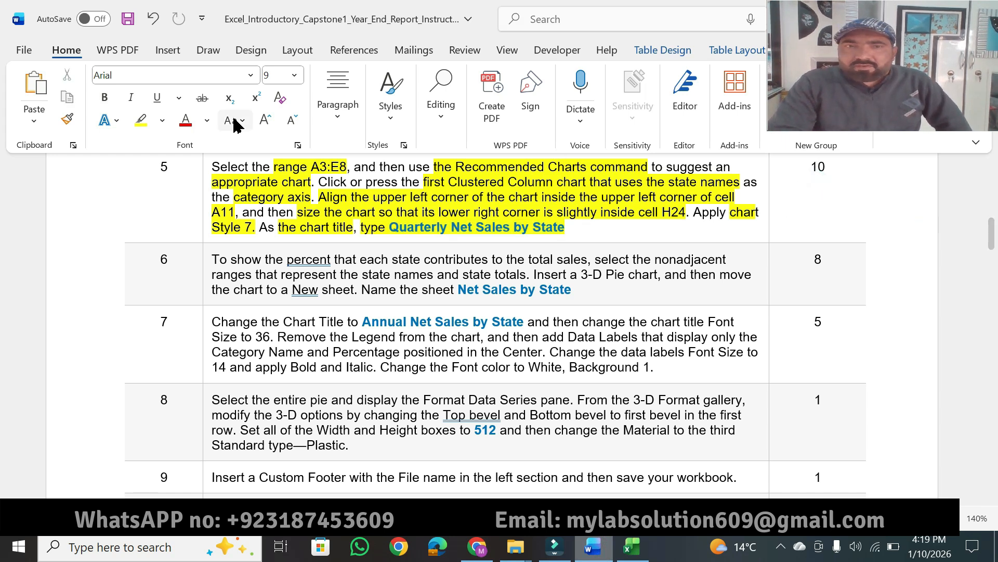
left_click(139, 125)
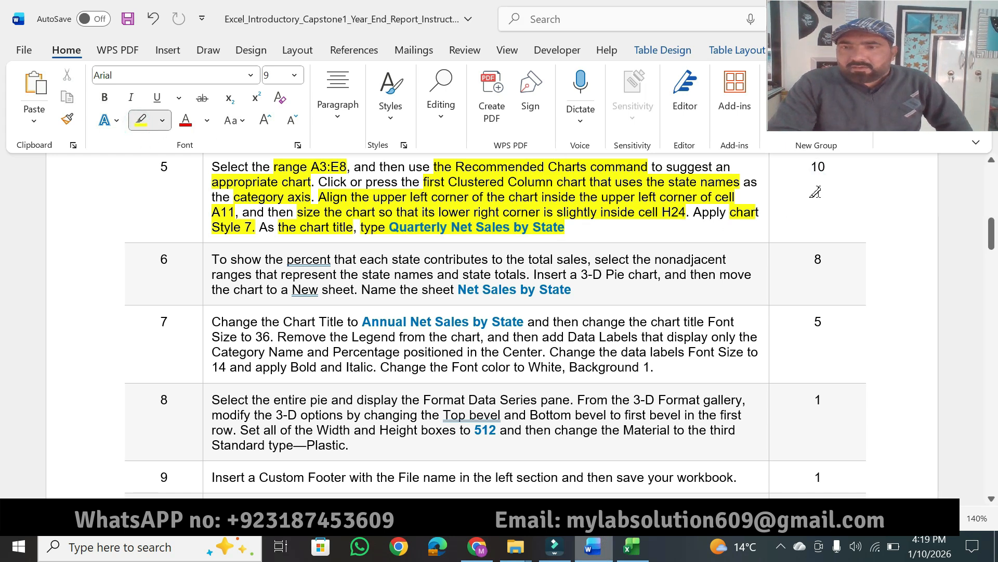
left_click_drag(827, 166, 808, 166)
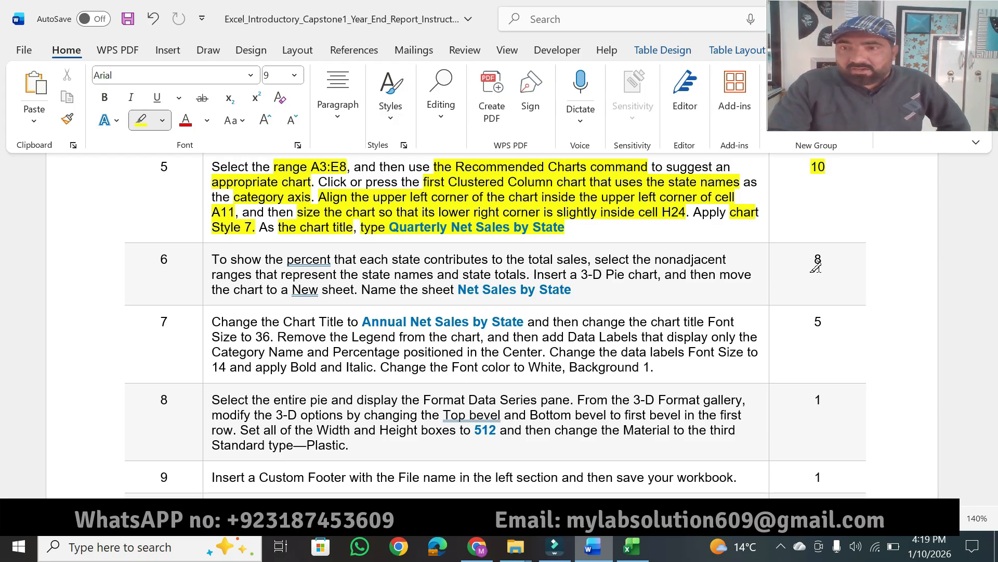
left_click(632, 546)
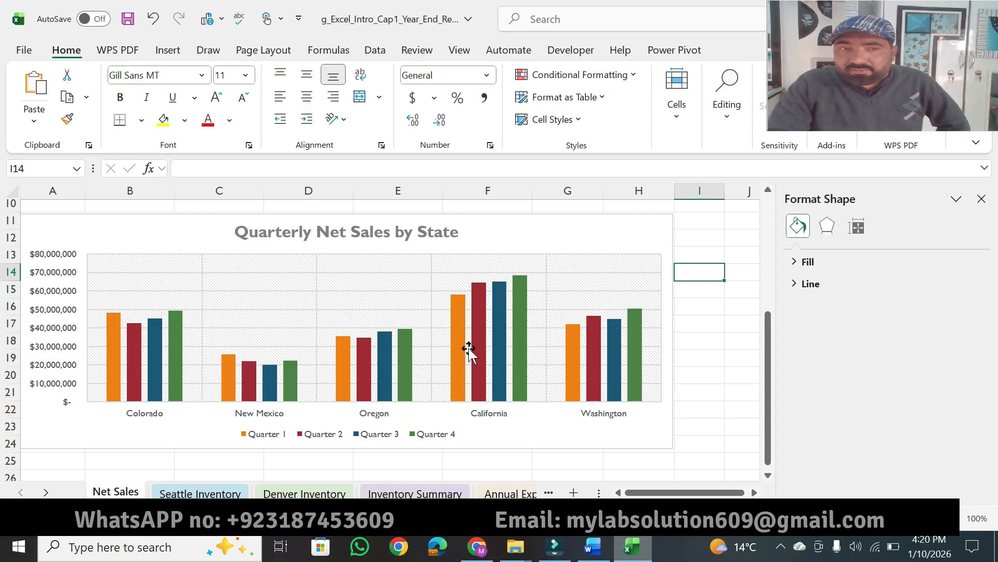
left_click(581, 556)
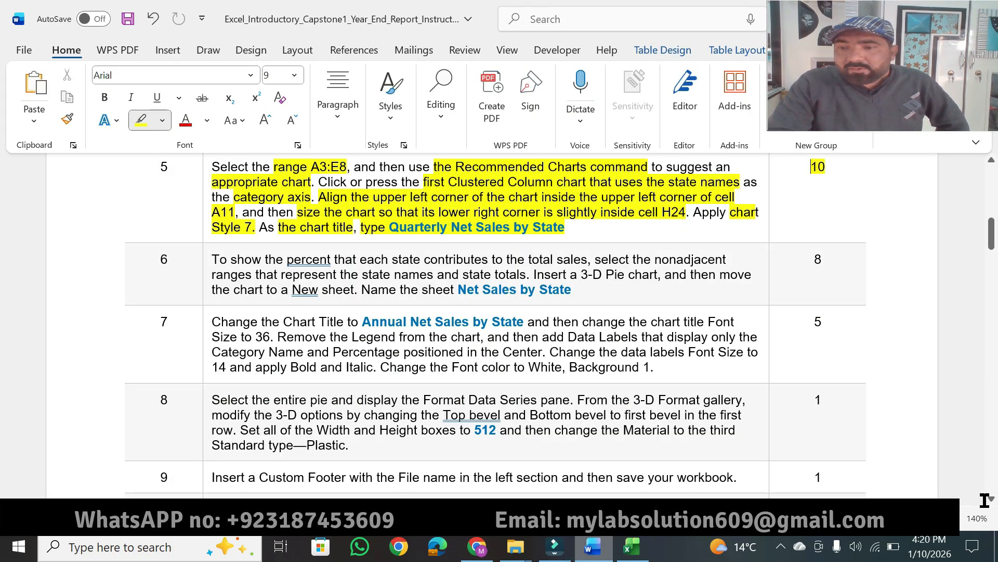
Highlight "To show the percent that each state contributes to the total sales" and the range-selection instruction in Word's step 6.
scroll(993, 503, "down", 3)
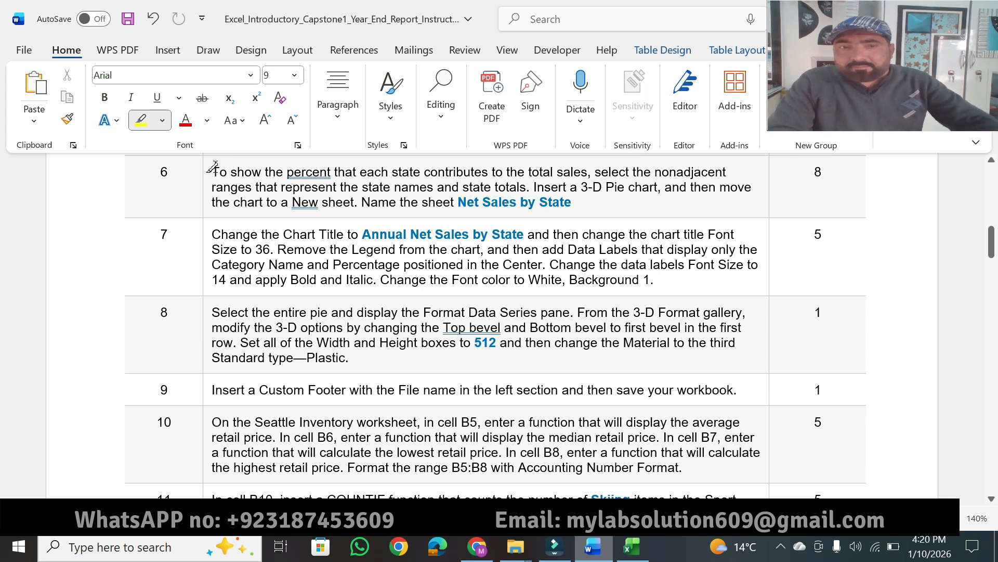
left_click_drag(211, 169, 563, 173)
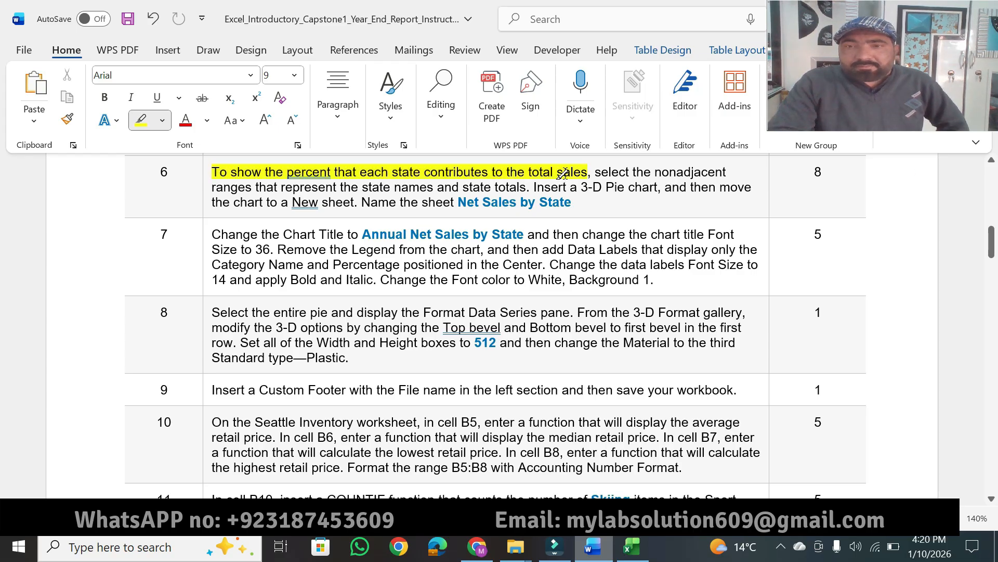
left_click_drag(594, 172, 684, 170)
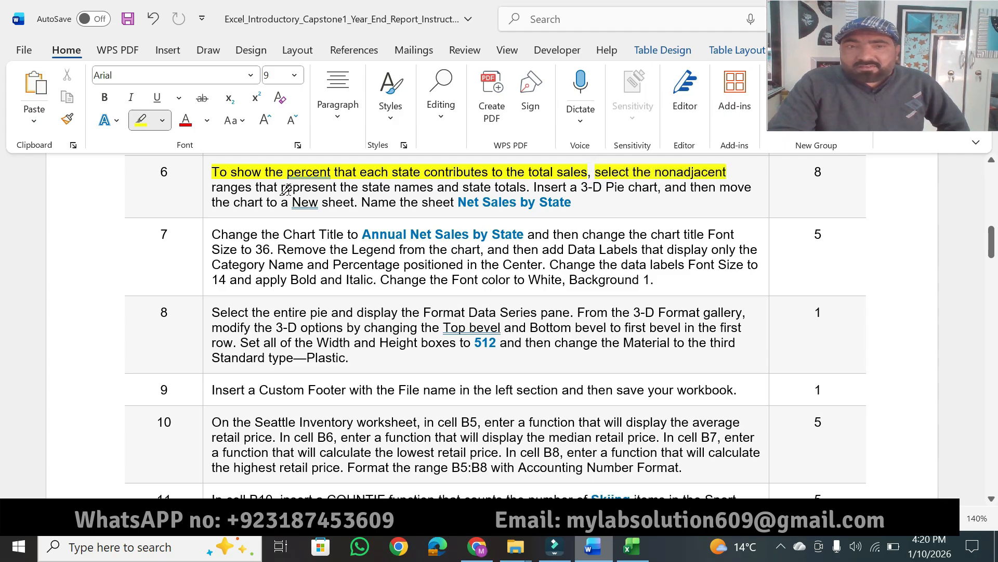
left_click_drag(285, 188, 529, 185)
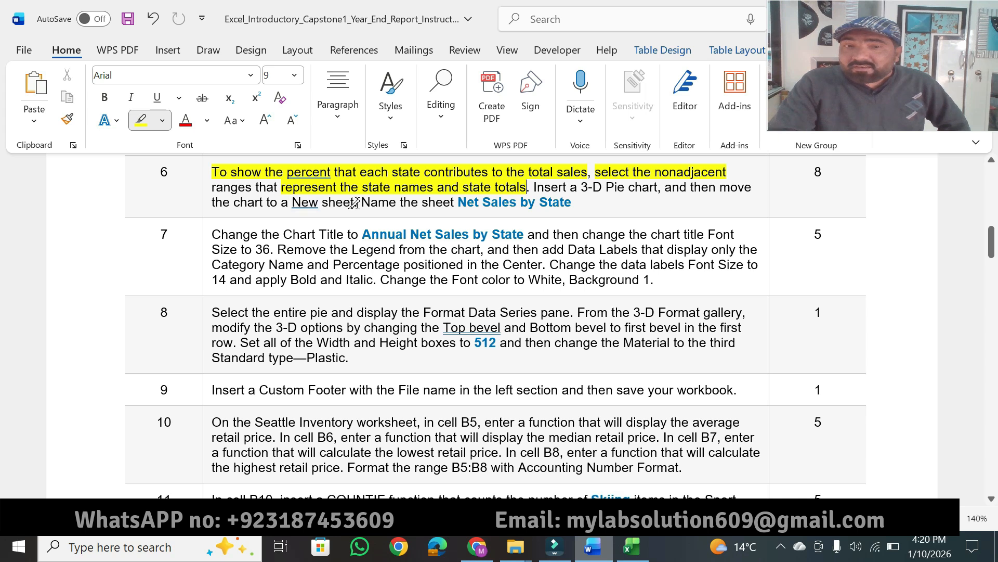
In Excel's Net Sales sheet, select the state names A4:A8 together with the state totals F4:F8, rechecking step 6 in Word.
left_click(631, 546)
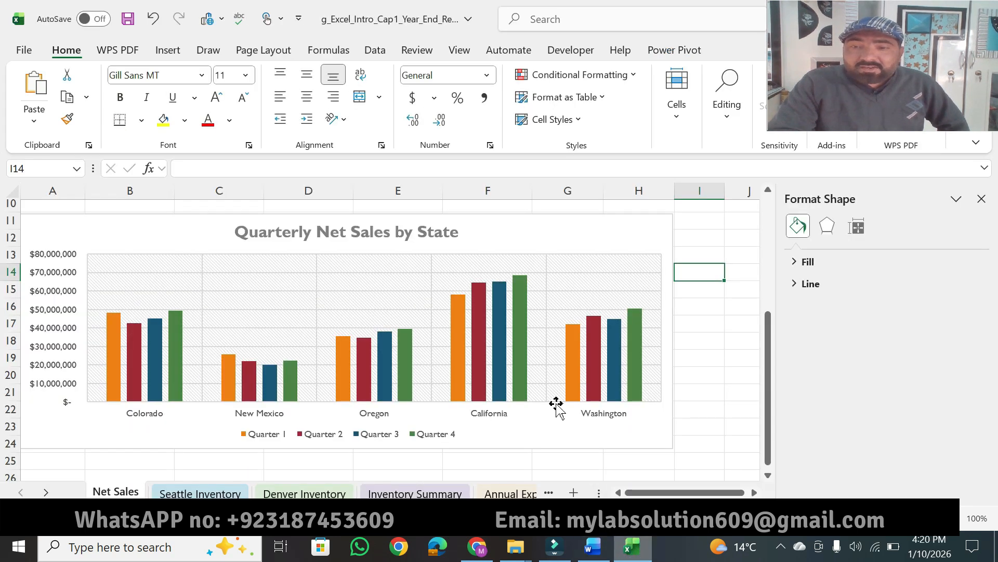
left_click_drag(772, 427, 767, 315)
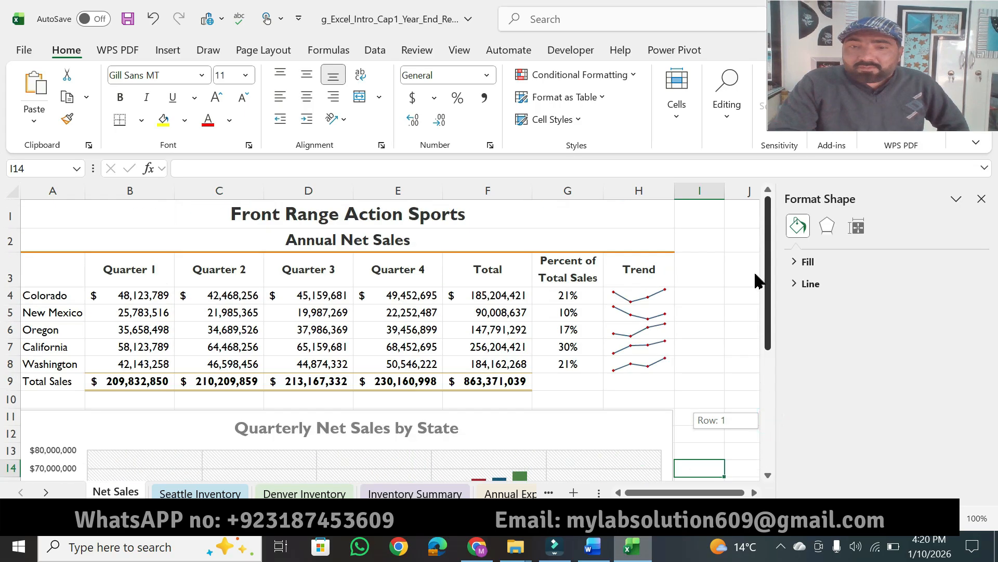
left_click_drag(38, 294, 44, 363)
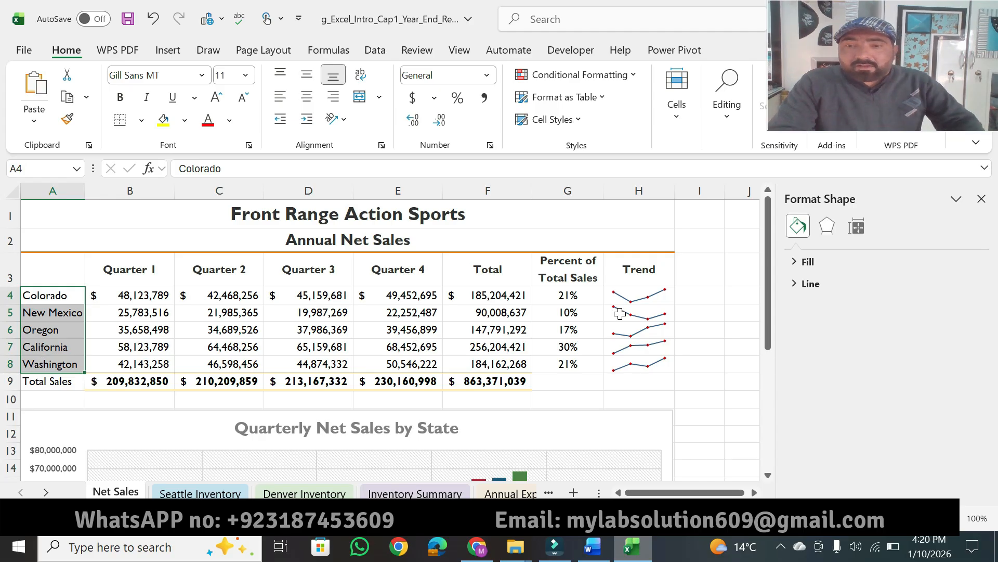
left_click(598, 556)
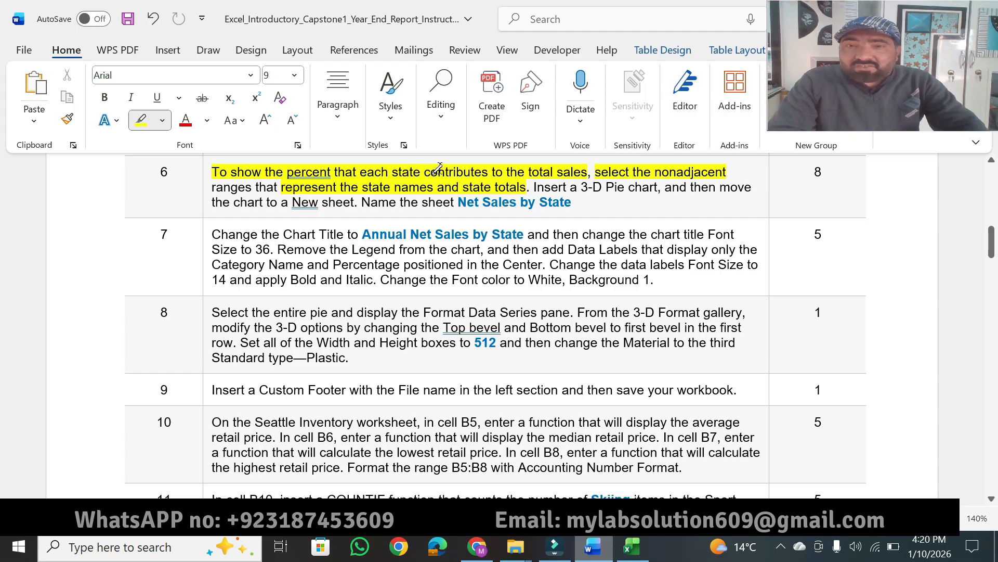
left_click(631, 546)
left_click_drag(461, 292, 471, 365)
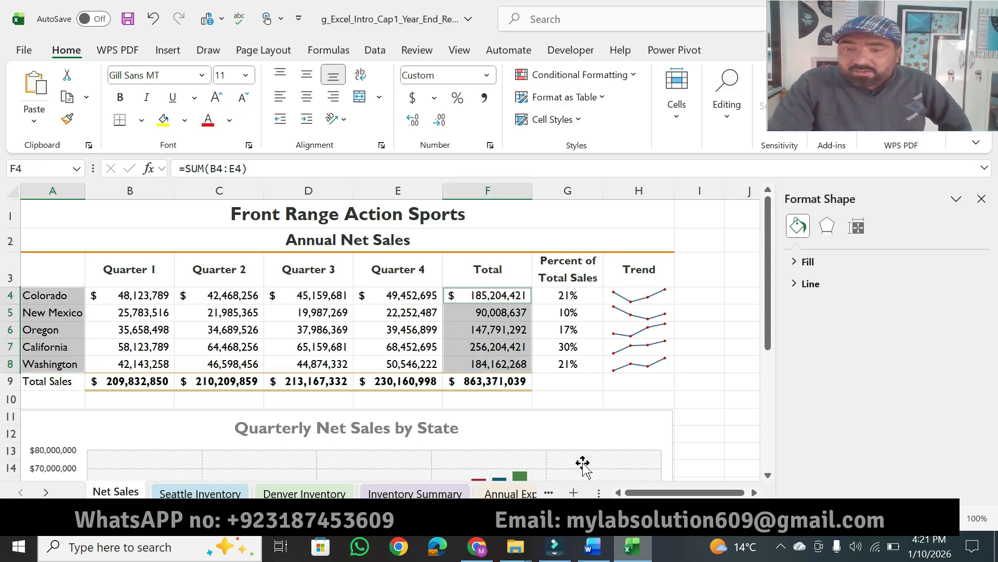
Highlight "Insert a 3-D Pie chart" in Word's step 6, and insert a 3-D pie chart from the selected ranges in Excel.
left_click(593, 546)
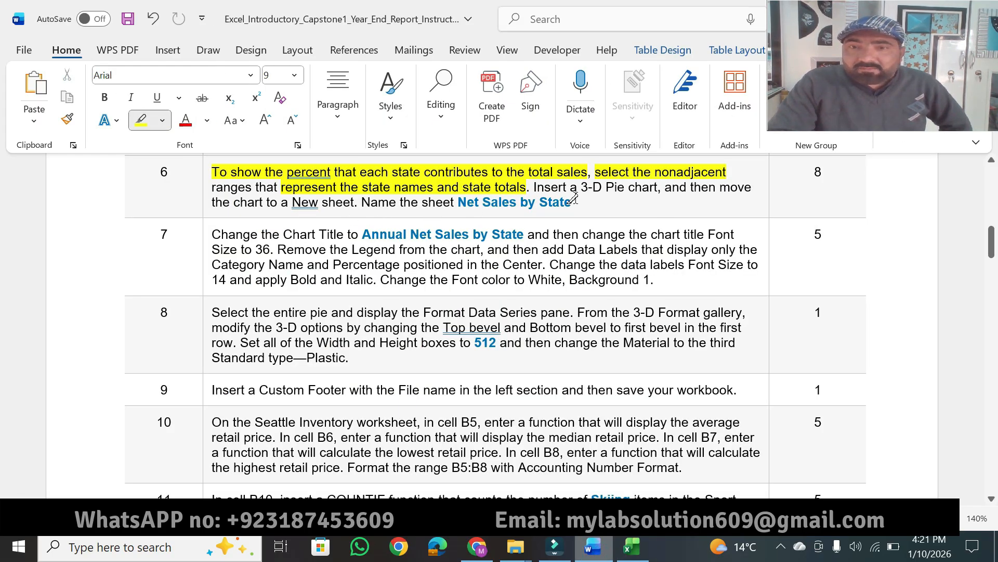
left_click_drag(535, 186, 658, 187)
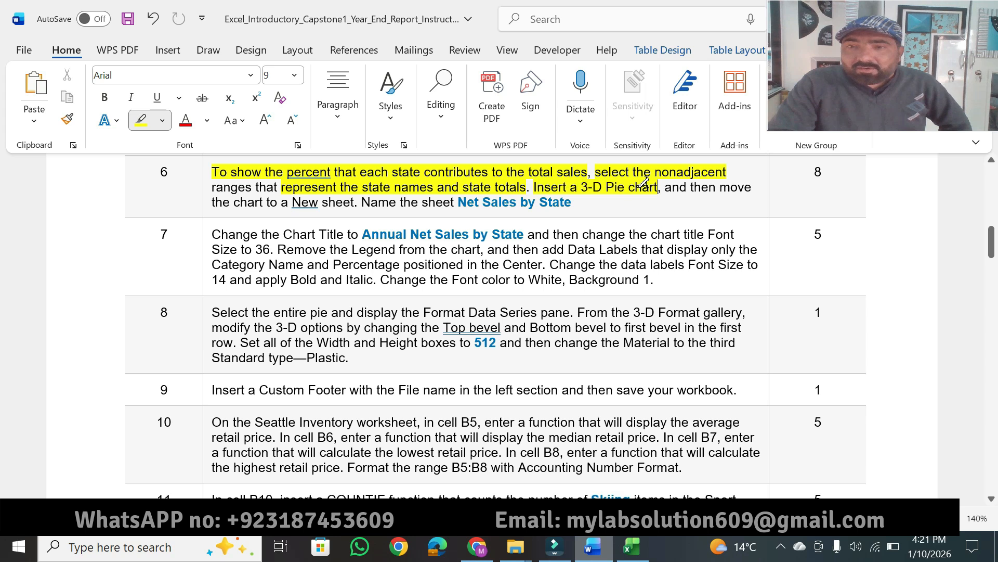
left_click(632, 546)
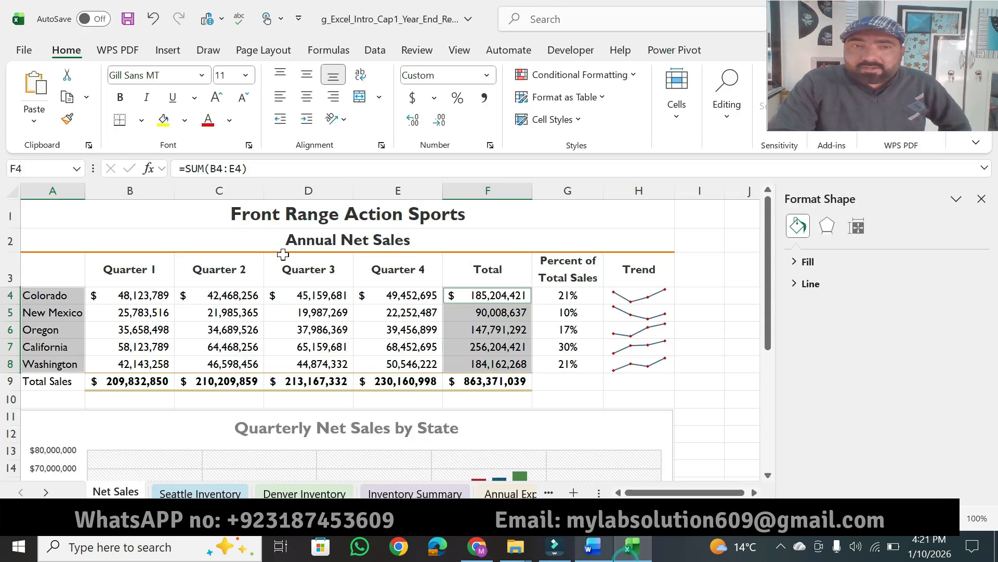
left_click(169, 56)
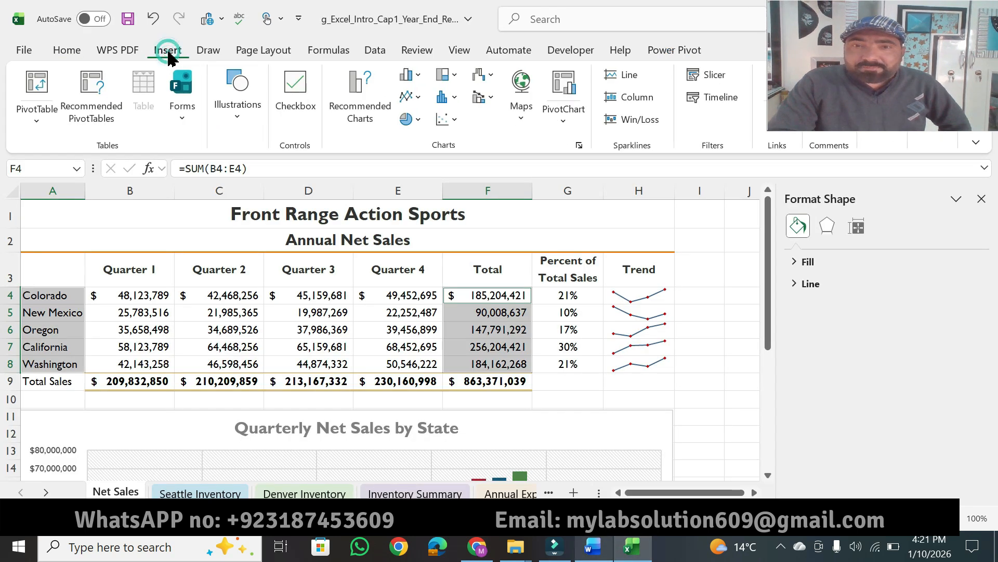
left_click(419, 122)
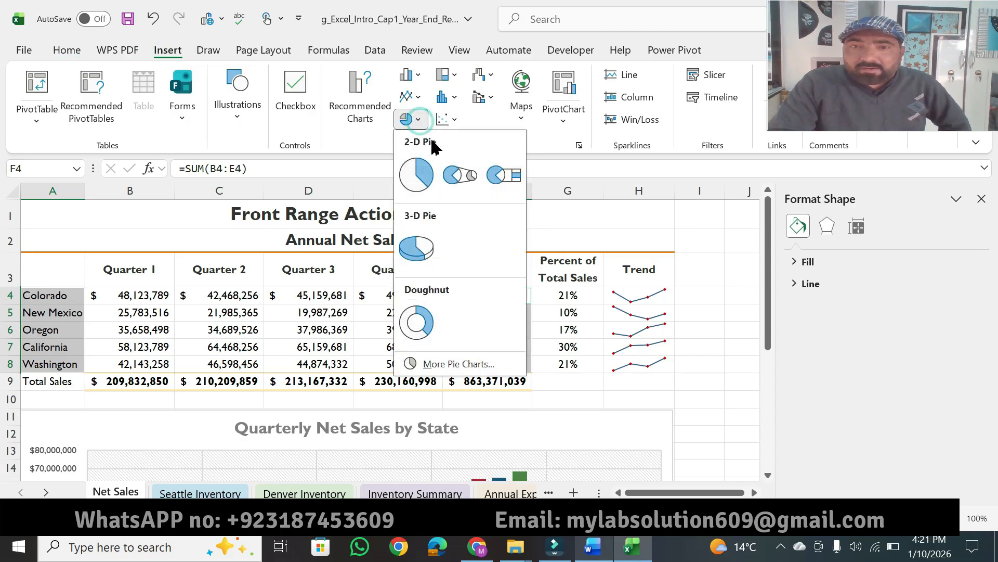
left_click(420, 256)
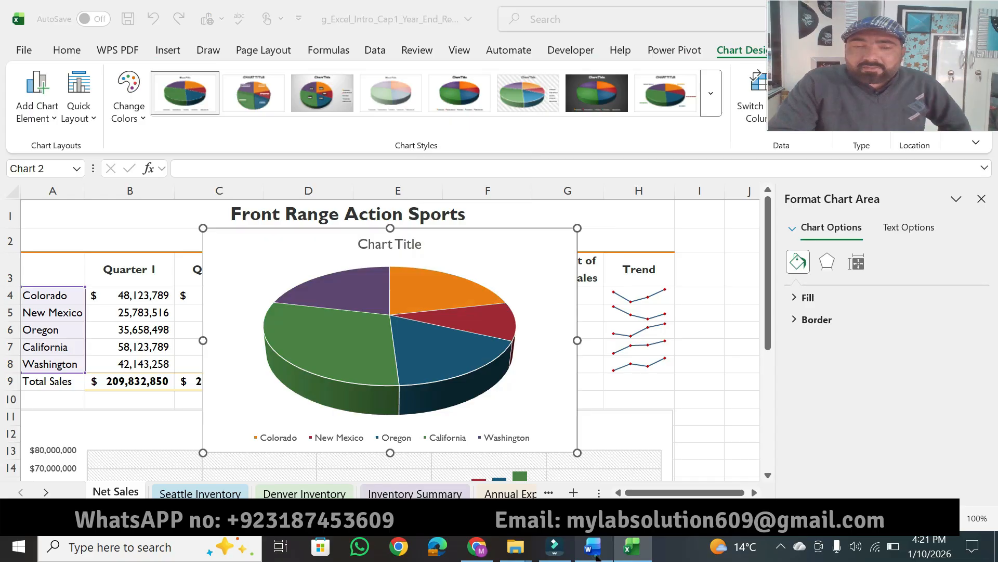
In Word's step 6, highlight "chart to a New sheet" and "Name the sheet Net Sales by State", and copy "Net Sales by State".
left_click(596, 555)
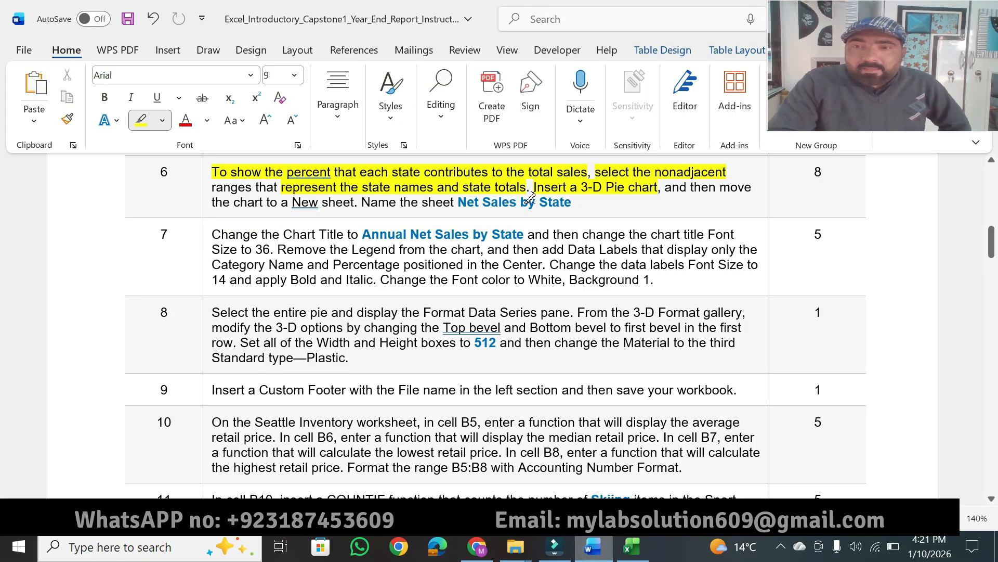
left_click_drag(235, 204, 553, 197)
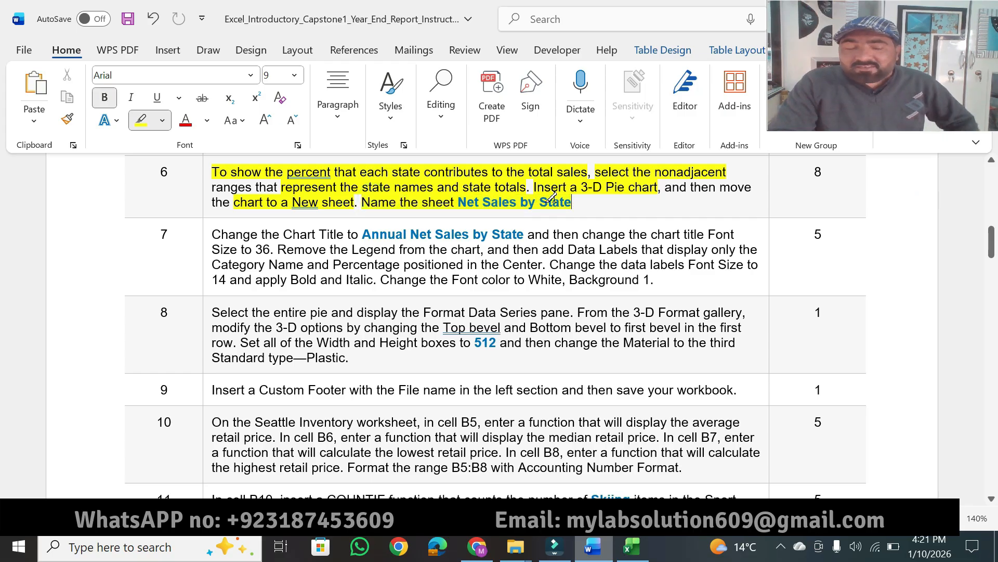
key("Escape")
left_click_drag(457, 202, 553, 200)
key("ctrl+c")
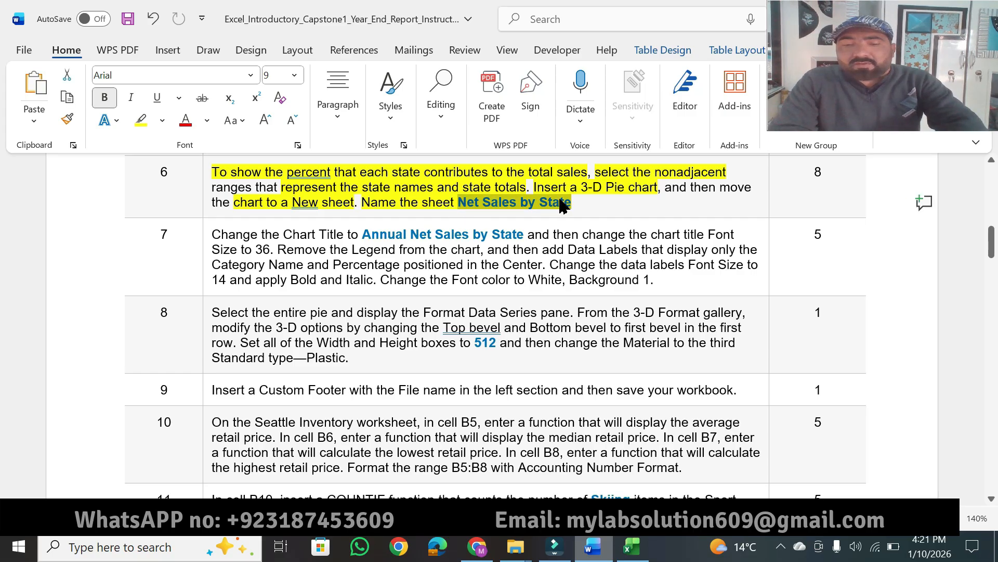
Move the Excel pie chart to a new sheet named "Net Sales by State".
left_click(633, 547)
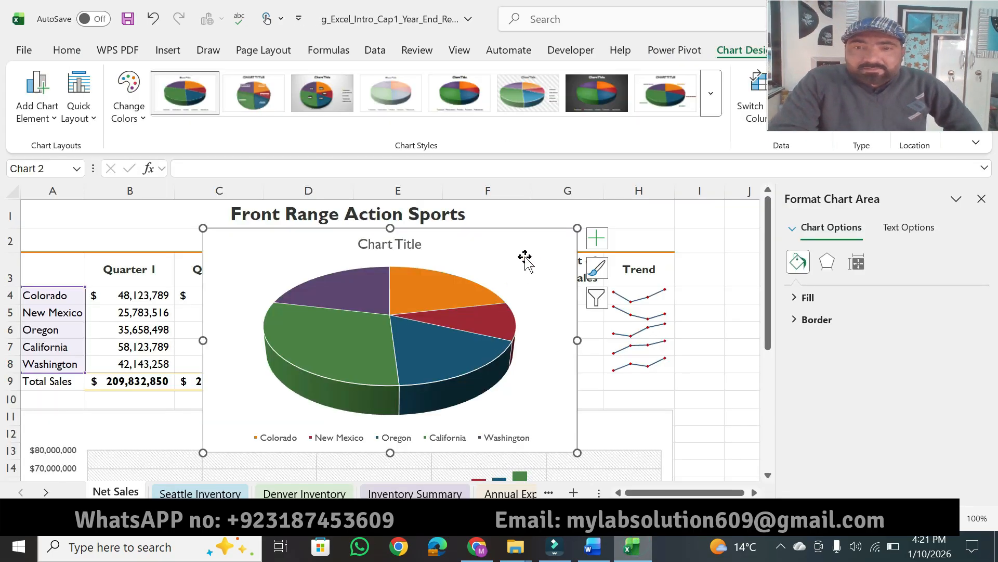
left_click_drag(940, 52, 934, 213)
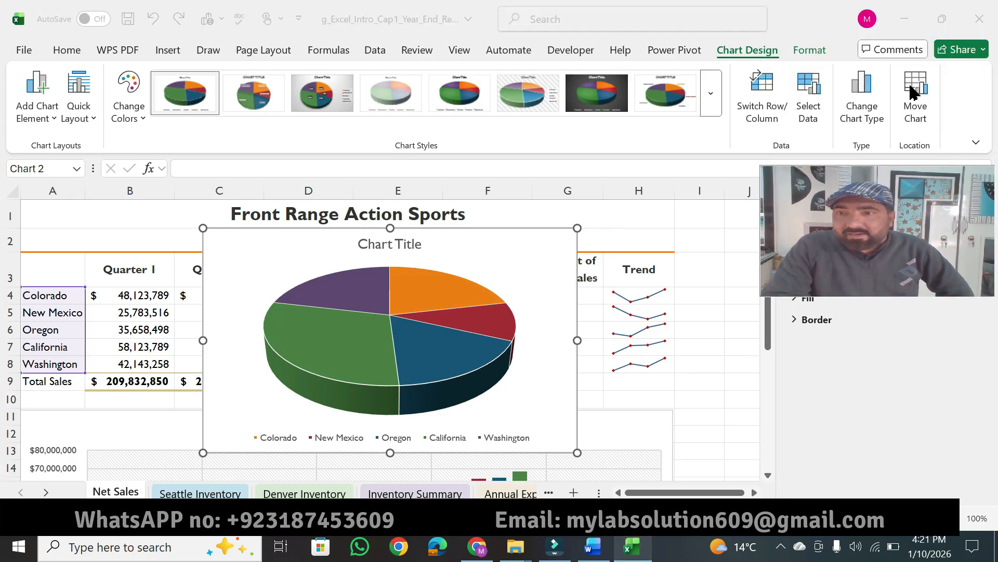
left_click(916, 104)
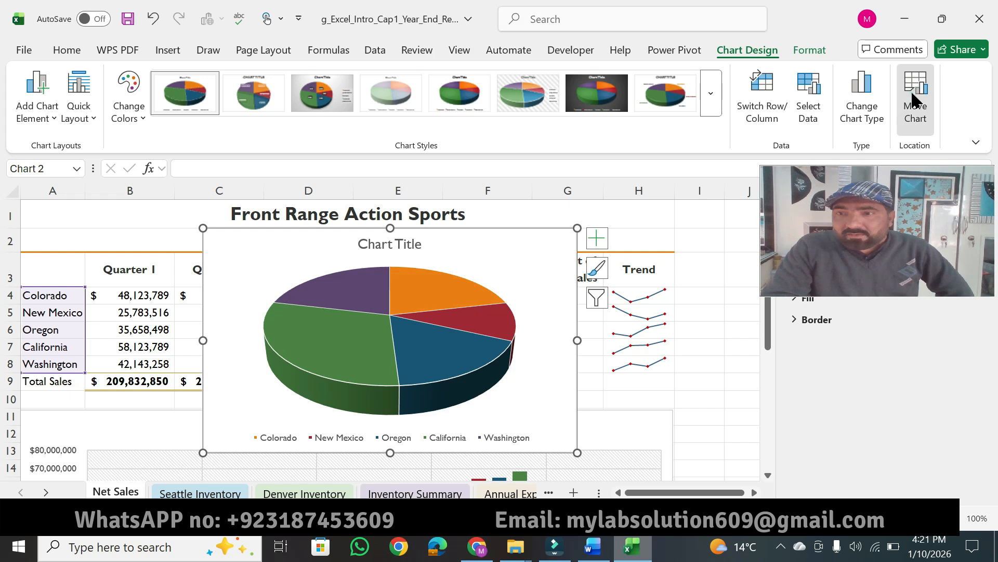
left_click(494, 269)
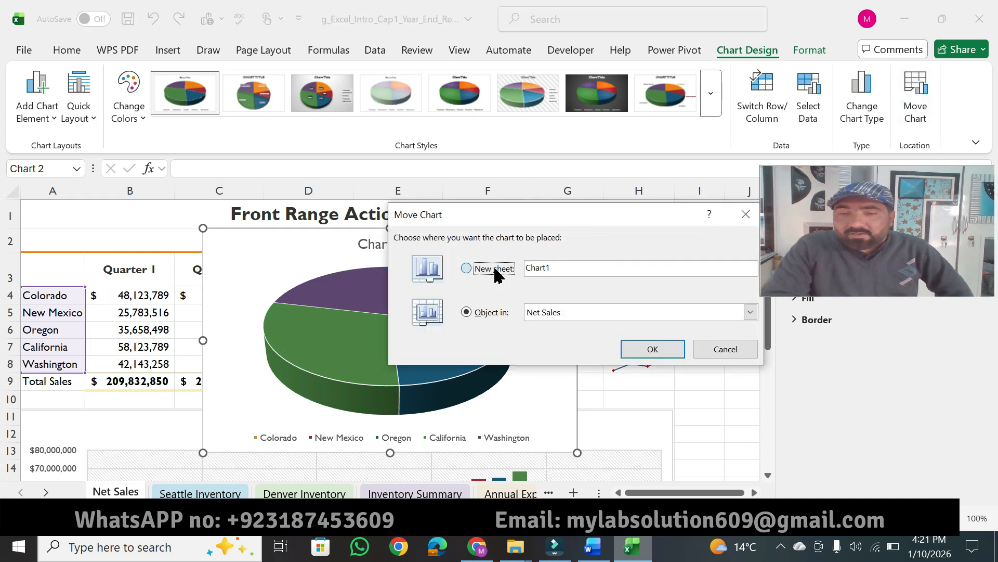
key("ctrl+v")
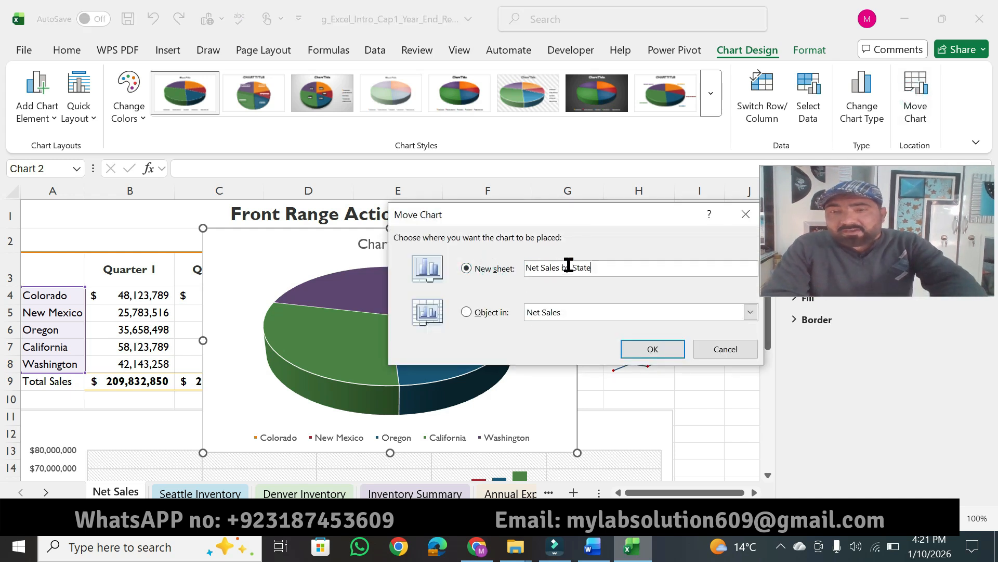
left_click_drag(615, 216, 502, 238)
left_click(523, 373)
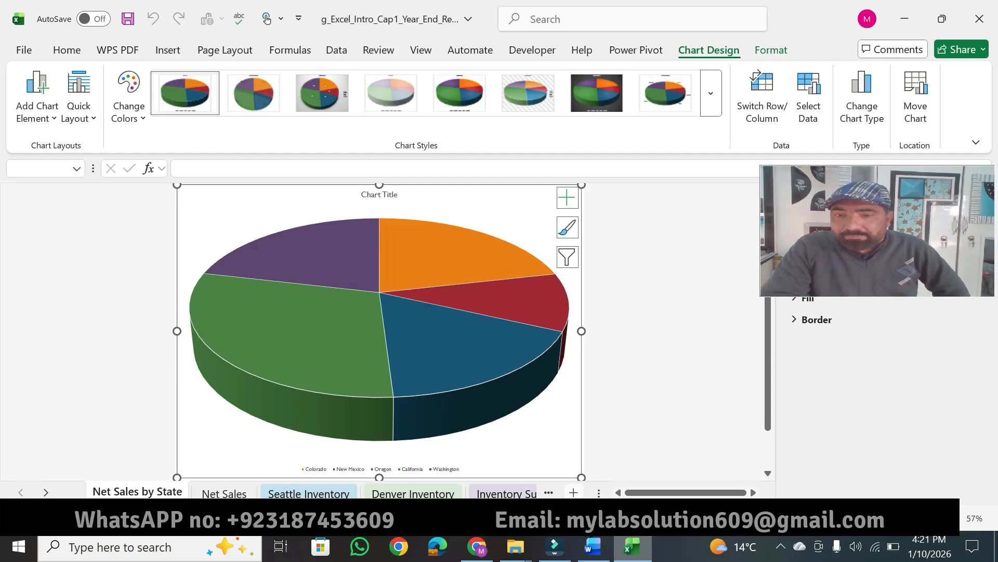
Highlight the point value 8 for step 6 in Word, and return to the pie chart sheet in Excel.
left_click(593, 547)
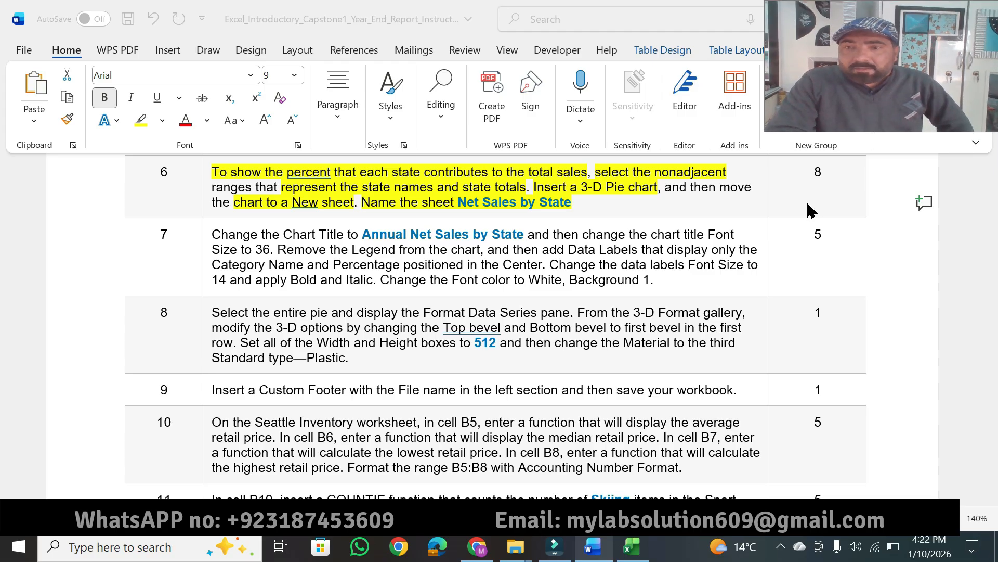
left_click(816, 172)
left_click(817, 172)
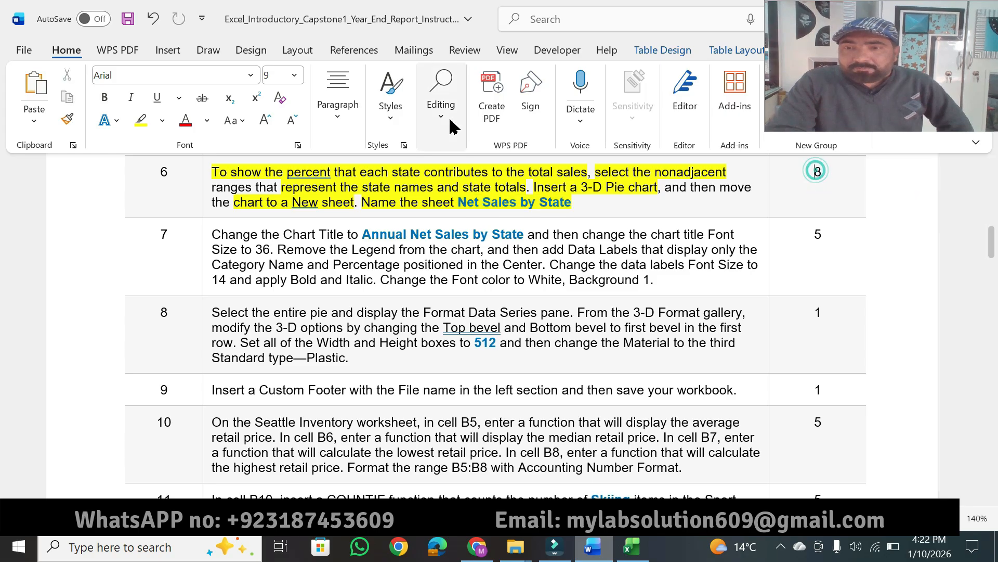
left_click(142, 122)
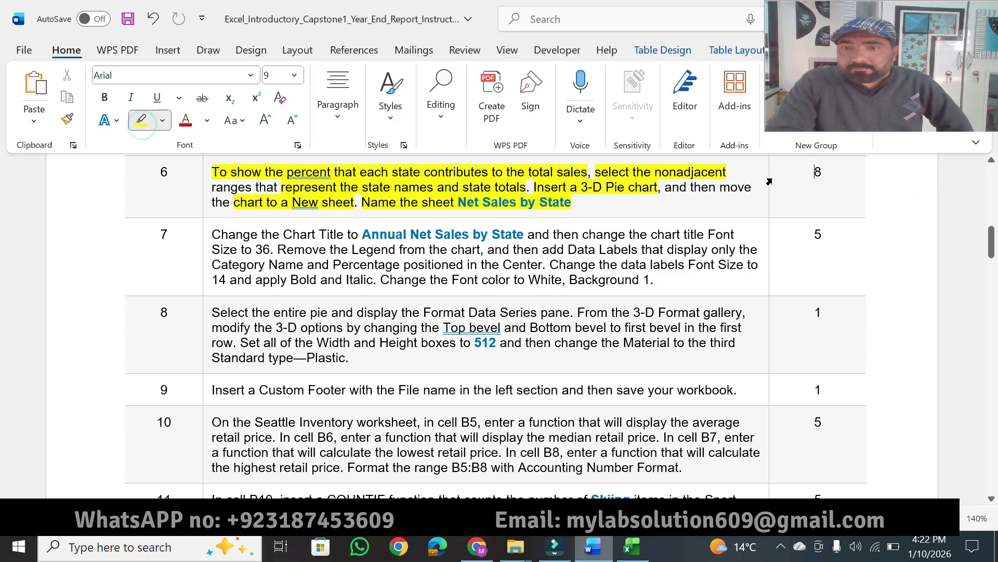
left_click_drag(814, 171, 824, 173)
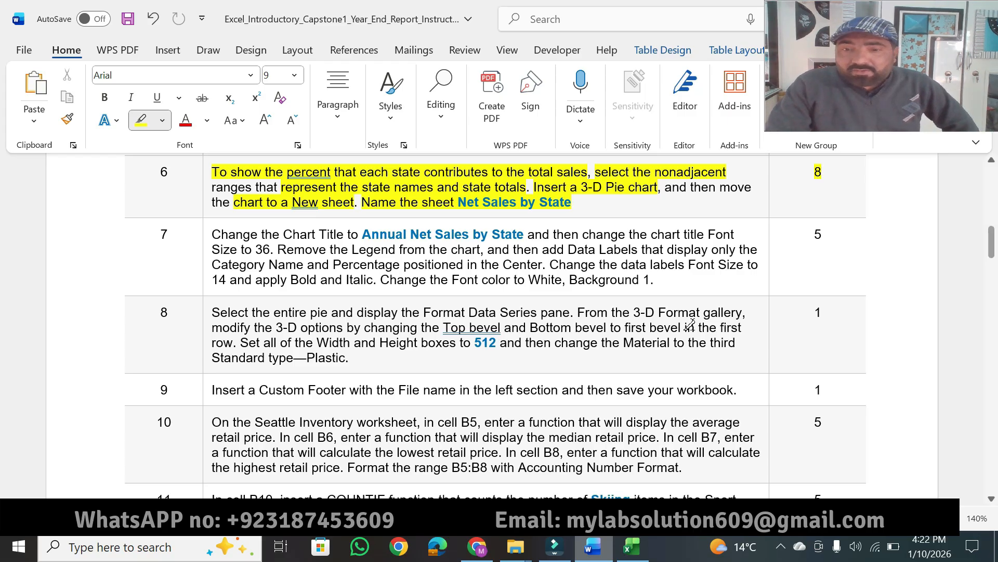
left_click(632, 546)
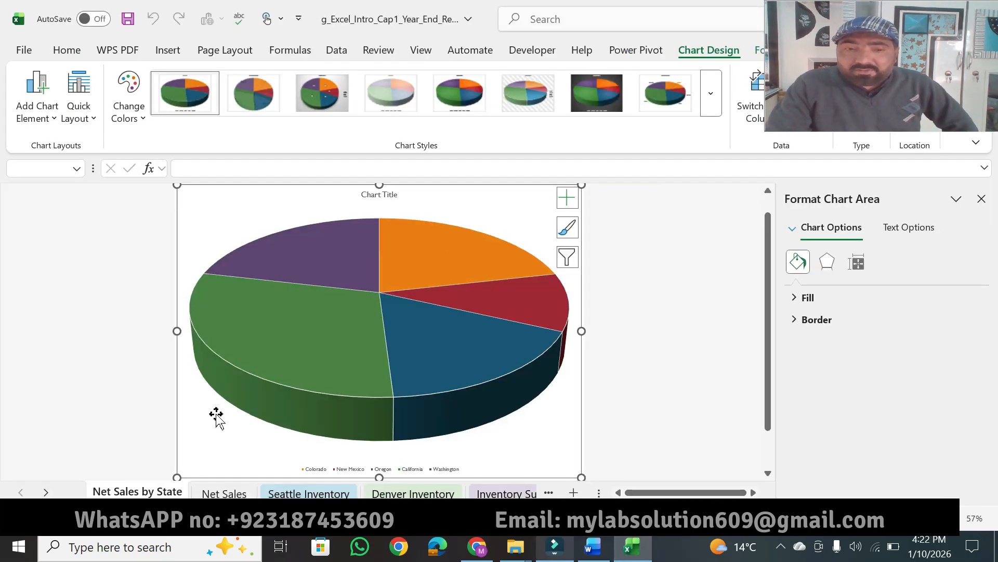
In Word's step 7, highlight the chart title, legend and data label instructions through "Category", and copy "Annual Net Sales by State".
left_click(592, 547)
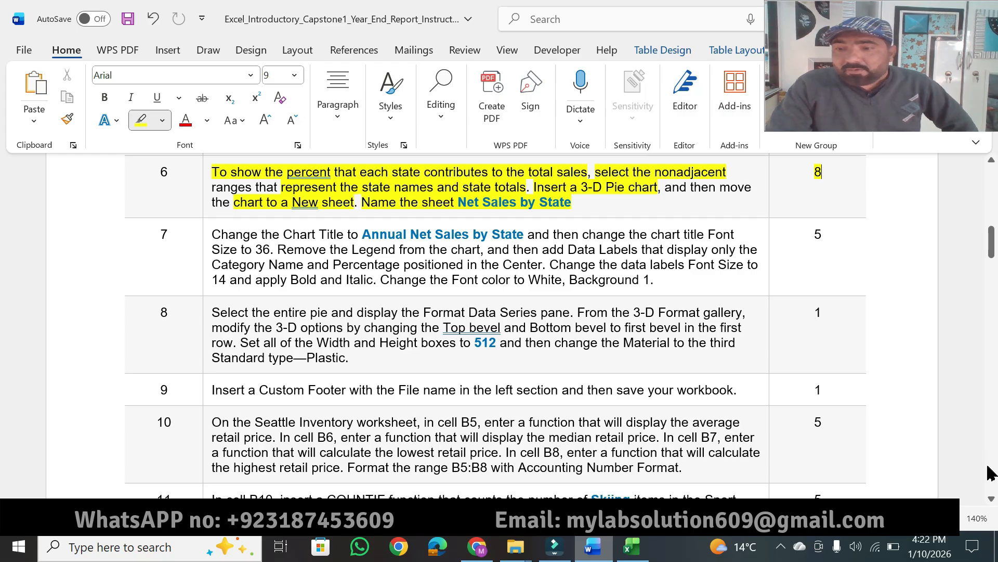
left_click(992, 499)
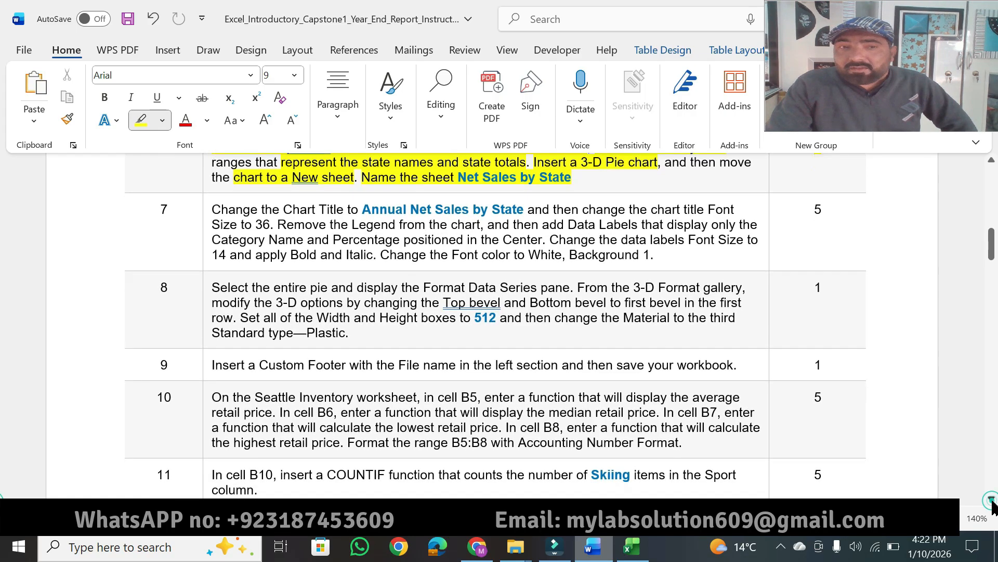
left_click(992, 500)
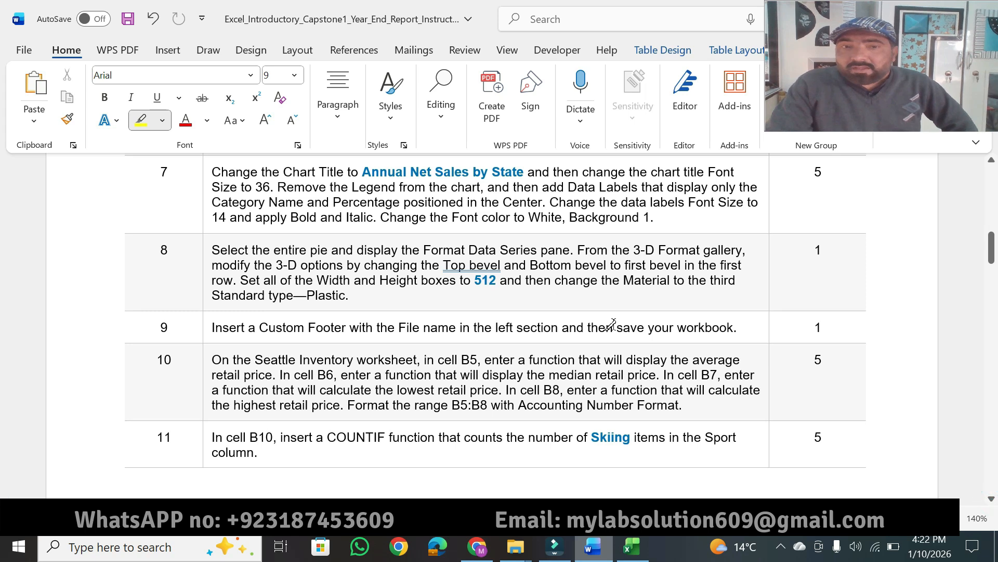
left_click_drag(224, 167, 728, 170)
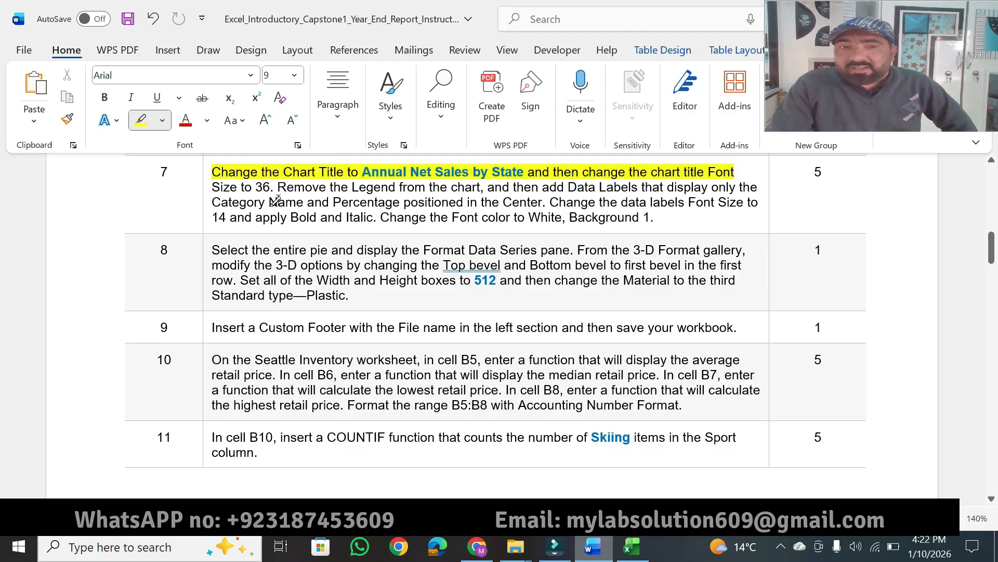
mouse_move(270, 186)
left_mouse_down()
mouse_move(217, 193)
mouse_move(266, 203)
left_mouse_up()
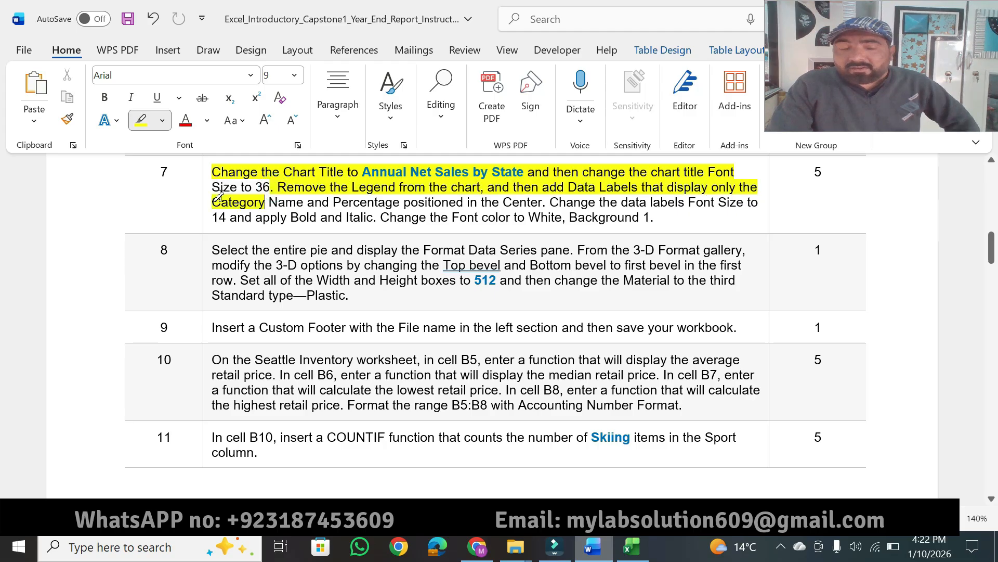
left_click_drag(363, 172, 524, 172)
key("ctrl+c")
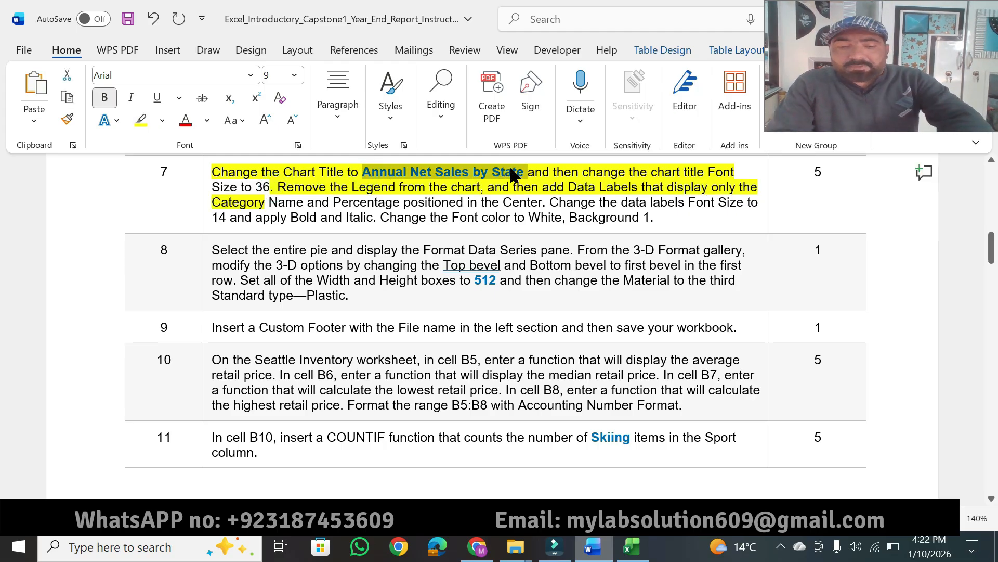
Replace the pie chart's title in Excel with the copied "Annual Net Sales by State", keeping the text only.
left_click(629, 547)
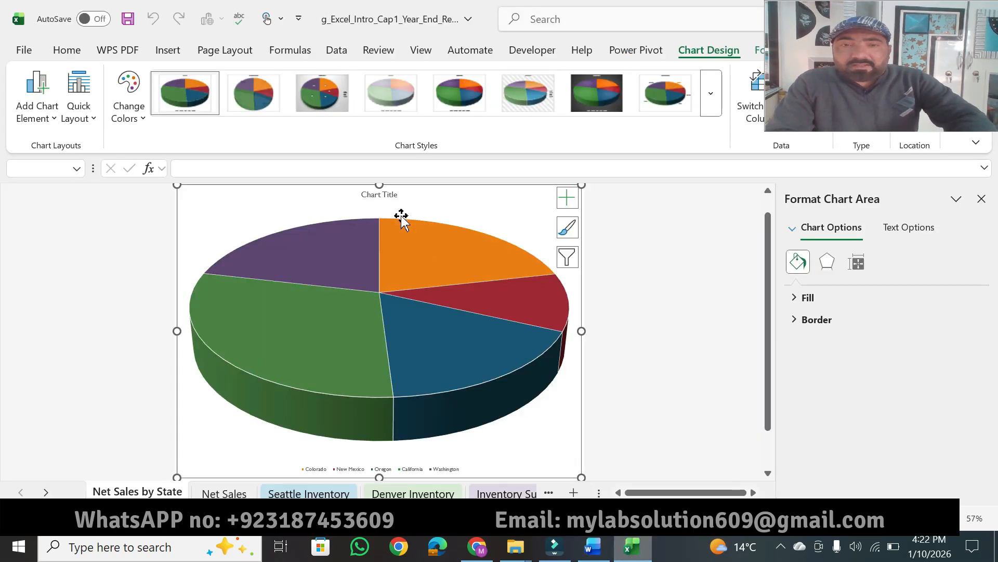
left_click(387, 193)
double_click(388, 192)
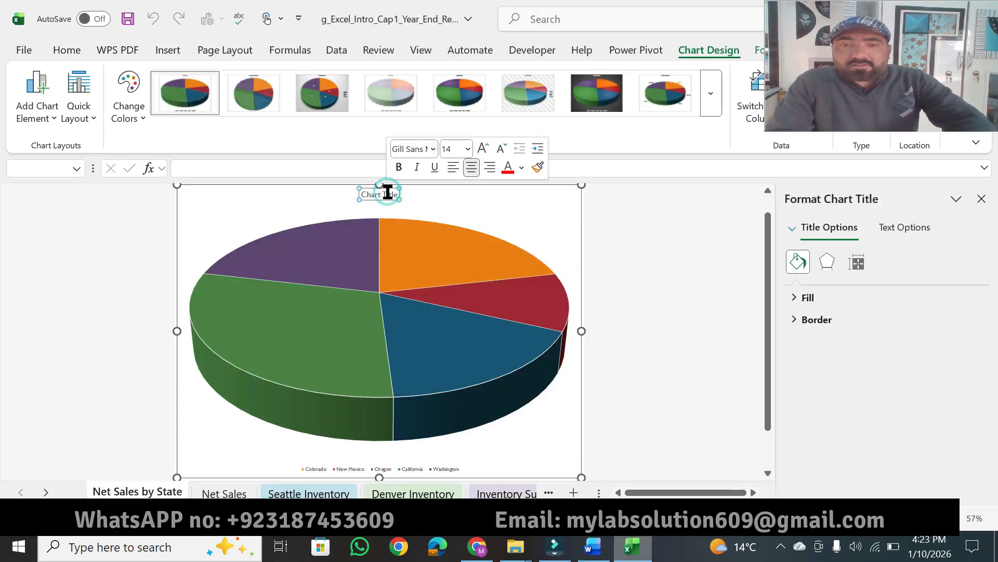
left_click(387, 193)
key("ctrl+a")
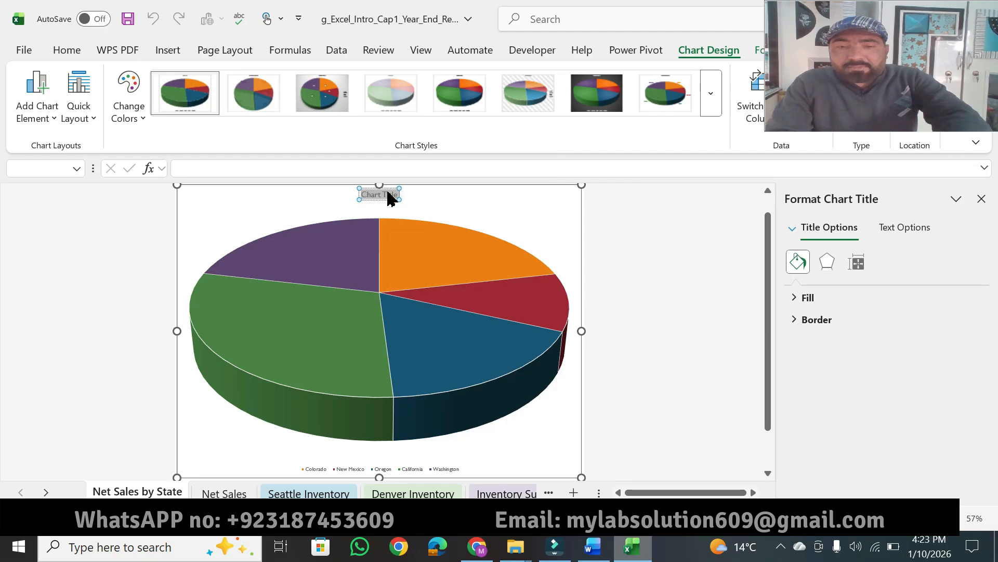
key("ctrl+v")
left_click(448, 213)
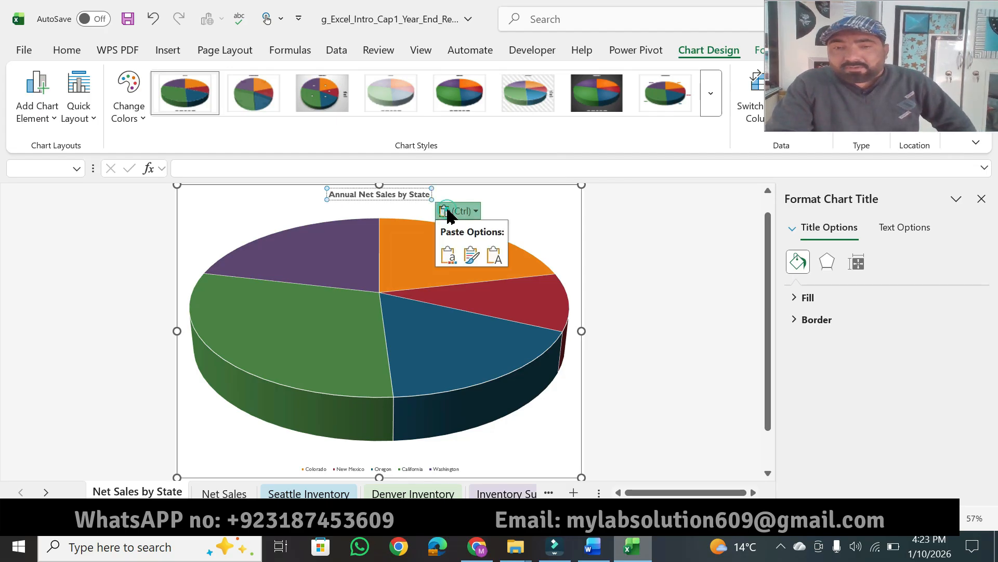
left_click(488, 252)
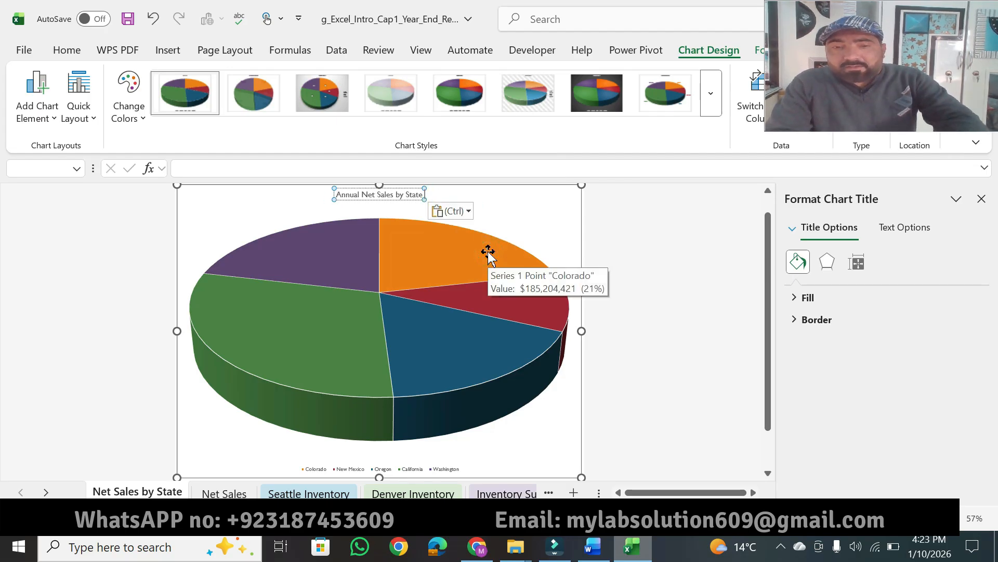
Check the title size required in Word's step 7, and set the Excel chart title's font size to 36.
left_click(67, 50)
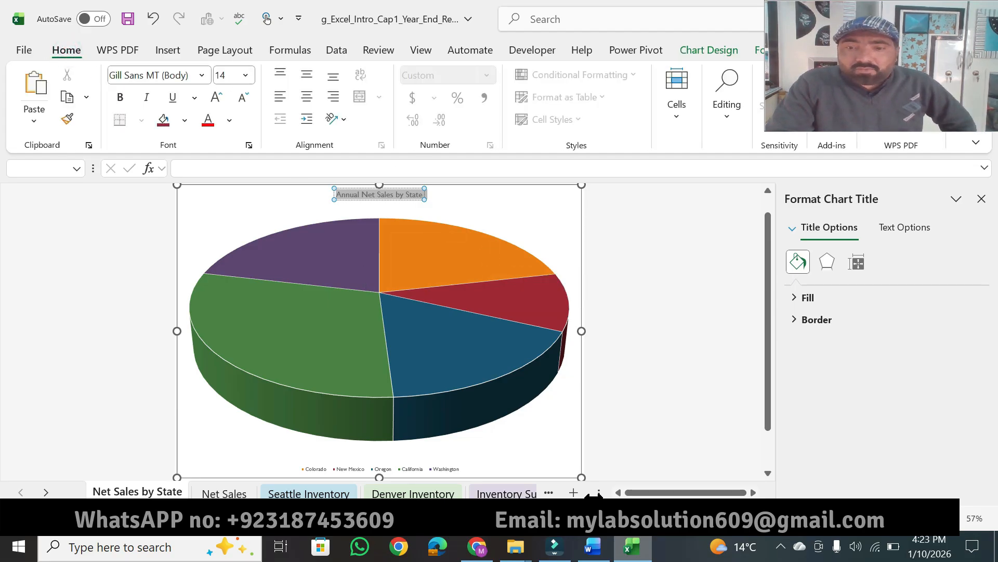
left_click(601, 552)
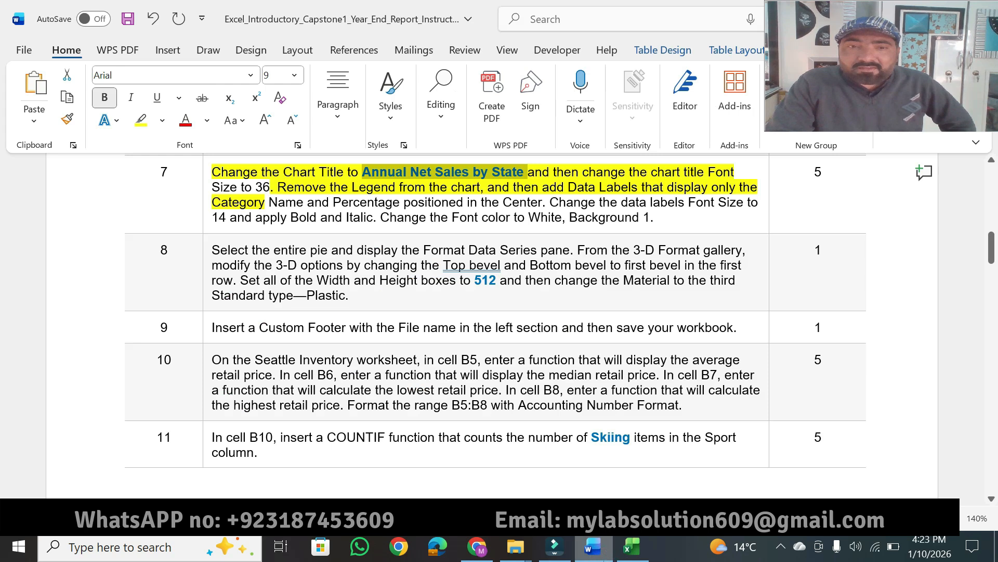
left_click(601, 554)
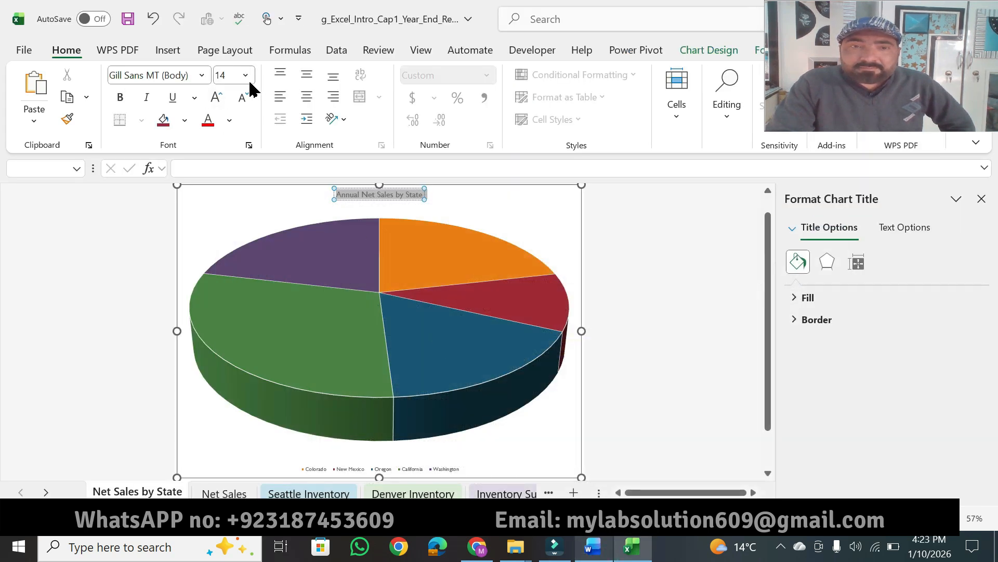
left_click(246, 76)
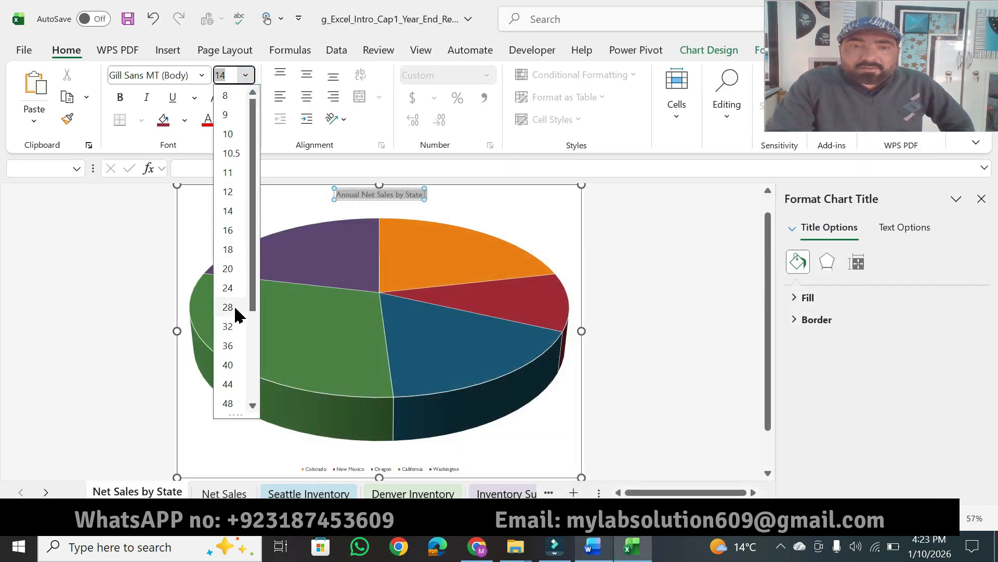
left_click(229, 345)
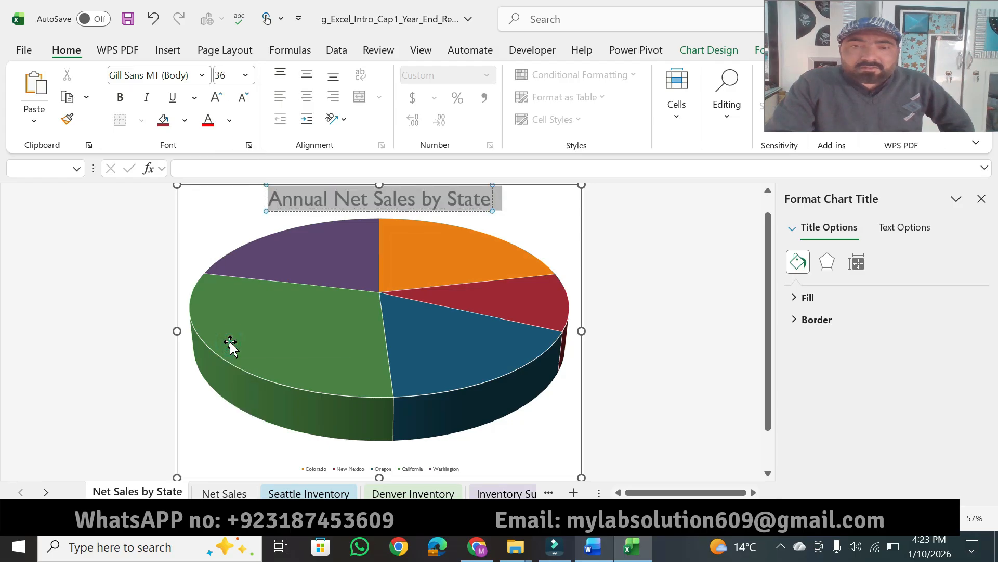
Highlight the remaining "Size to 36" text in step 7 of the Word instructions.
left_click(595, 549)
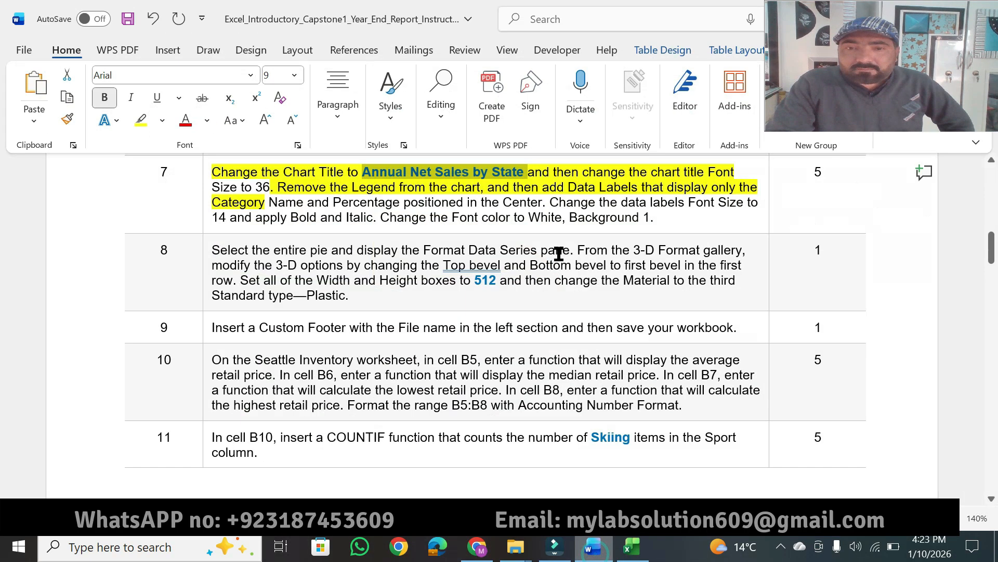
left_click(283, 200)
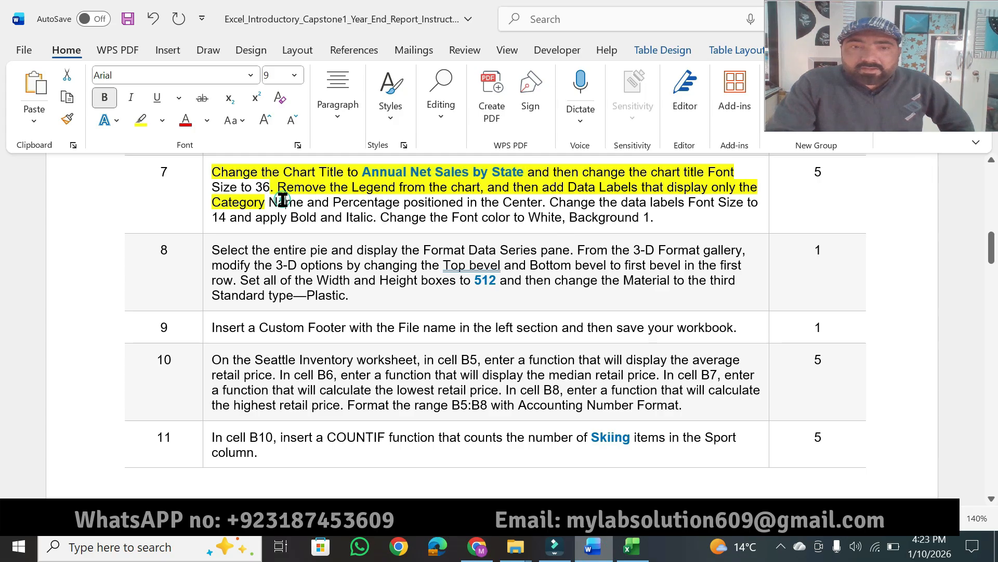
left_click(139, 121)
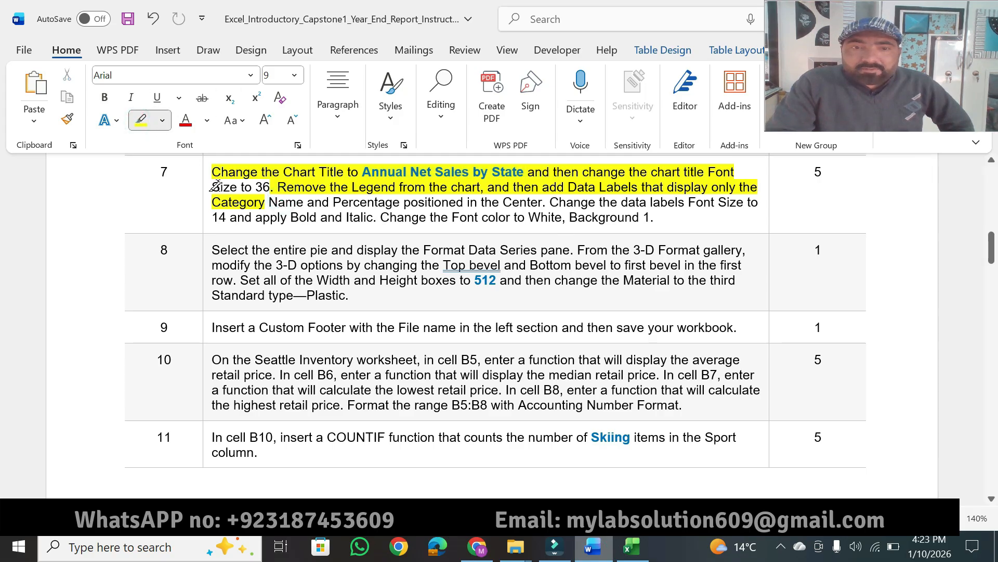
left_click_drag(213, 186, 267, 192)
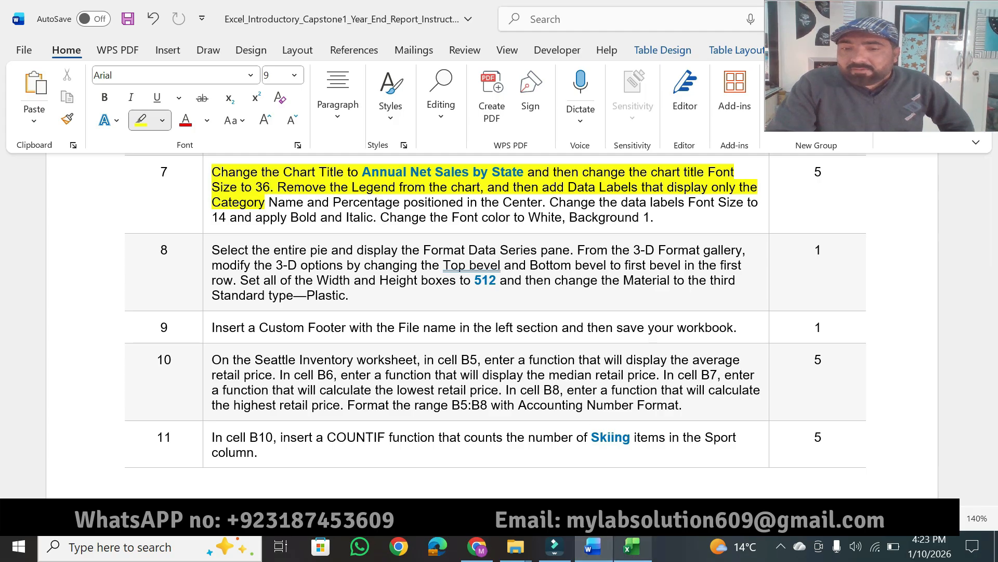
Return to Excel and remove the legend from the pie chart.
left_click(631, 546)
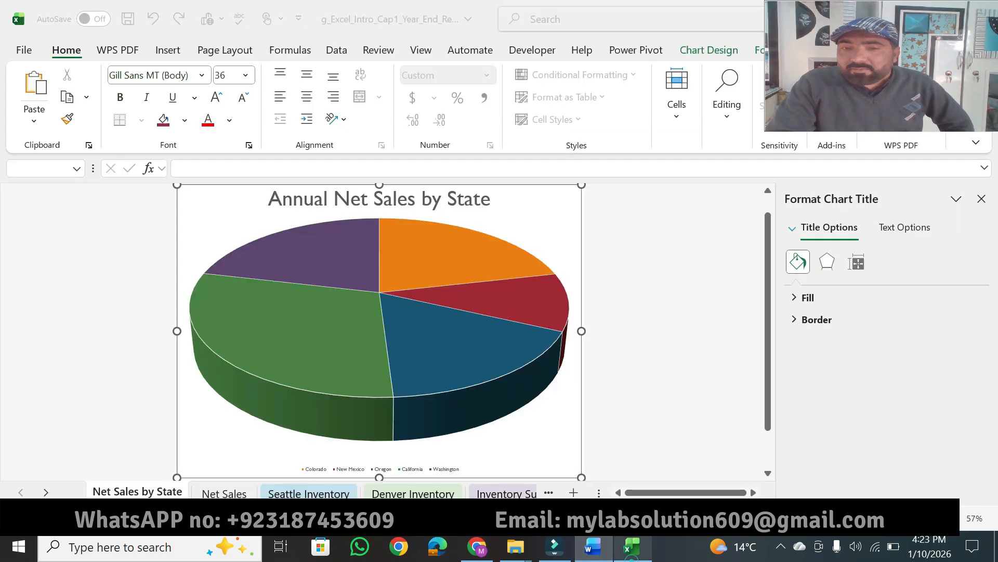
left_click(572, 199)
left_click(571, 198)
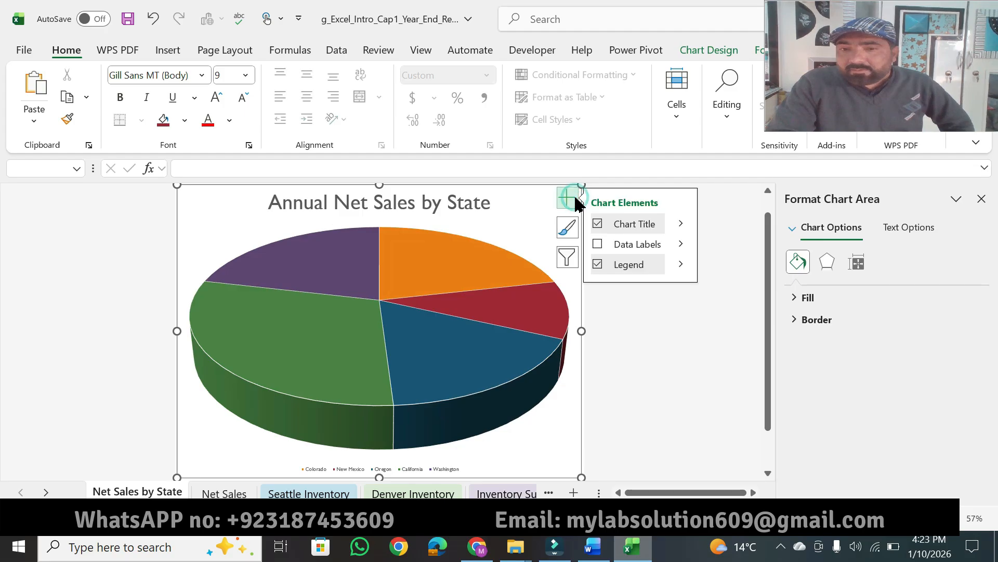
left_click(598, 264)
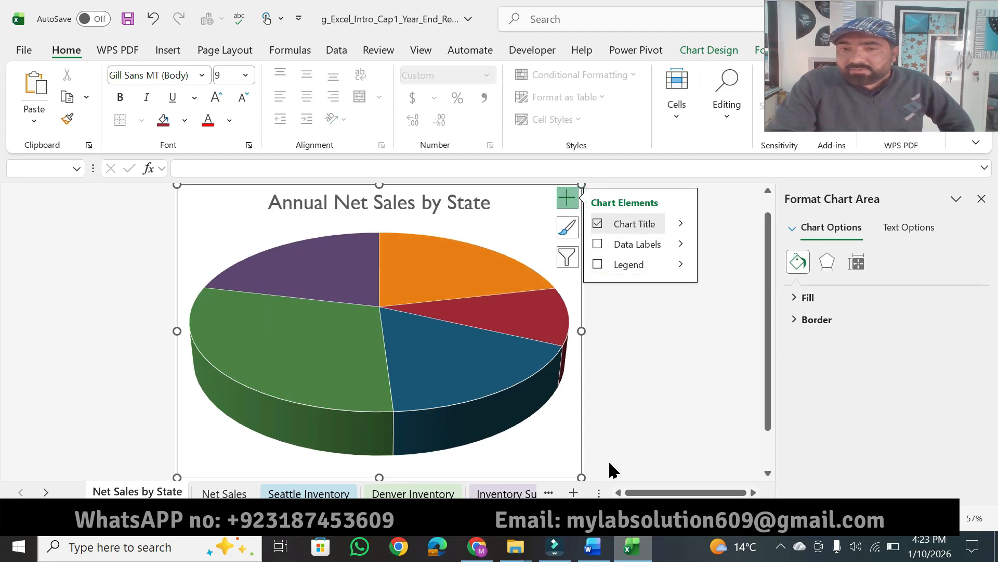
Highlight "Name and Percentage positioned in the Center" in Word's step 7, and add data labels to the Excel pie chart.
left_click(598, 552)
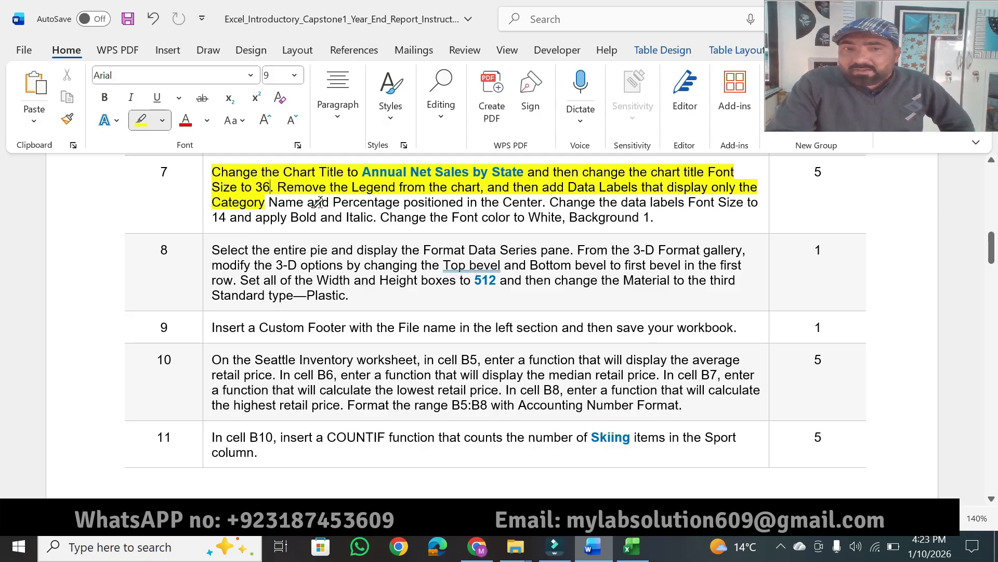
left_click_drag(271, 202, 543, 201)
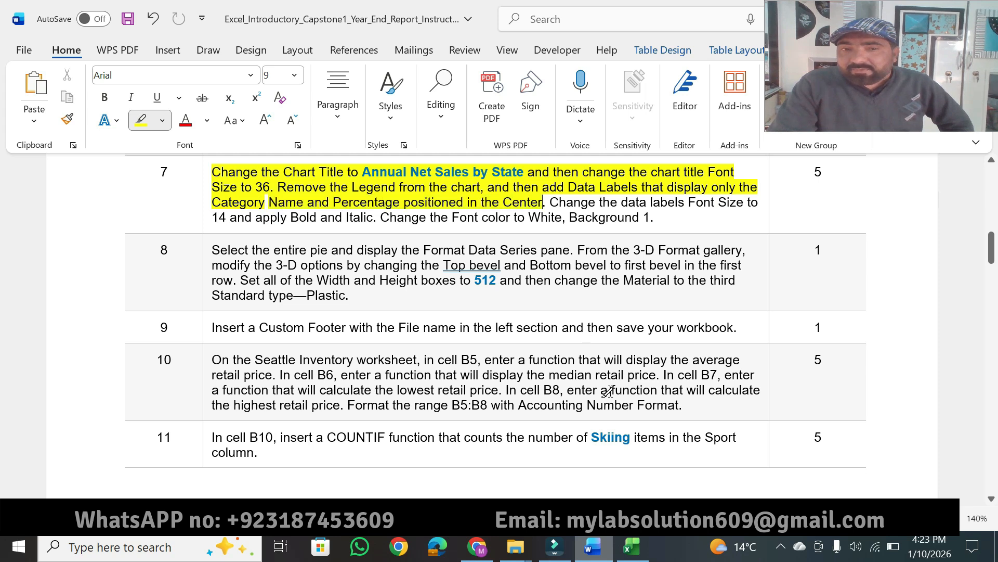
key("alt+Tab")
left_click(568, 197)
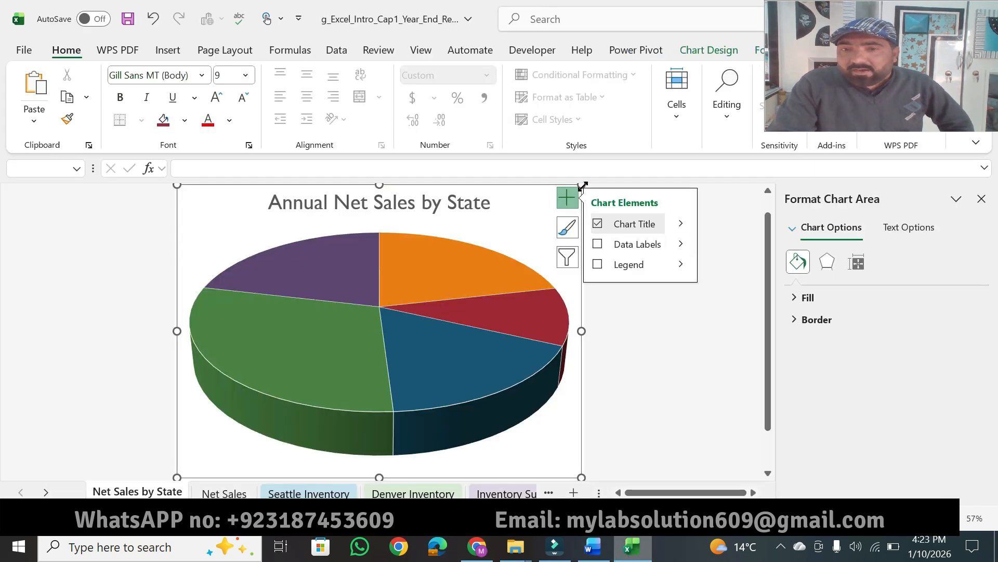
left_click(680, 244)
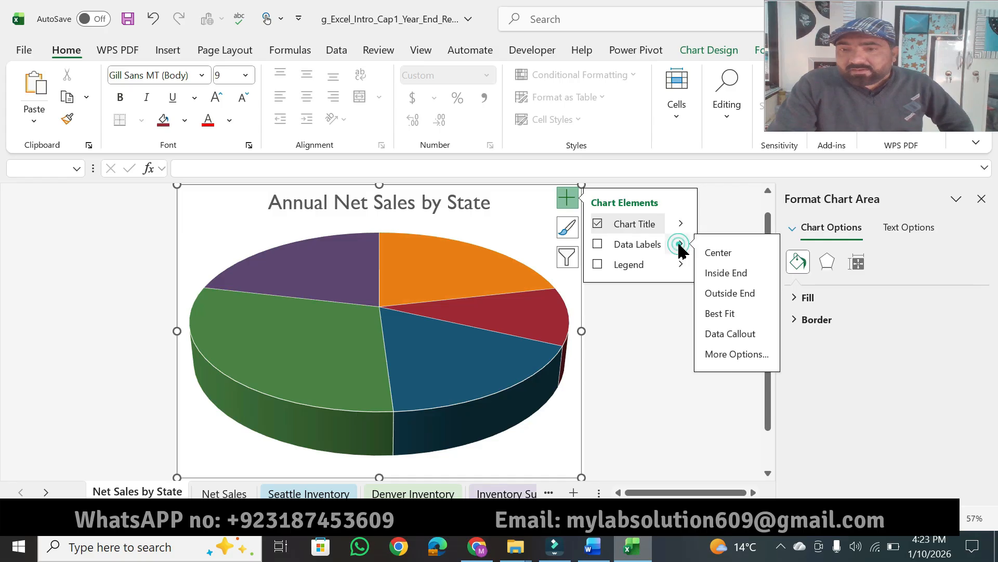
left_click(721, 354)
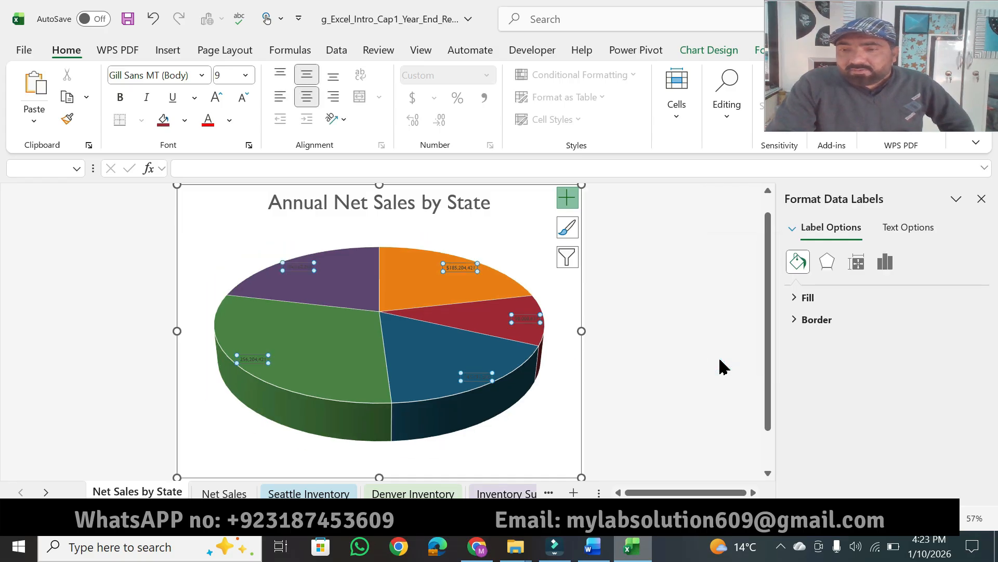
Make the pie chart's data labels show only Category Name and Percentage, and set their label position to Center.
left_click(885, 263)
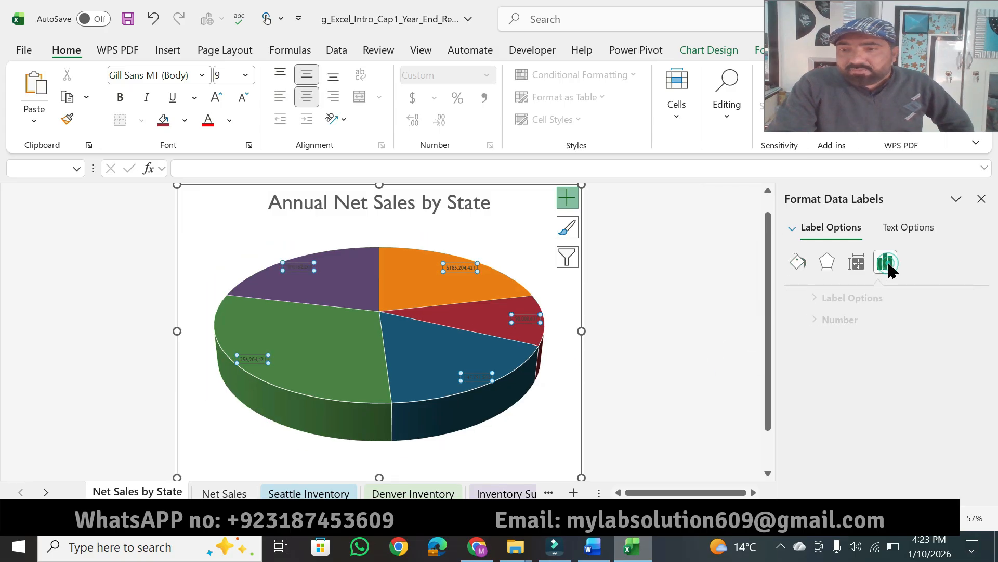
left_click(848, 299)
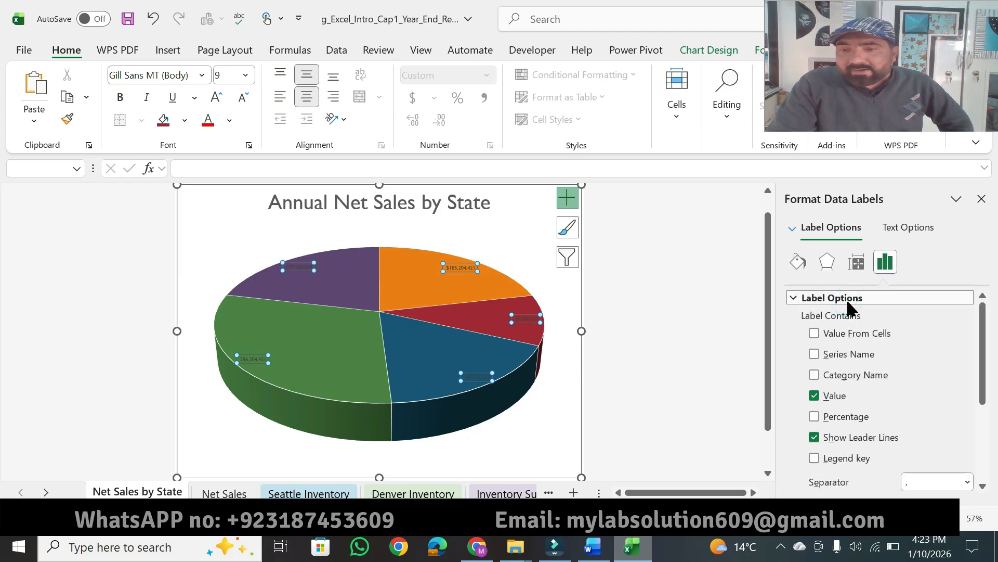
left_click(815, 375)
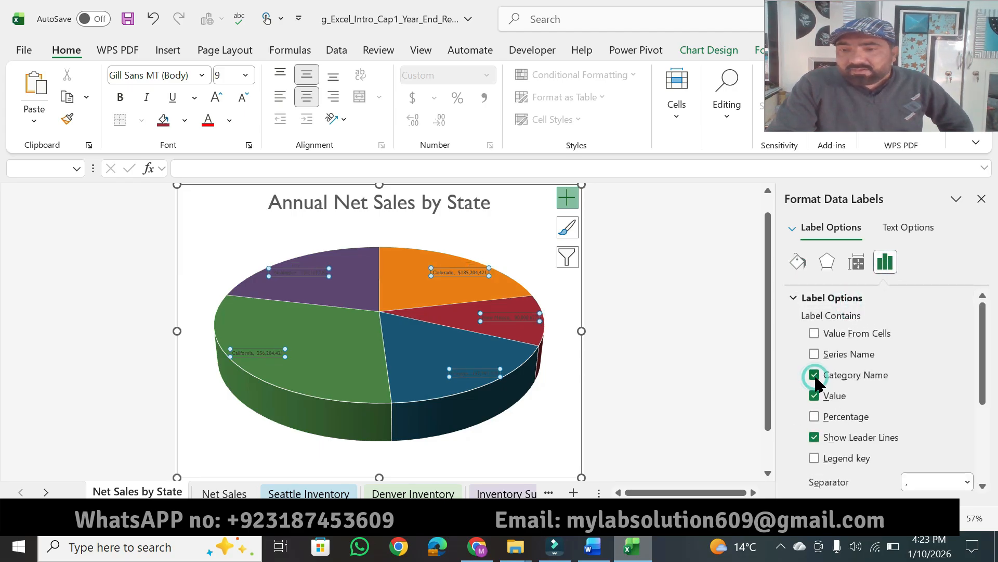
left_click(597, 552)
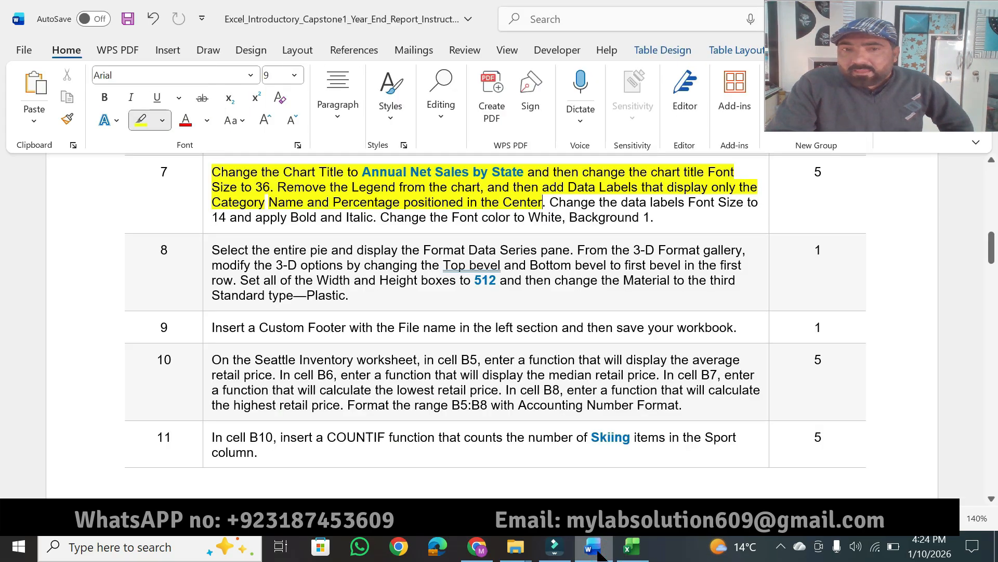
left_click(632, 546)
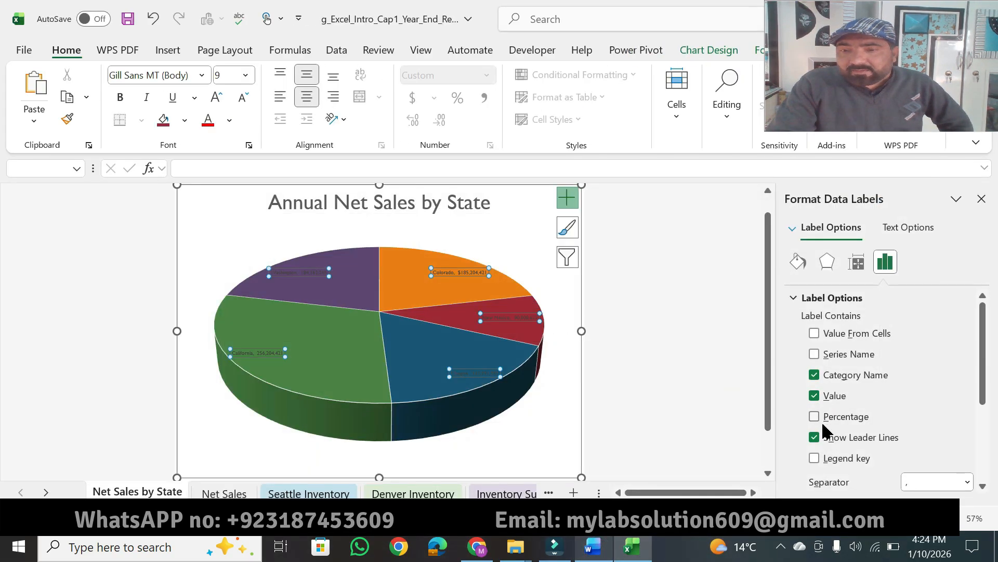
left_click(814, 396)
left_click_drag(984, 390, 984, 472)
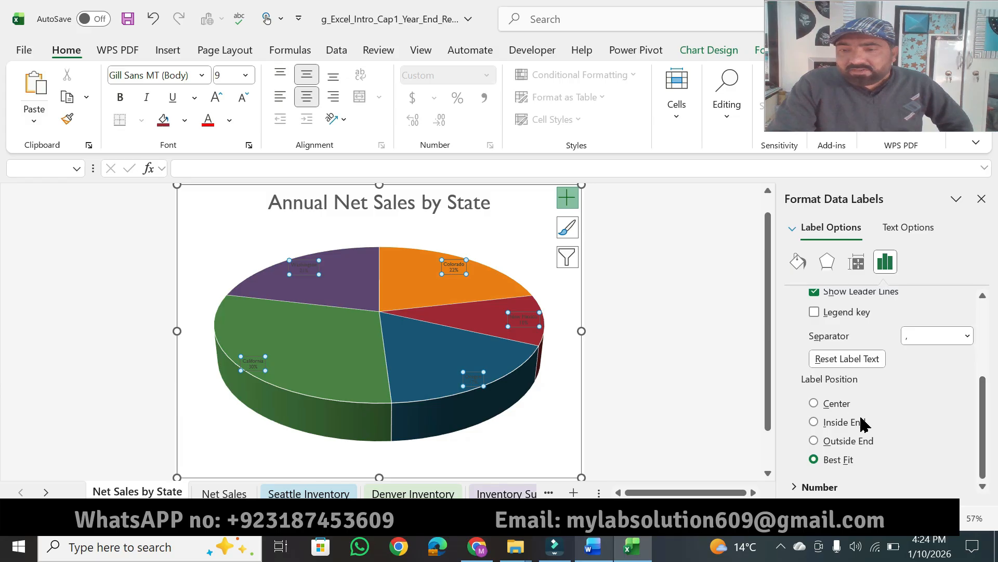
left_click(814, 404)
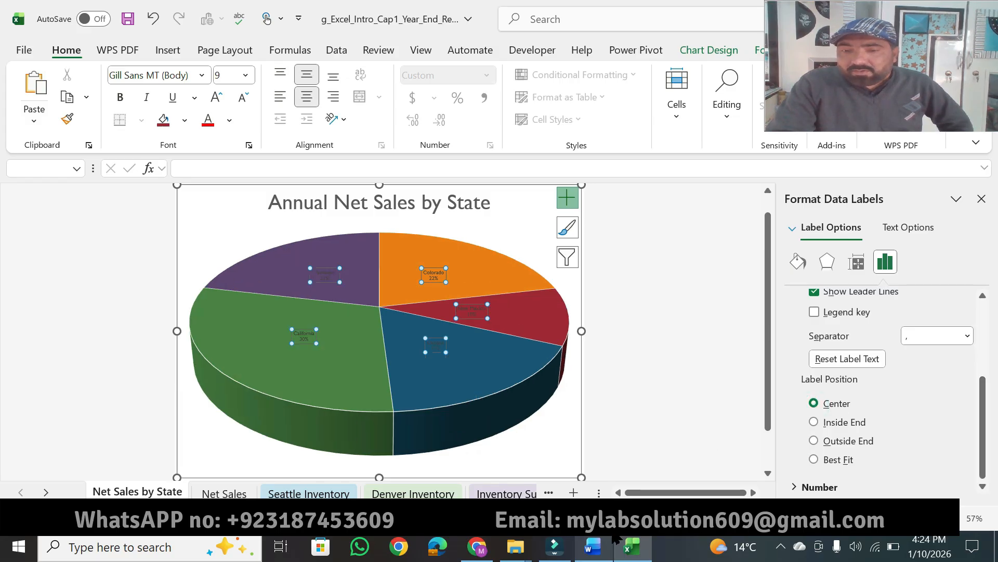
Switch to Word and highlight "the data labels Font Size", "14" and "apply Bold and Italic" in step 7 of the instructions.
left_click(592, 547)
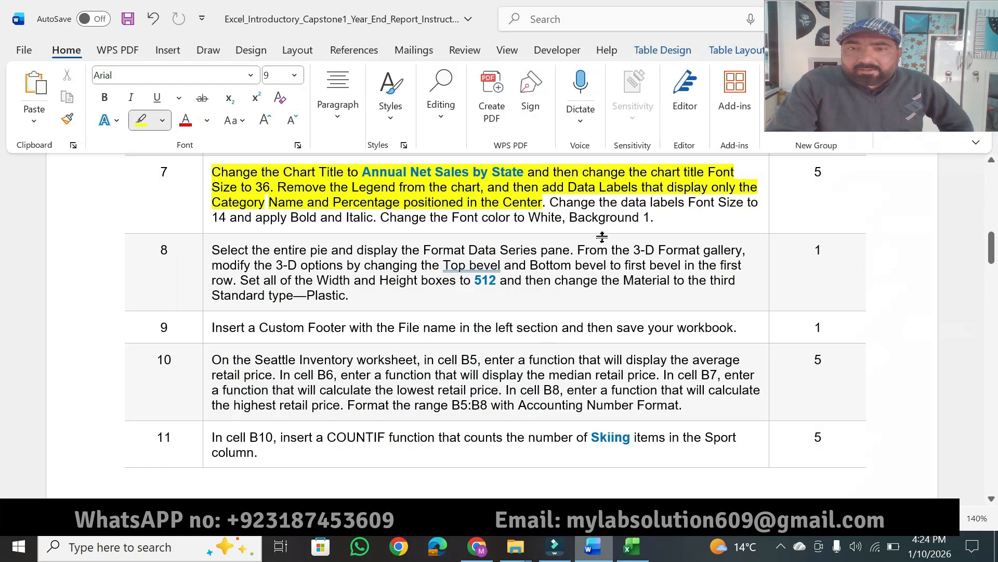
mouse_move(611, 201)
left_mouse_down()
mouse_move(669, 190)
mouse_move(744, 203)
left_mouse_up()
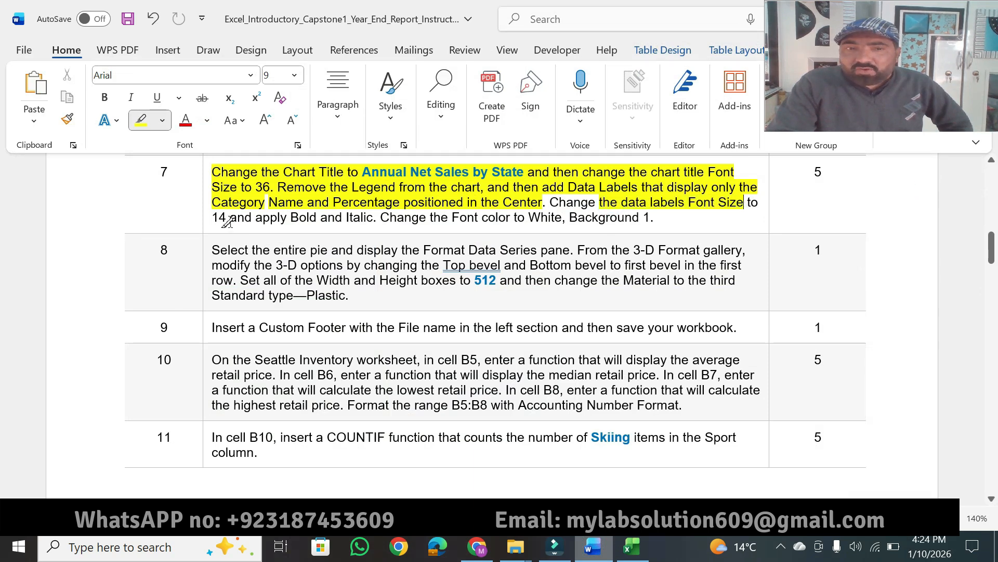
mouse_move(225, 219)
left_mouse_down()
mouse_move(208, 221)
mouse_move(373, 218)
left_mouse_up()
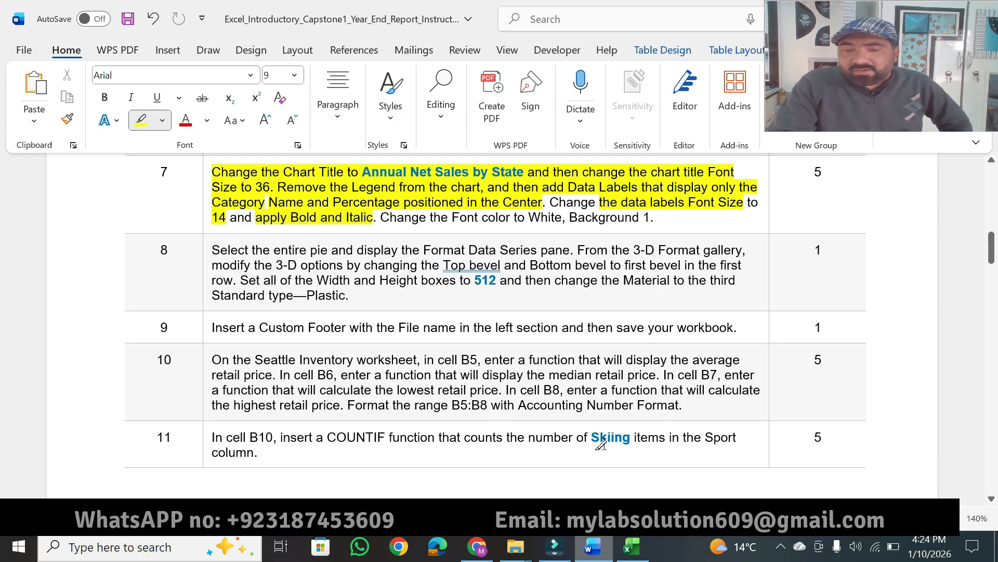
Return to Excel and format the pie chart's data labels with font size 14, Bold and Italic.
left_click(632, 546)
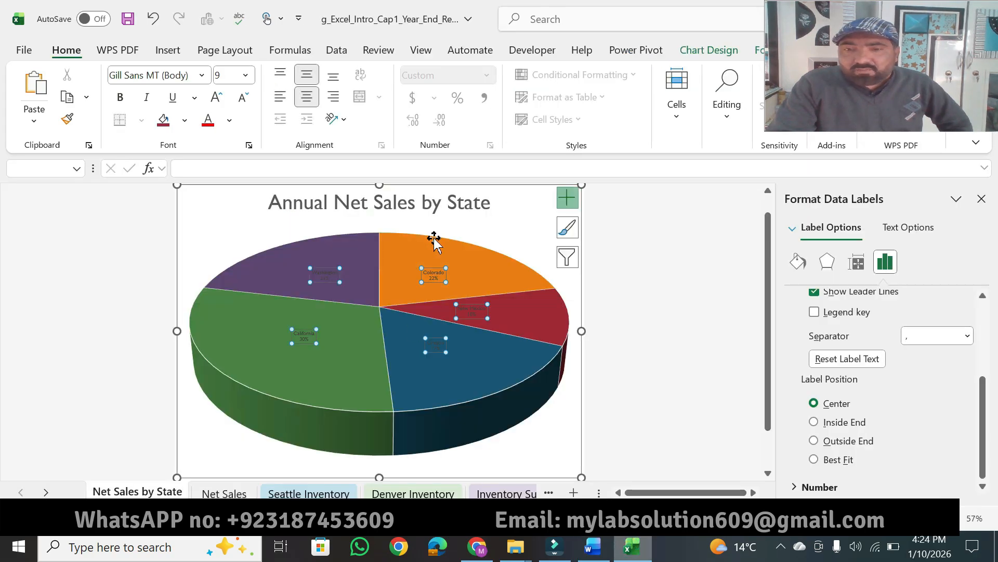
left_click(245, 76)
left_click(228, 211)
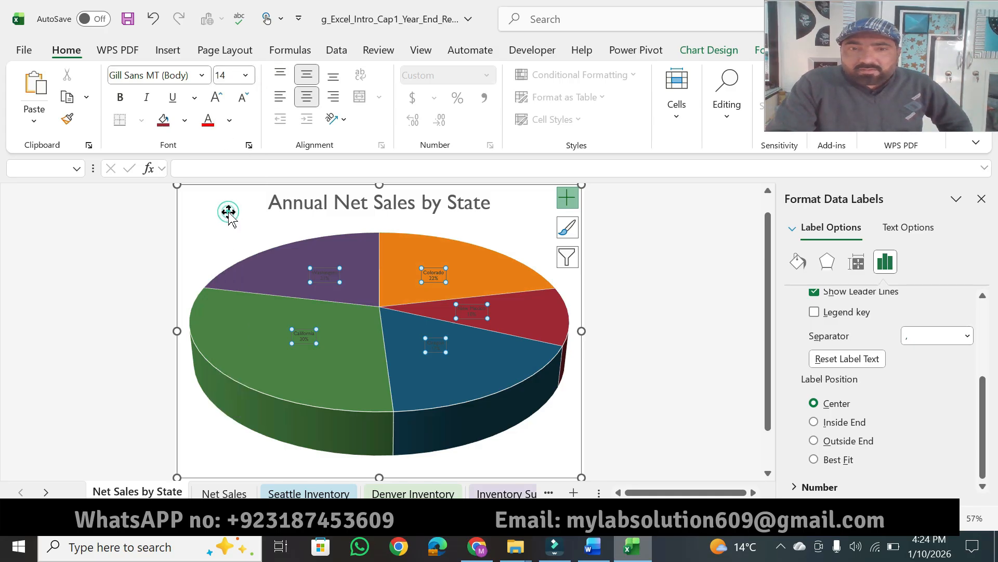
left_click(119, 98)
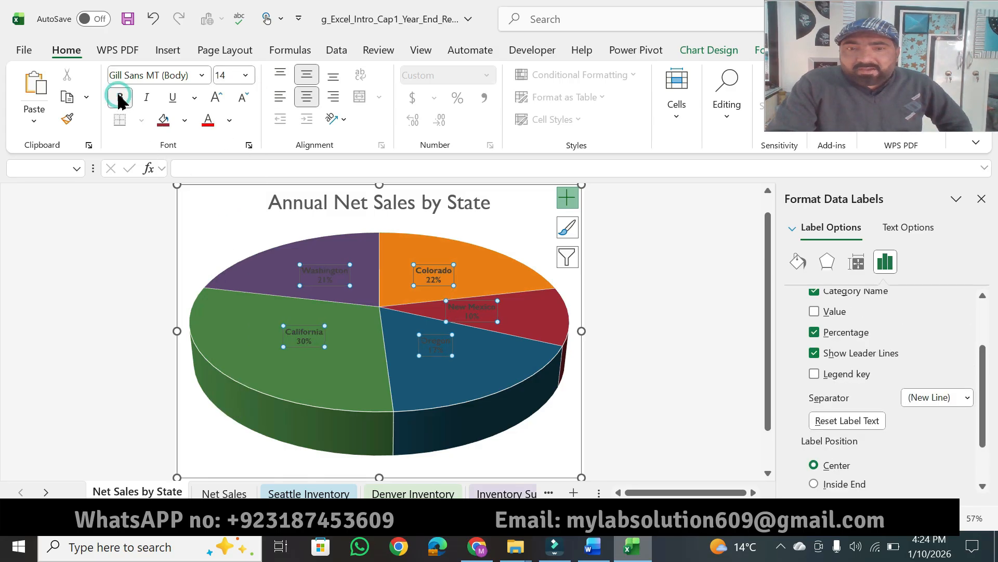
left_click(146, 98)
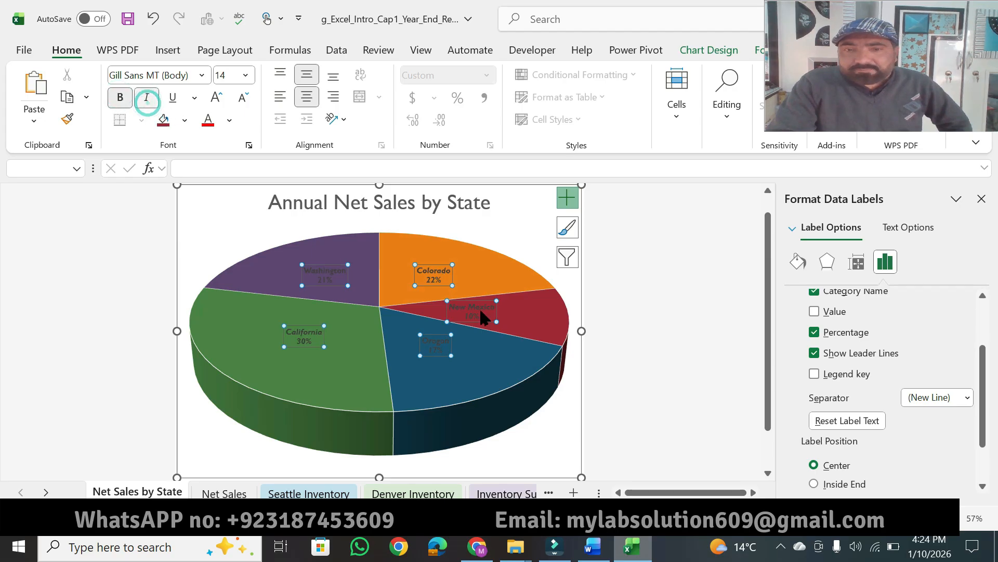
Highlight "Change the Font color to White, Background 1." in Word's step 7, and apply that font color to the Excel data labels.
left_click(592, 547)
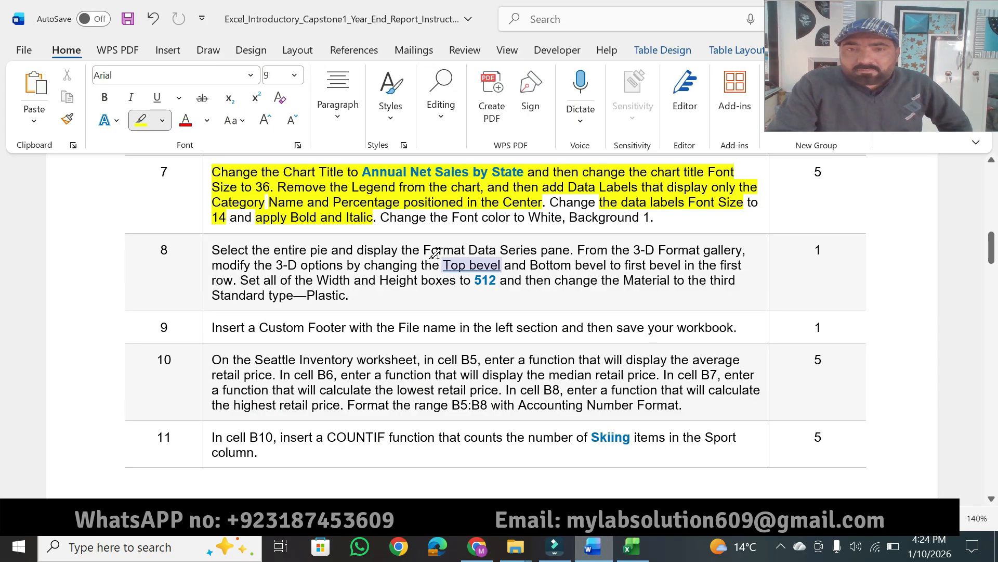
mouse_move(424, 213)
left_mouse_down()
mouse_move(572, 204)
mouse_move(654, 217)
left_mouse_up()
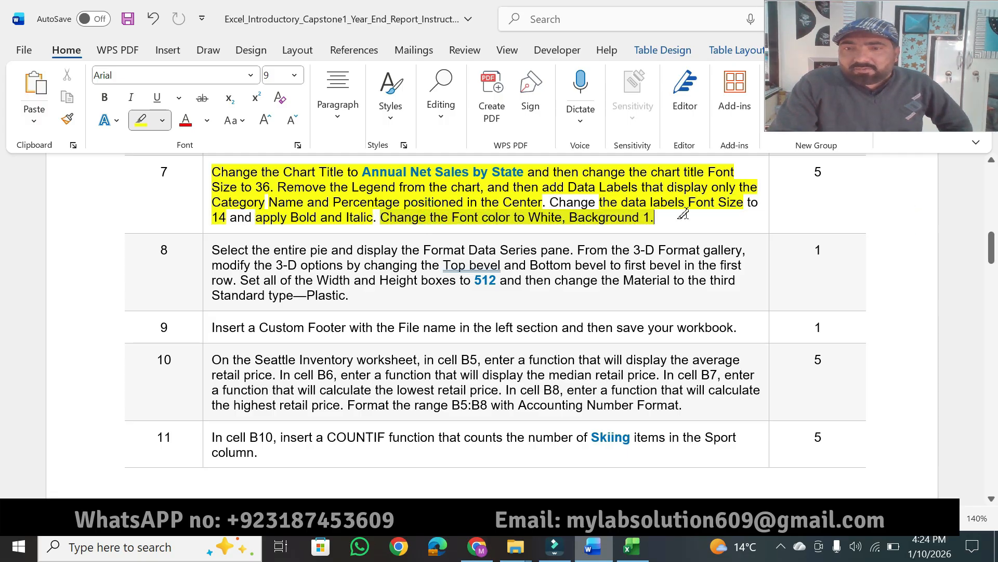
left_click(638, 556)
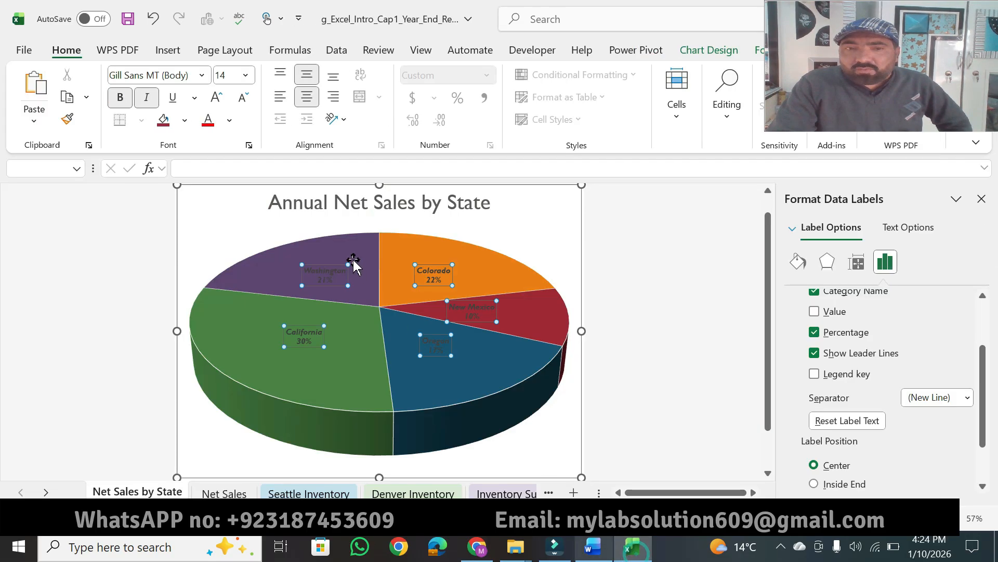
left_click(229, 121)
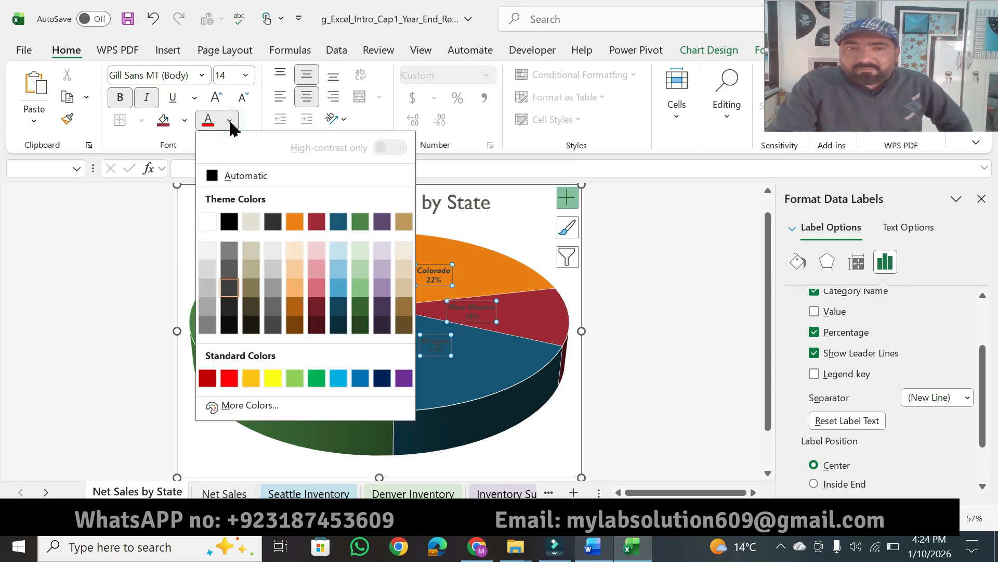
left_click(208, 221)
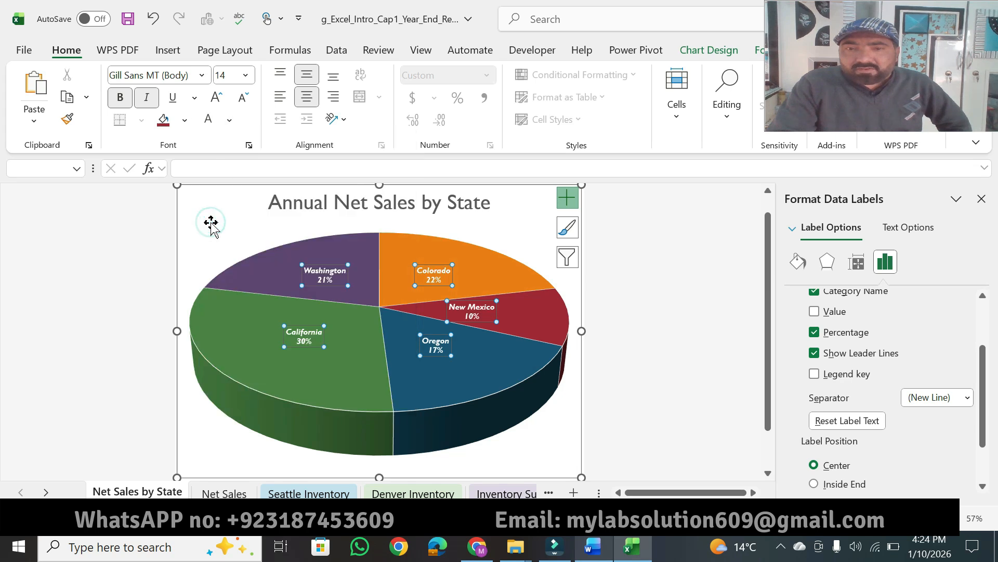
In Word, highlight step 7's point value and the text "entire pie and display the Format Data Series pane." in step 8.
left_click(586, 553)
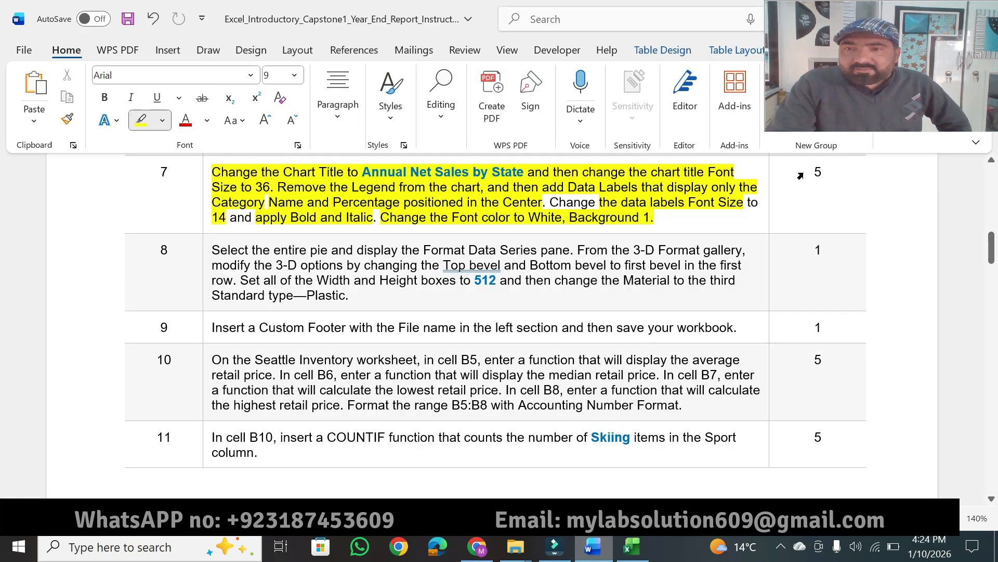
left_click_drag(827, 172, 805, 172)
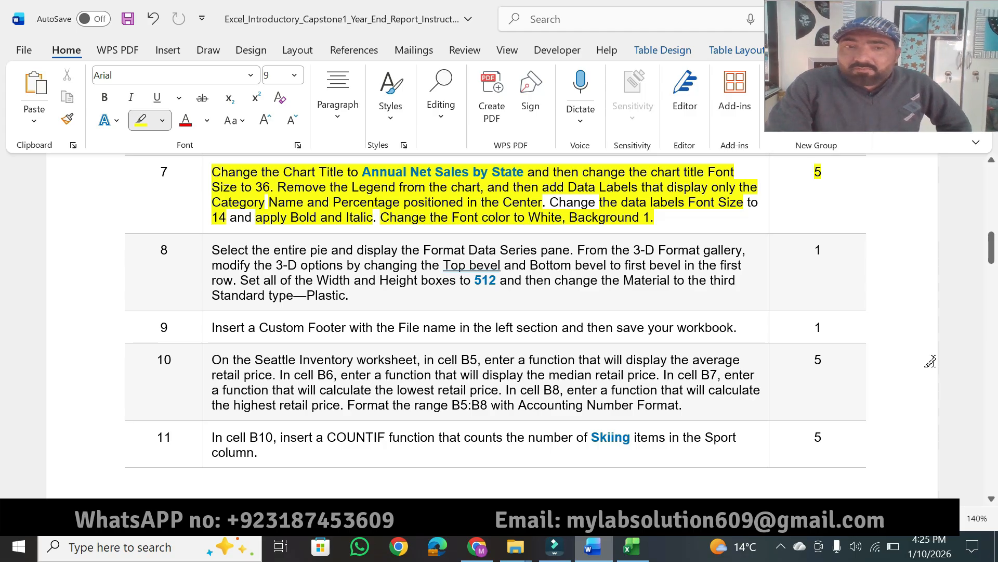
left_click(991, 500)
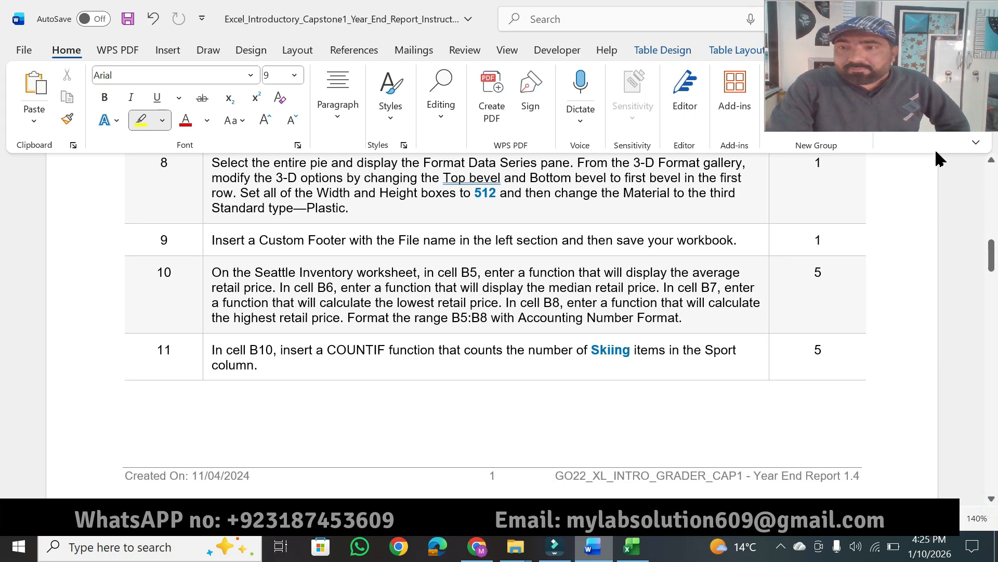
left_click(991, 163)
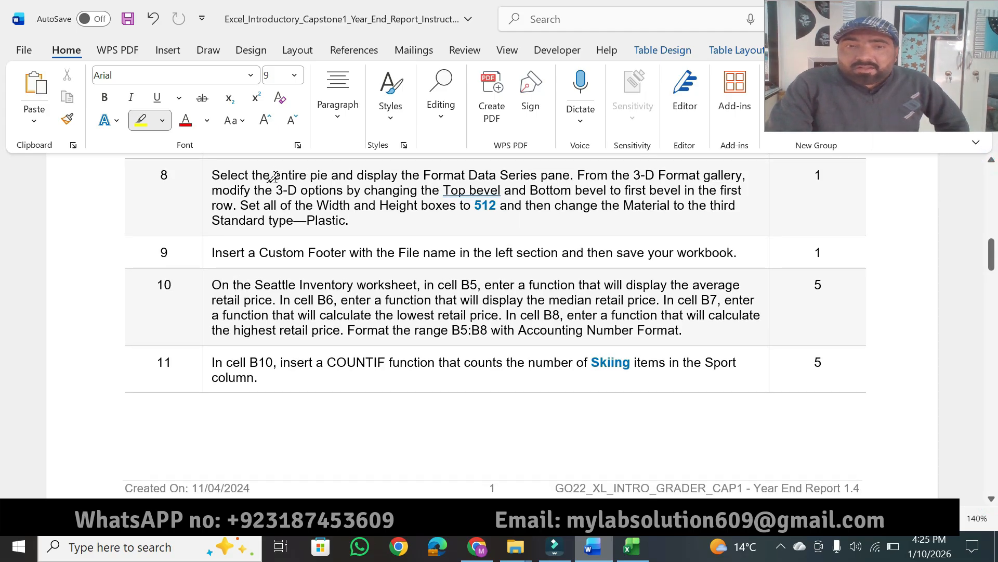
left_click_drag(274, 172, 573, 174)
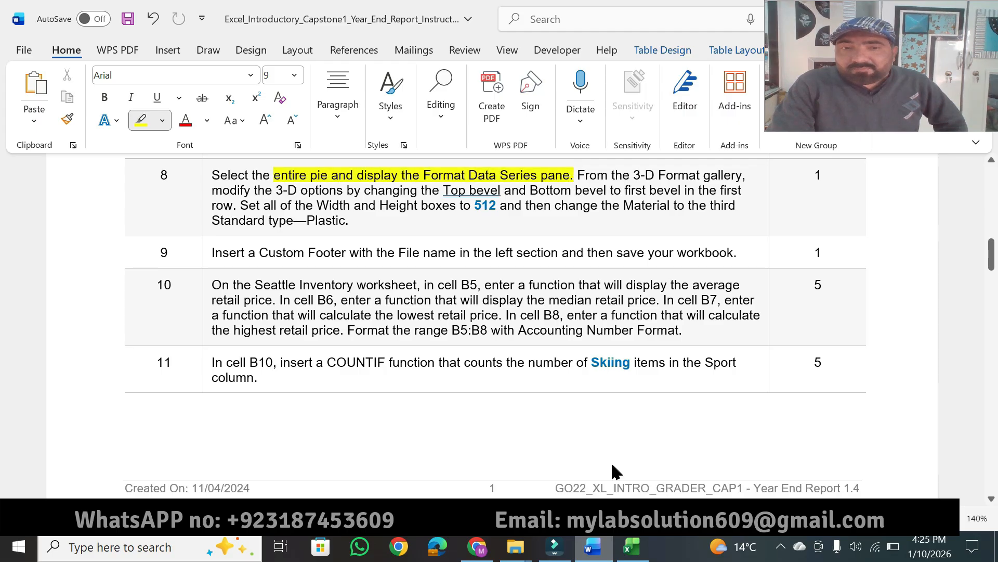
Return to Excel and select the entire pie so that its Format Data Series options are displayed.
left_click(632, 546)
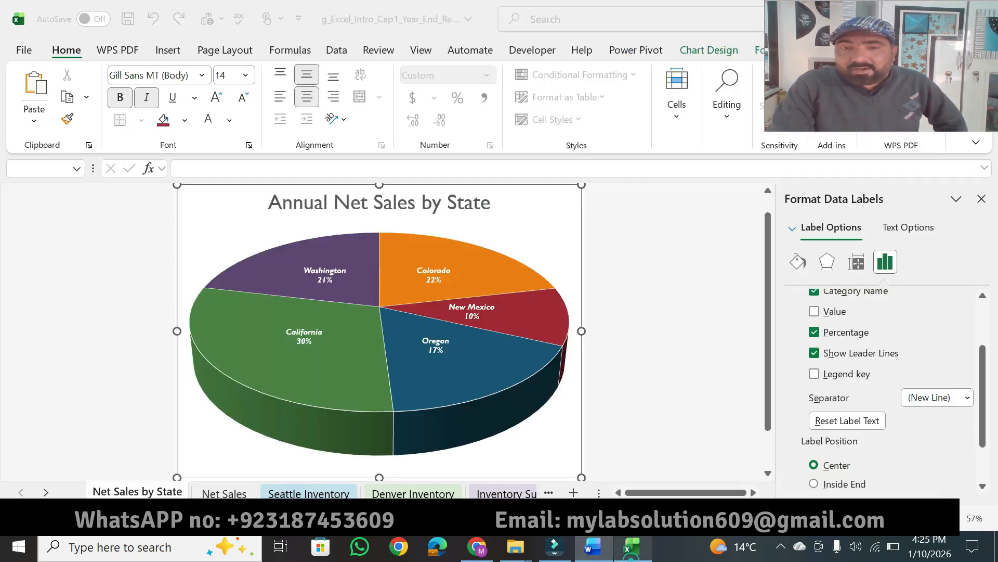
left_click(538, 205)
left_click(514, 259)
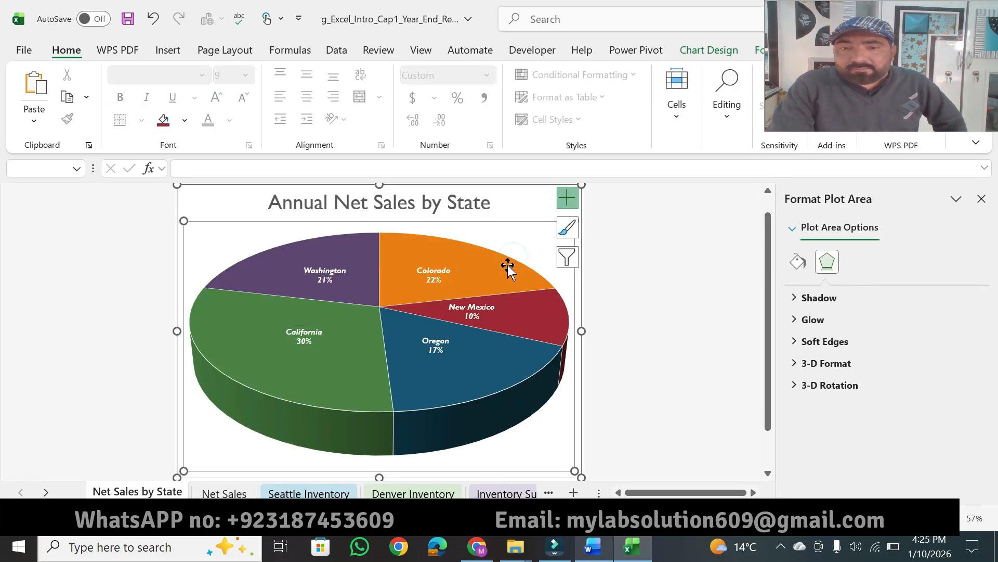
left_click(499, 269)
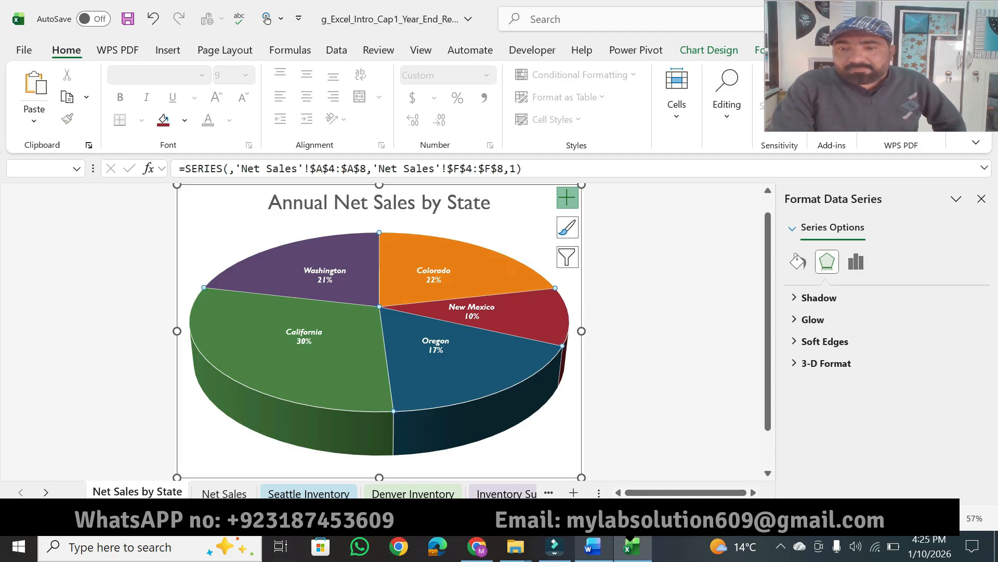
left_click(594, 547)
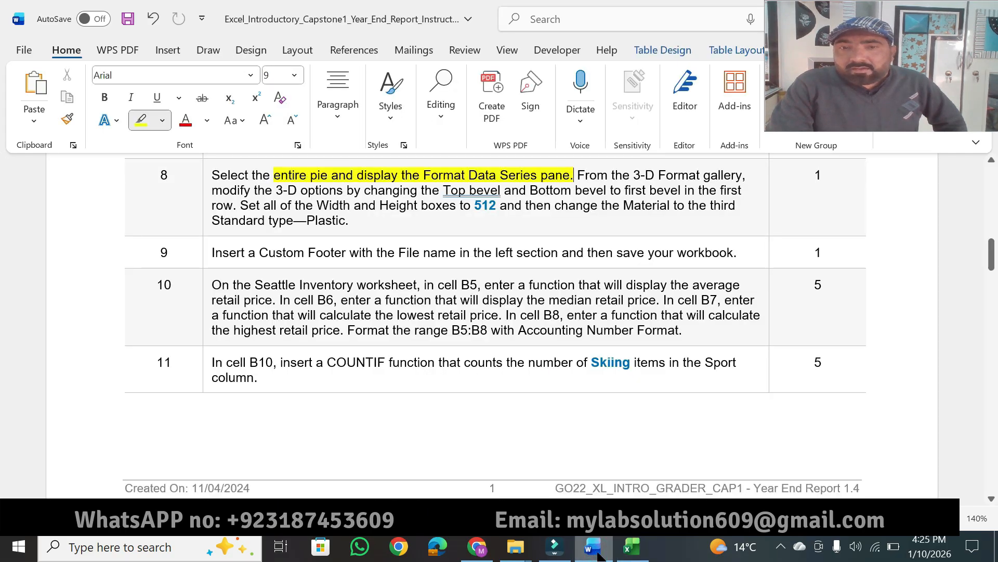
left_click(632, 547)
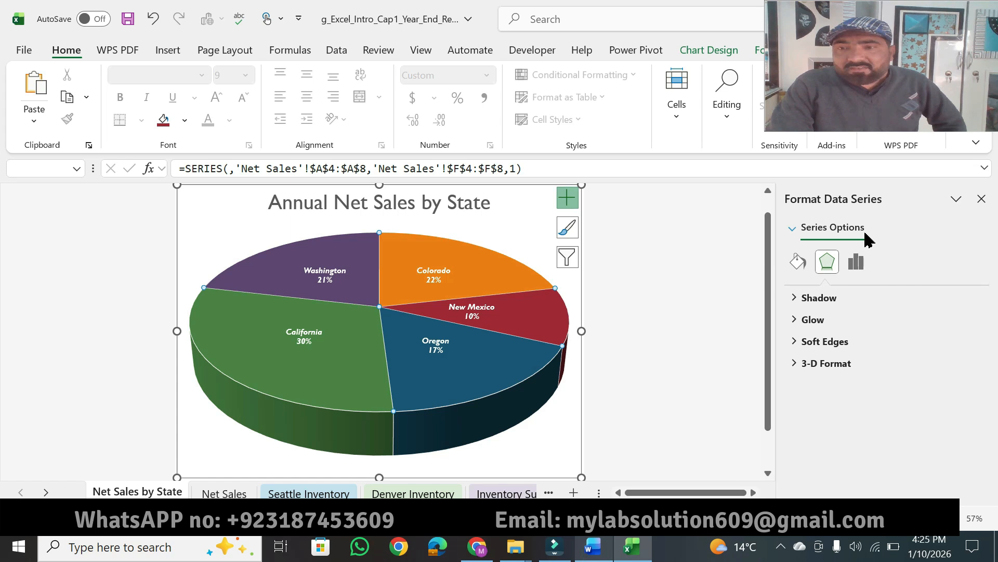
In Word's step 8, highlight "the 3-D Format gallery" and "3-D options by changing the Top bevel and Bottom bevel to first bevel".
left_click(585, 555)
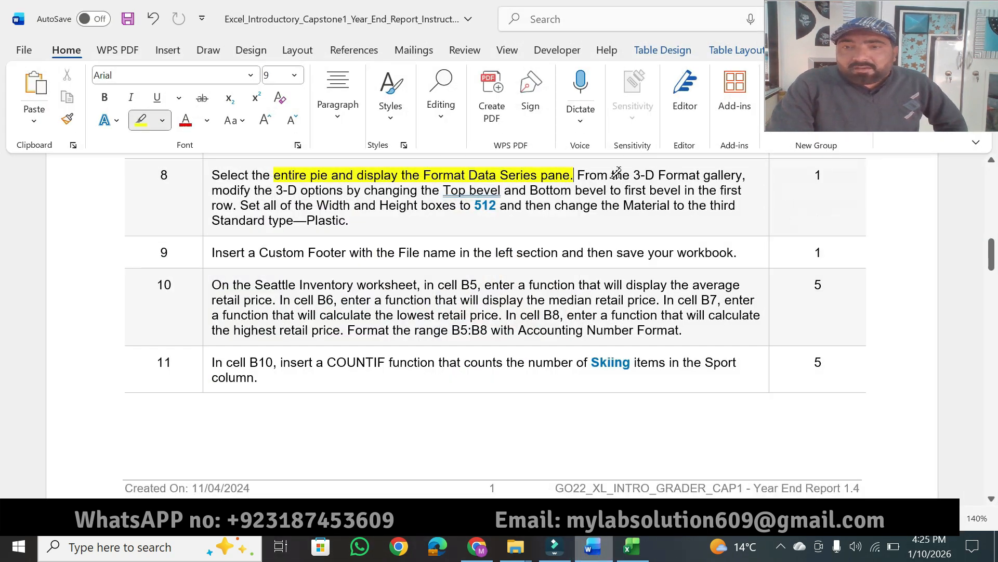
left_click_drag(612, 177, 742, 177)
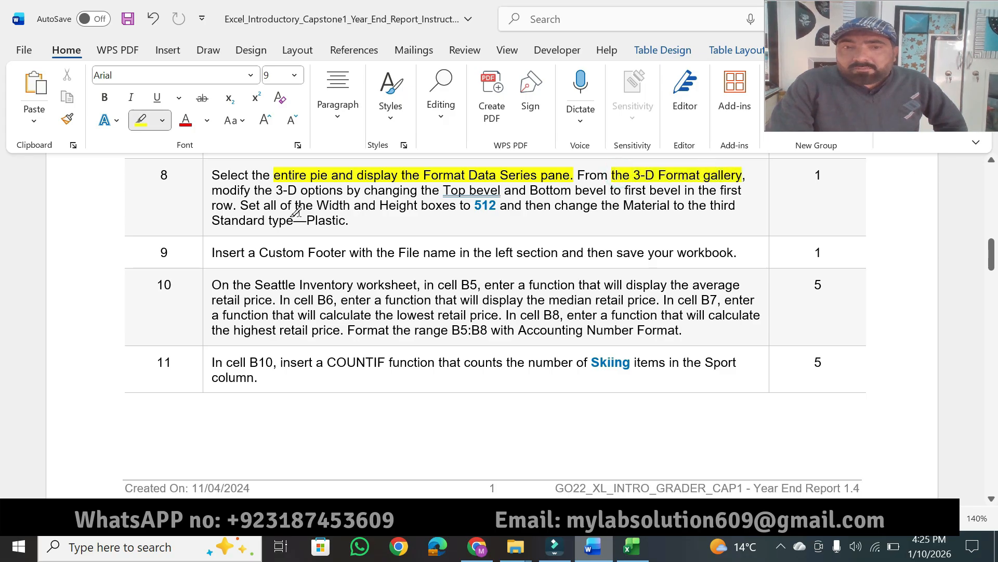
left_click_drag(276, 191, 682, 182)
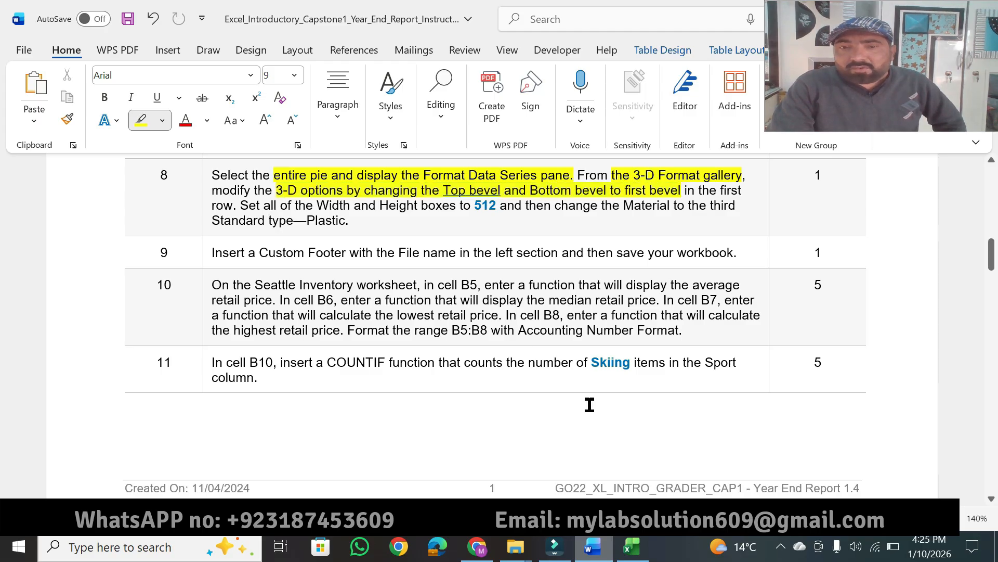
In Excel, set the pie series' 3-D Format top bevel and bottom bevel to the first bevel in the first row.
left_click(631, 546)
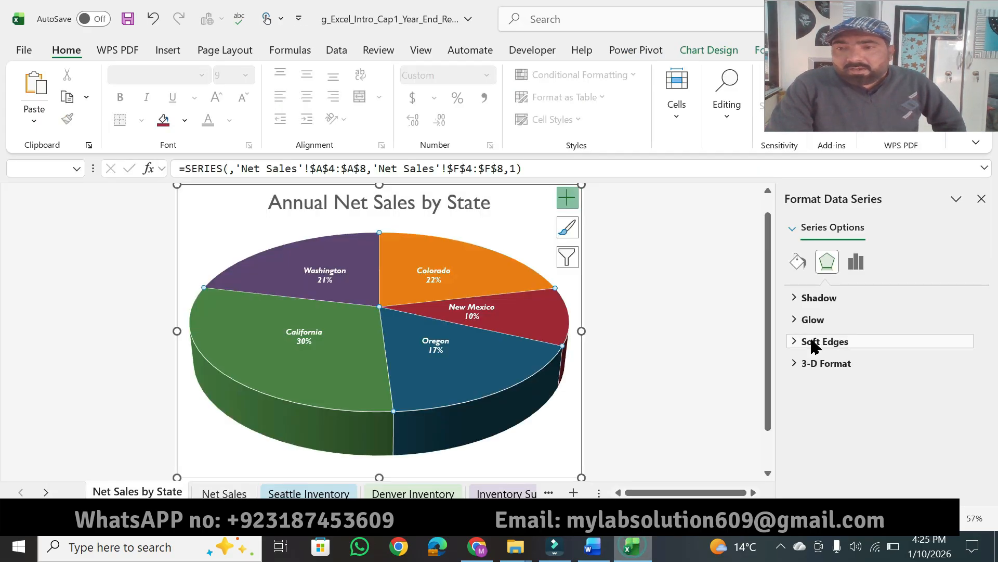
left_click(838, 364)
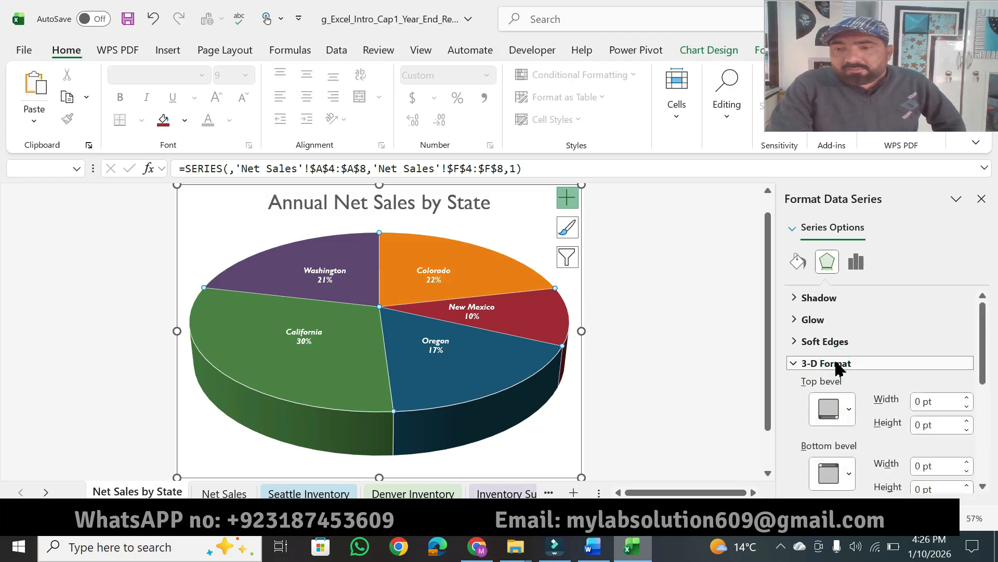
left_click(593, 547)
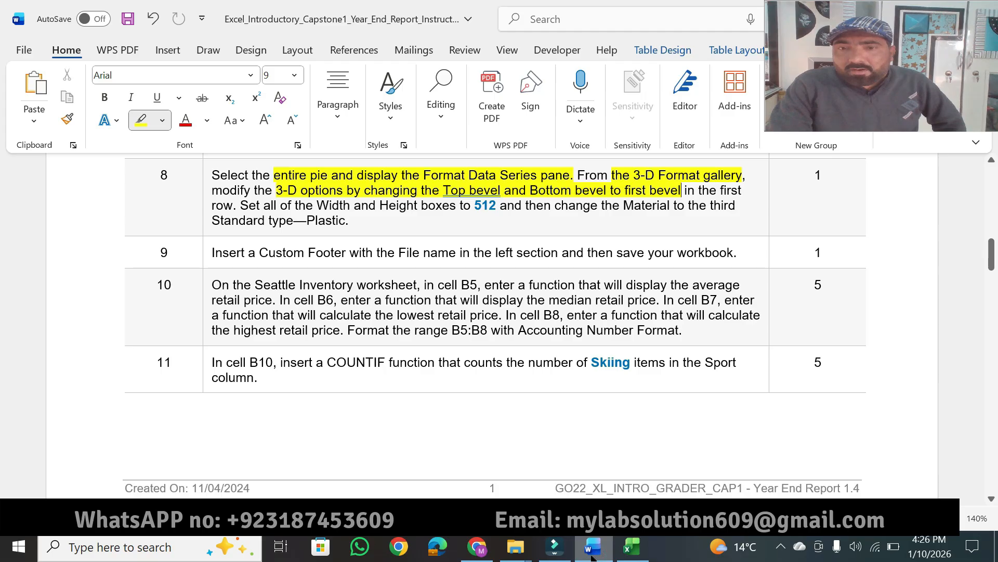
left_click(593, 558)
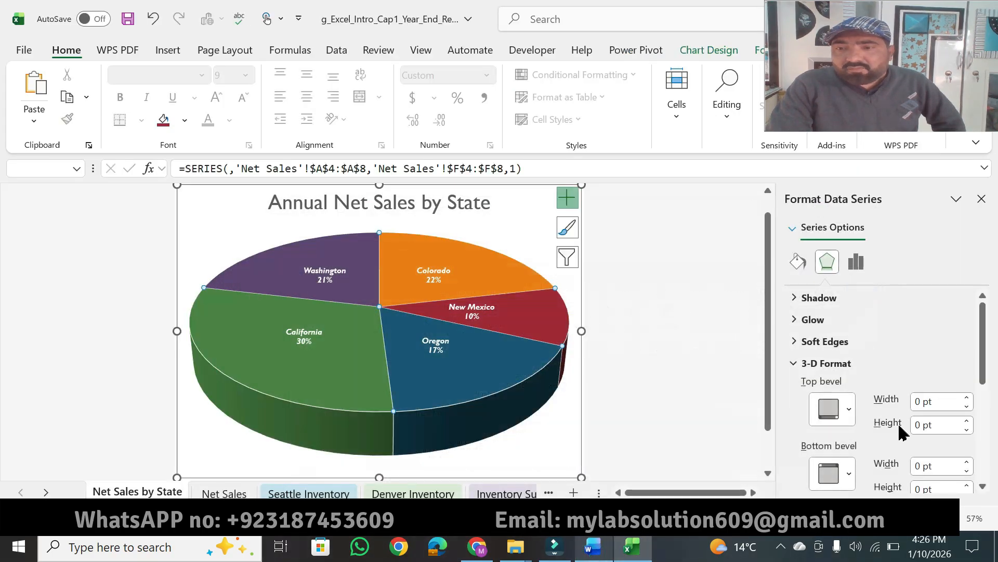
left_click(842, 410)
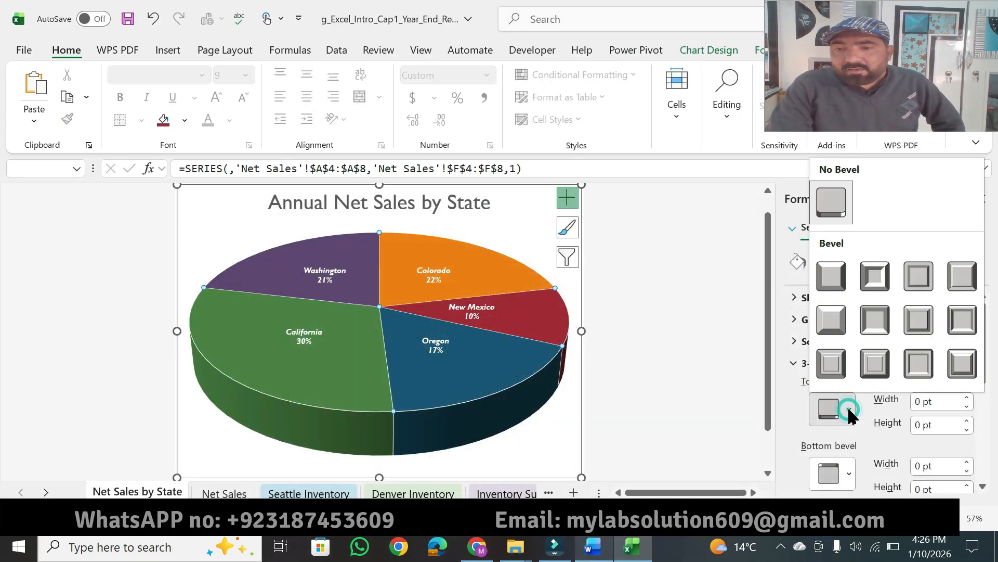
left_click(838, 286)
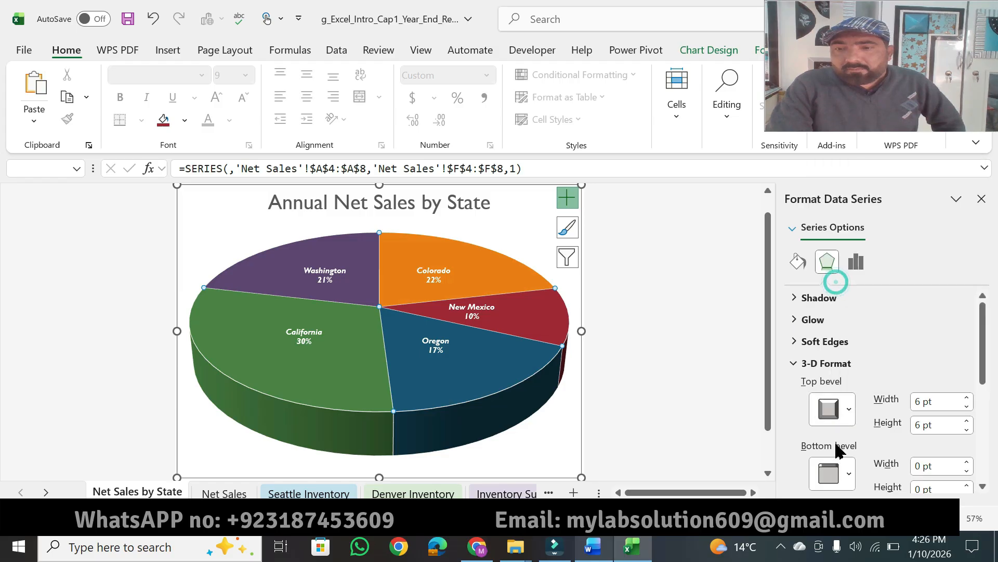
left_click(849, 474)
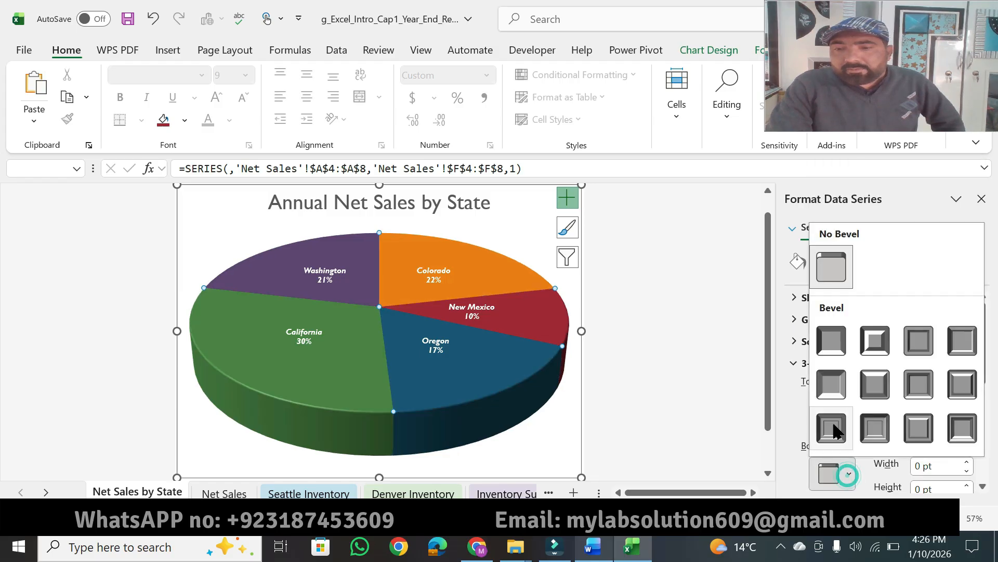
left_click(834, 342)
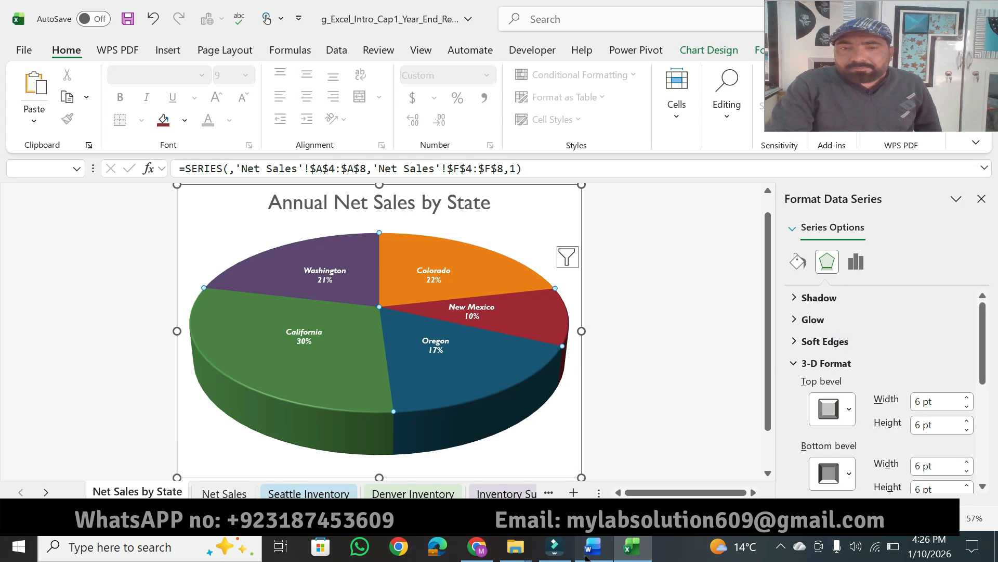
In Word's step 8, highlight "Set all of the Width and Height boxes to 512 and then change the Material".
left_click(587, 552)
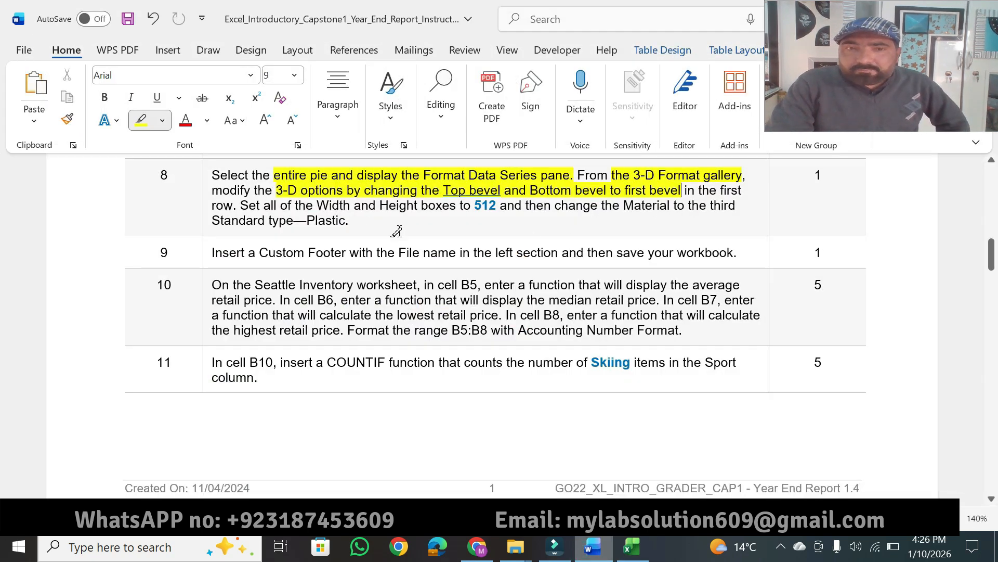
mouse_move(246, 205)
left_mouse_down()
mouse_move(375, 195)
mouse_move(435, 207)
mouse_move(670, 206)
left_mouse_up()
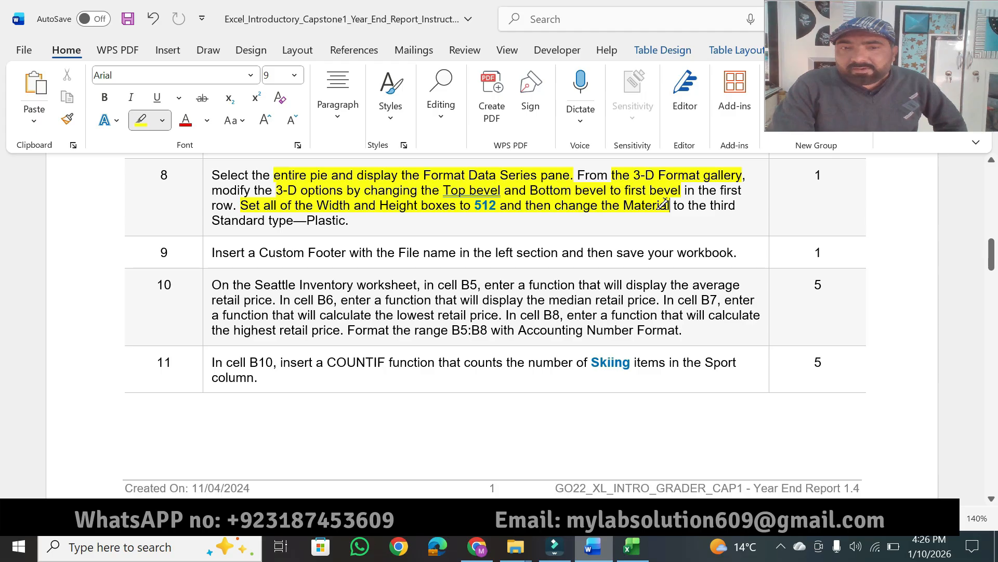
left_click(634, 547)
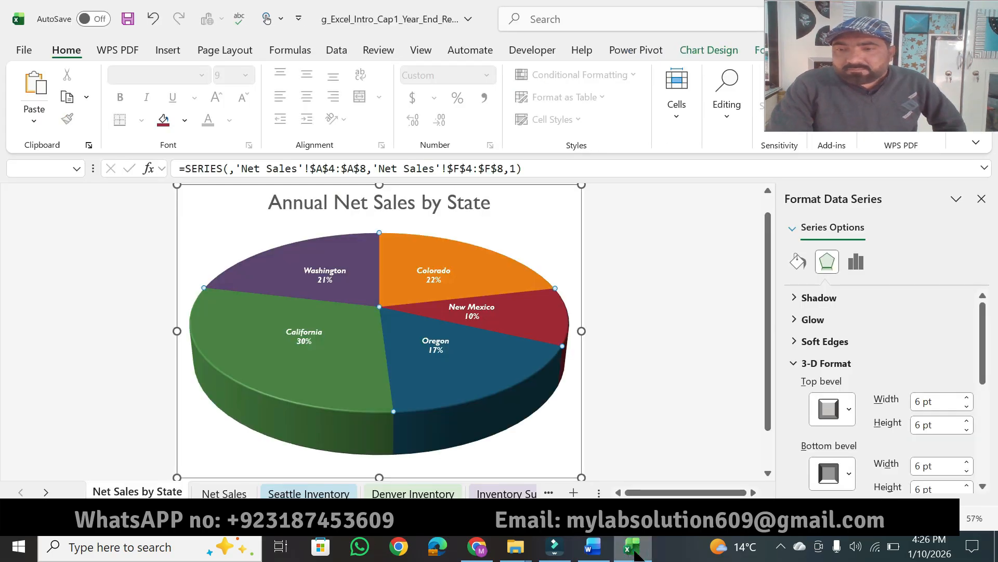
left_click(635, 553)
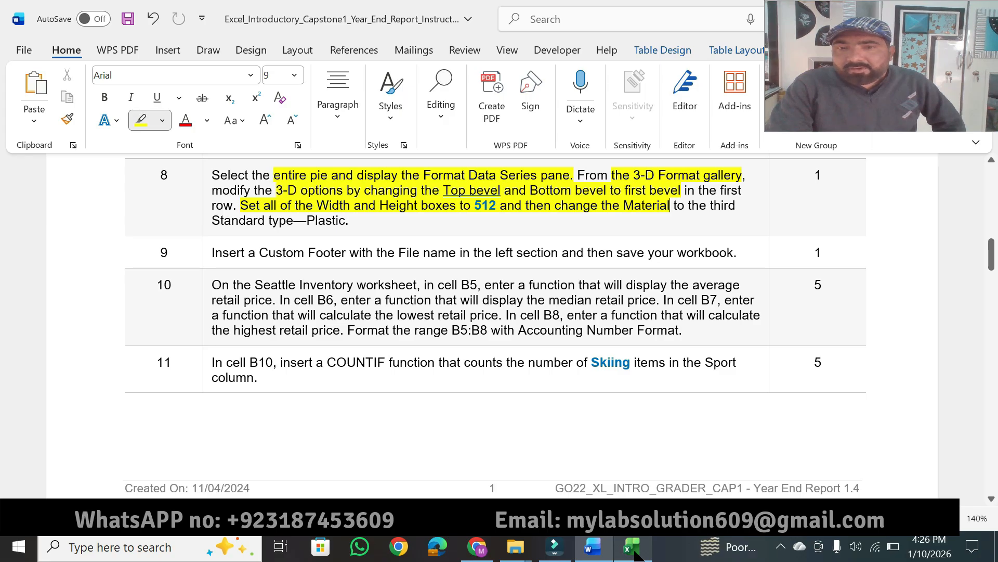
In Excel, set the pie series' top bevel and bottom bevel widths and heights all to 512 pt.
left_click(635, 553)
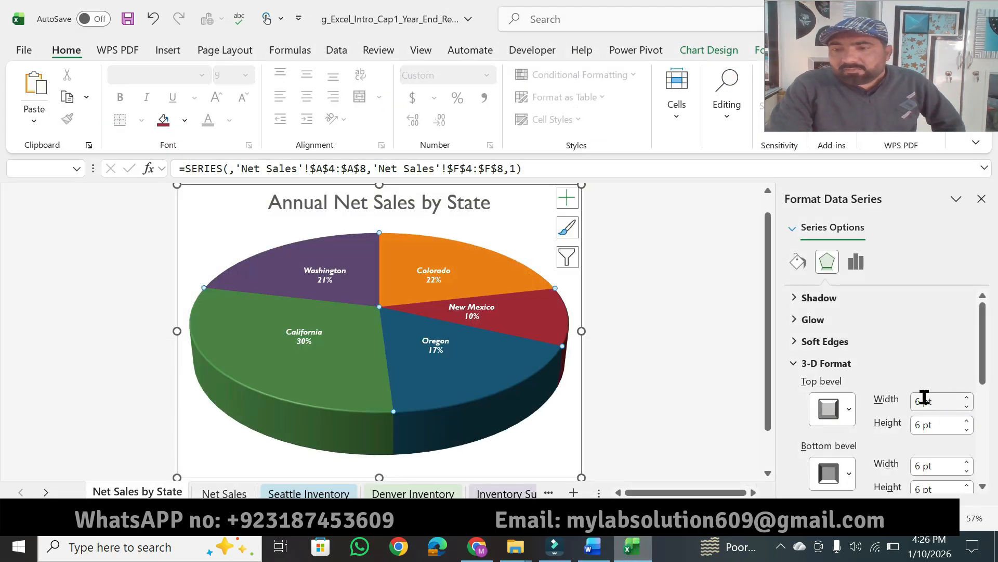
triple_click(935, 402)
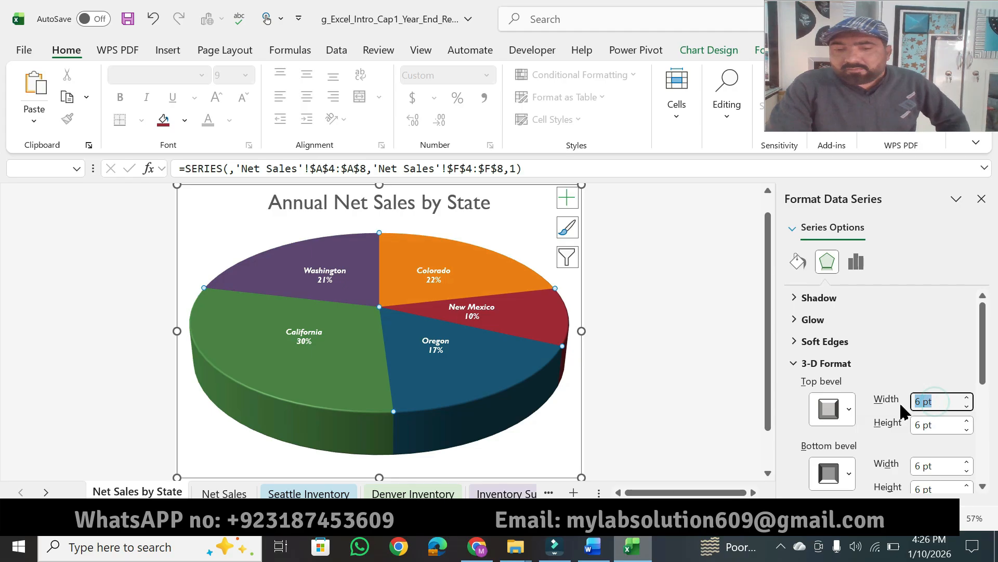
type("512")
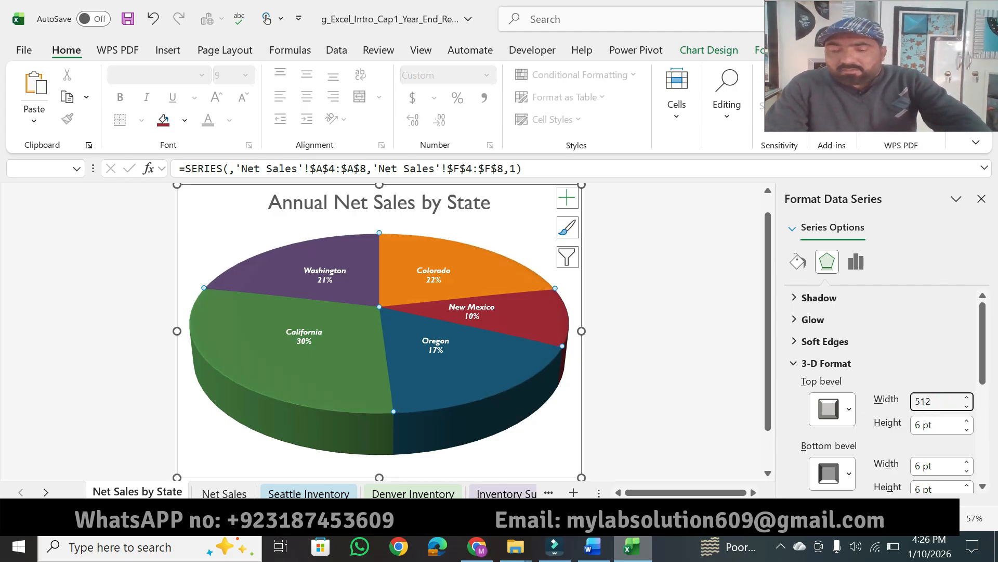
triple_click(940, 425)
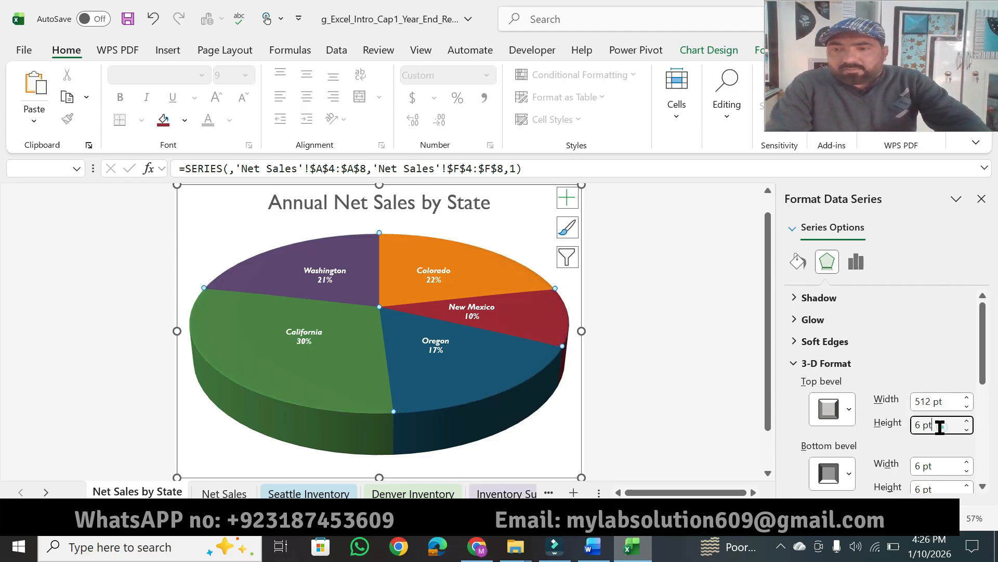
type("512")
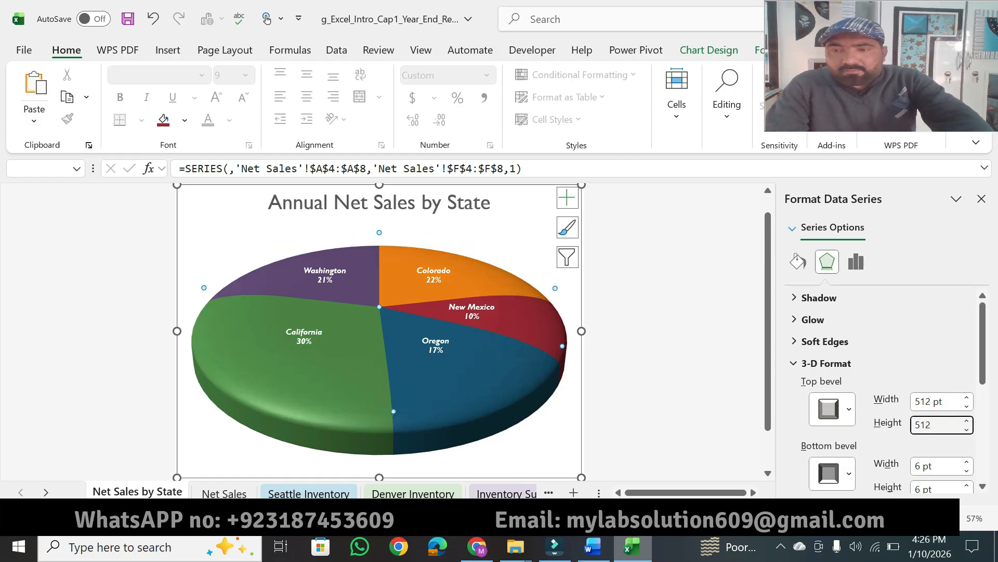
triple_click(940, 466)
type("512")
key("Return")
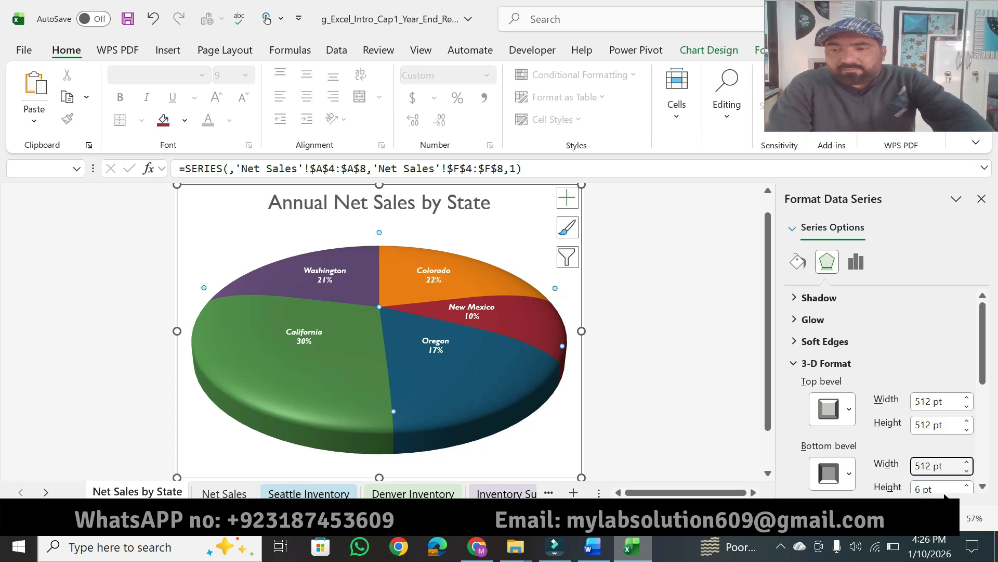
triple_click(936, 488)
type("5")
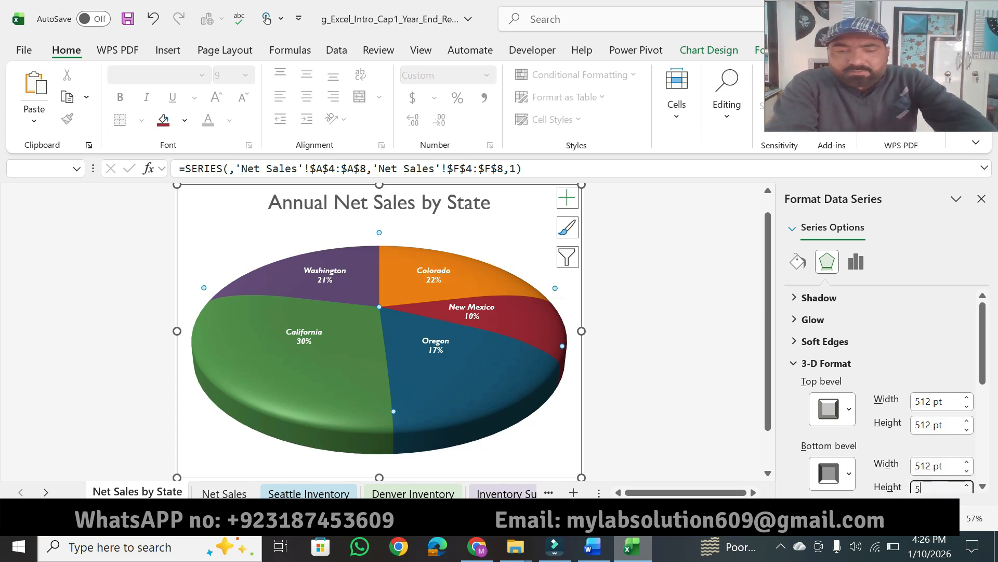
type("12")
key("Return")
Highlight "Standard type—Plastic." in Word's step 8, and in Excel change the pie series' material to the standard Plastic type.
left_click(592, 546)
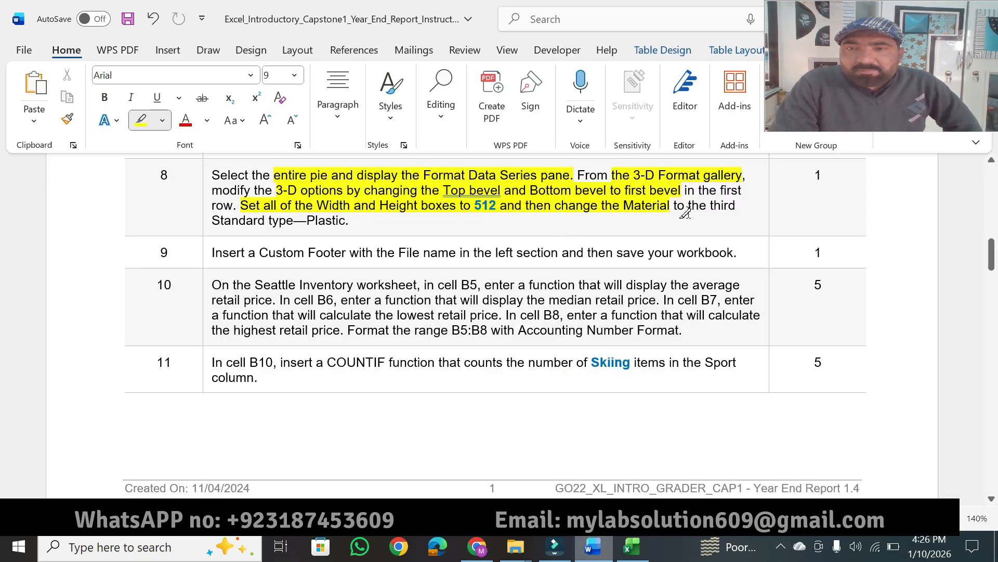
left_click_drag(244, 224, 353, 224)
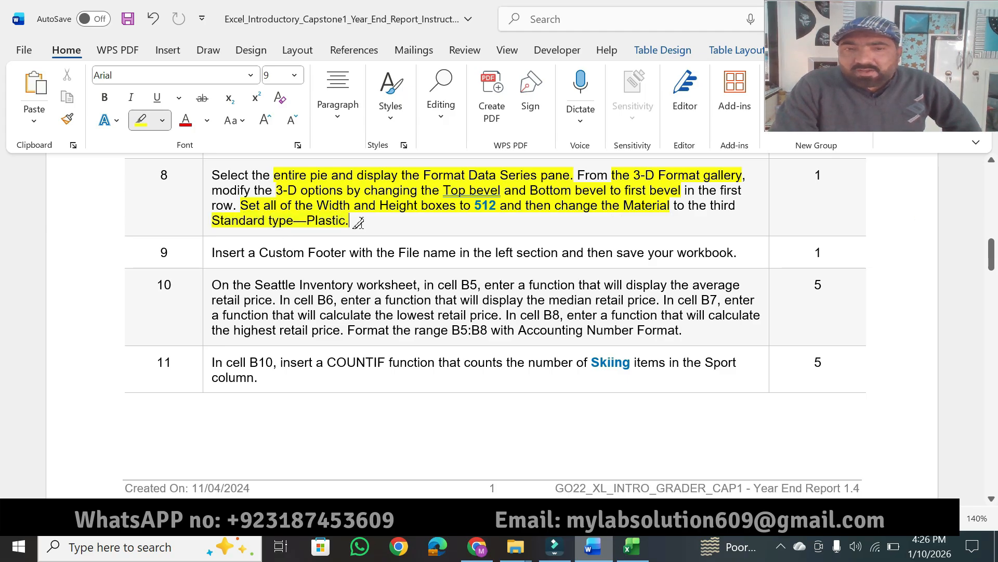
left_click(629, 547)
left_click_drag(986, 378, 993, 463)
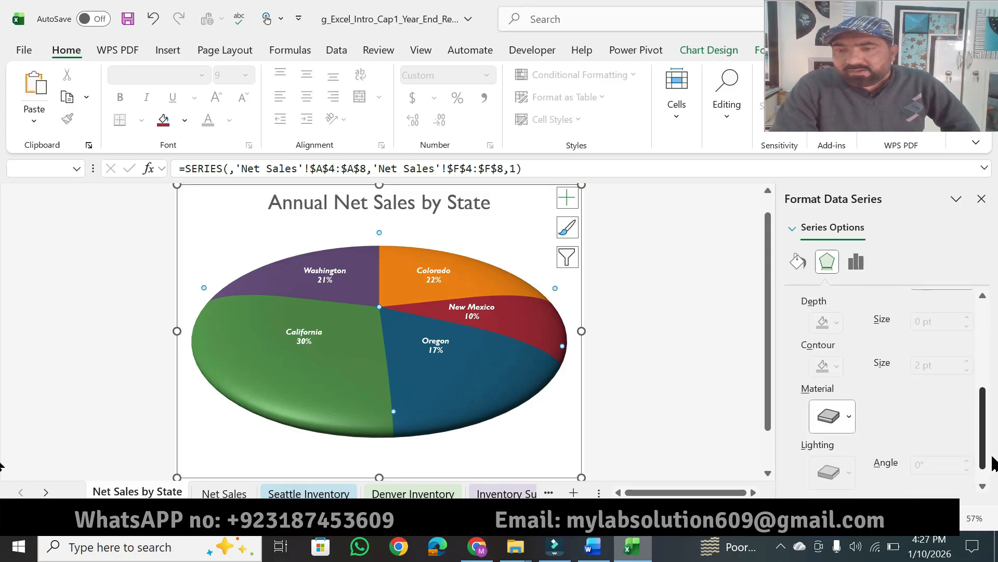
left_click(849, 414)
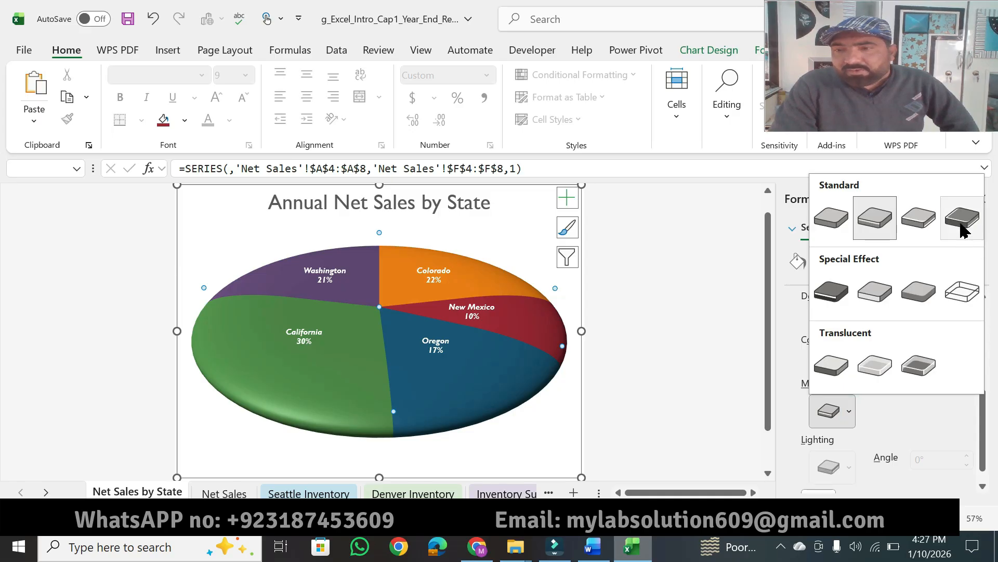
left_click(919, 218)
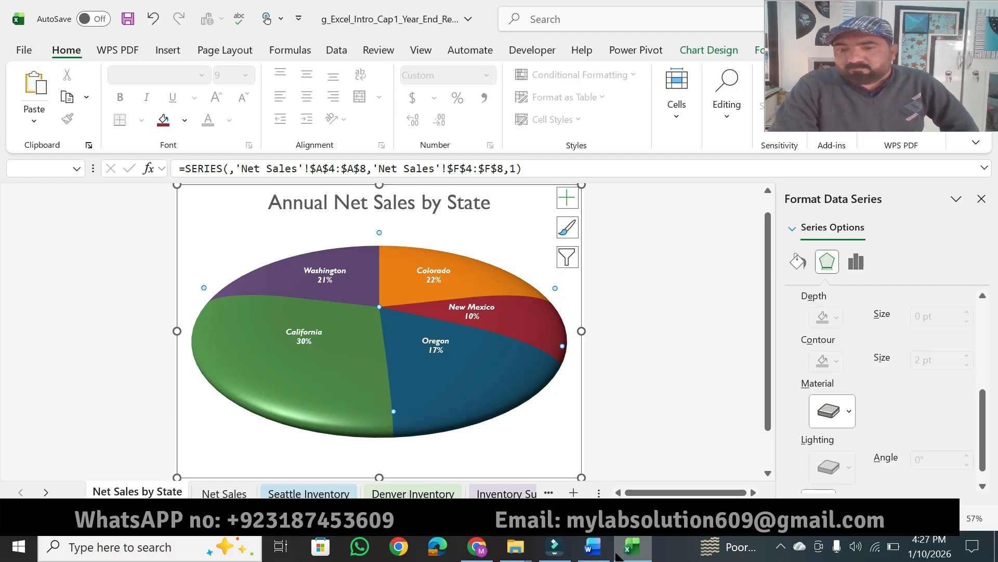
In Word, highlight step 8's point value and "Custom Footer with the File name in the left section and then save your workbook" in step 9.
left_click(593, 548)
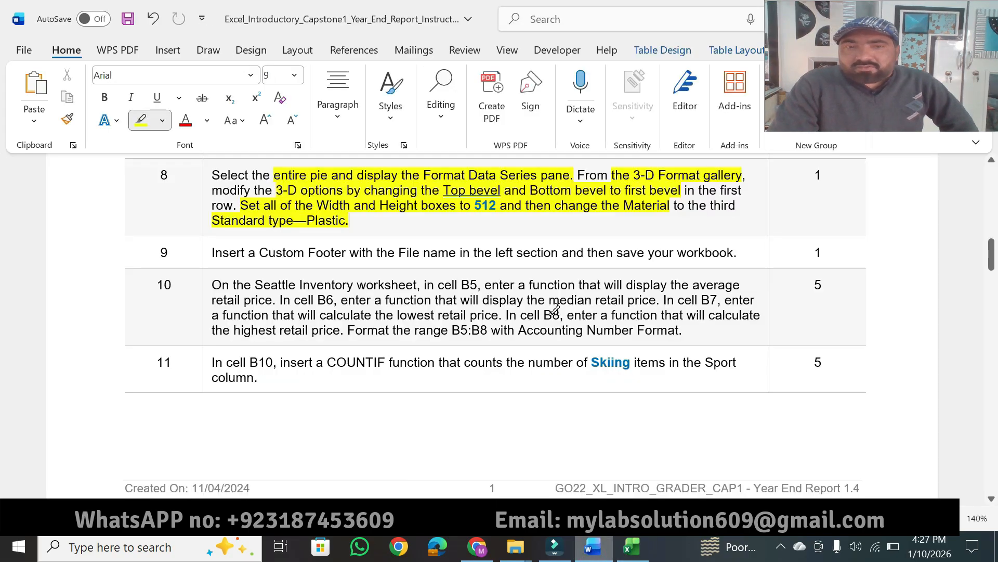
left_click_drag(822, 174, 813, 175)
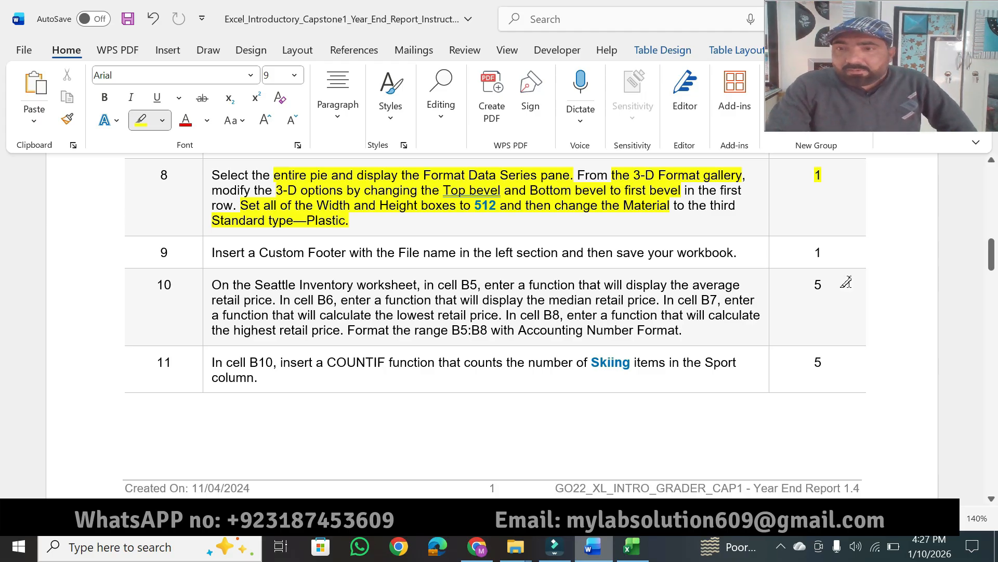
left_click(991, 499)
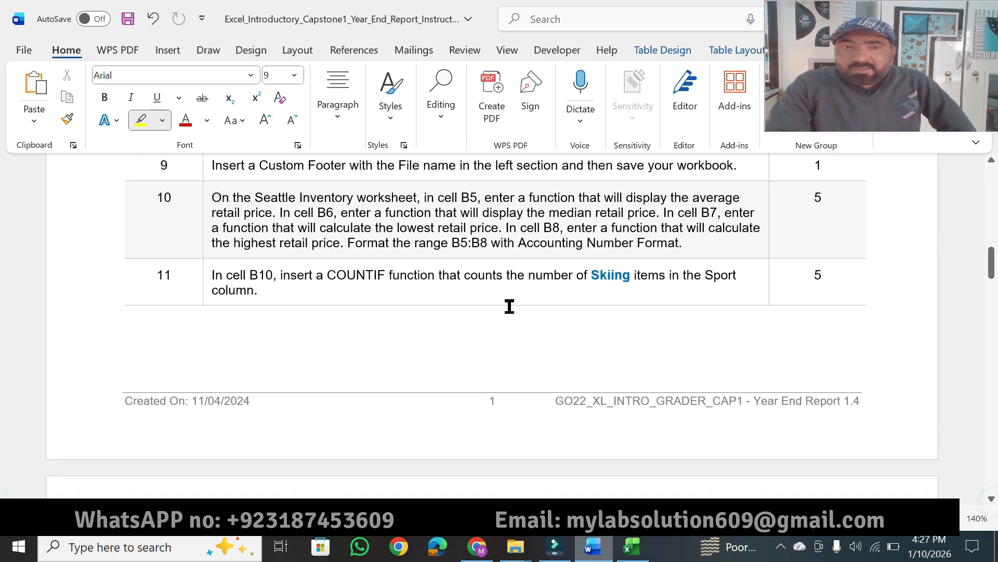
left_click_drag(259, 165, 710, 164)
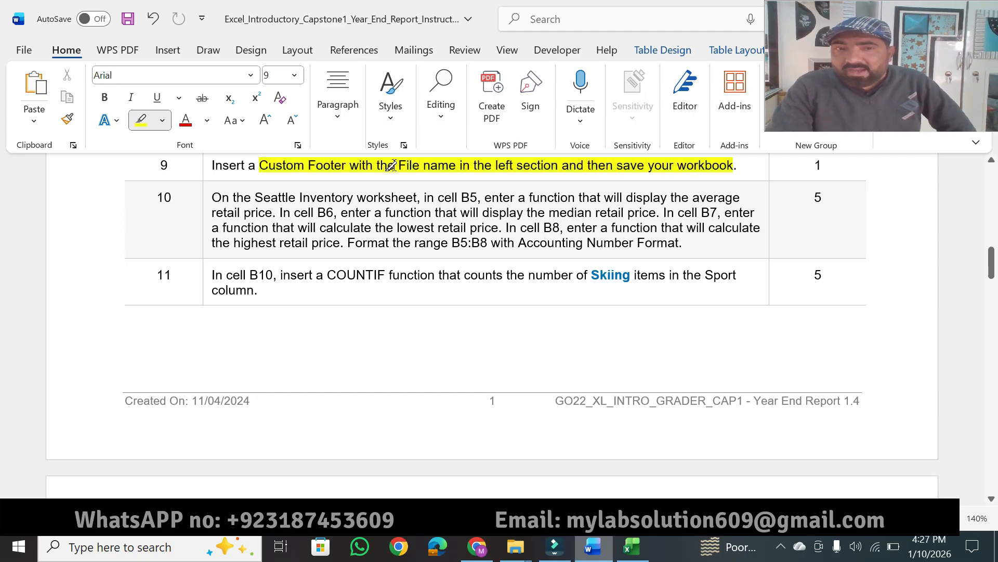
In Excel, add a custom footer to the Net Sales by State chart sheet with the file name in the left section.
left_click(632, 546)
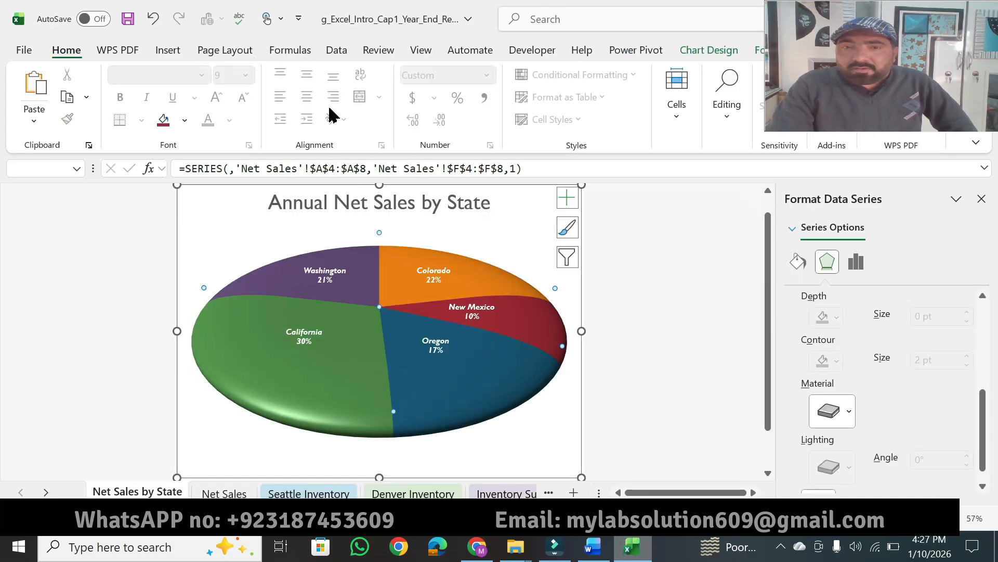
left_click(646, 304)
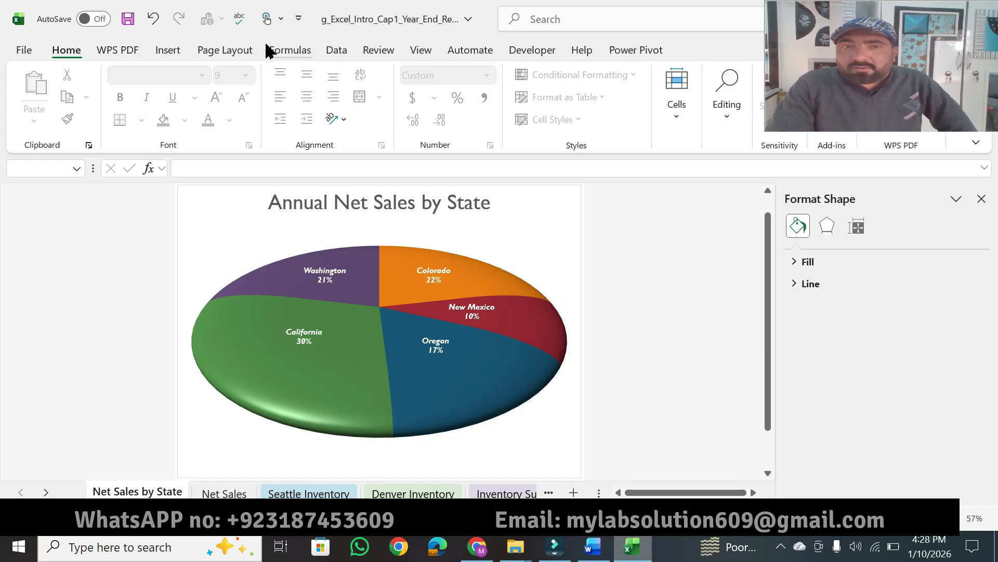
left_click(229, 50)
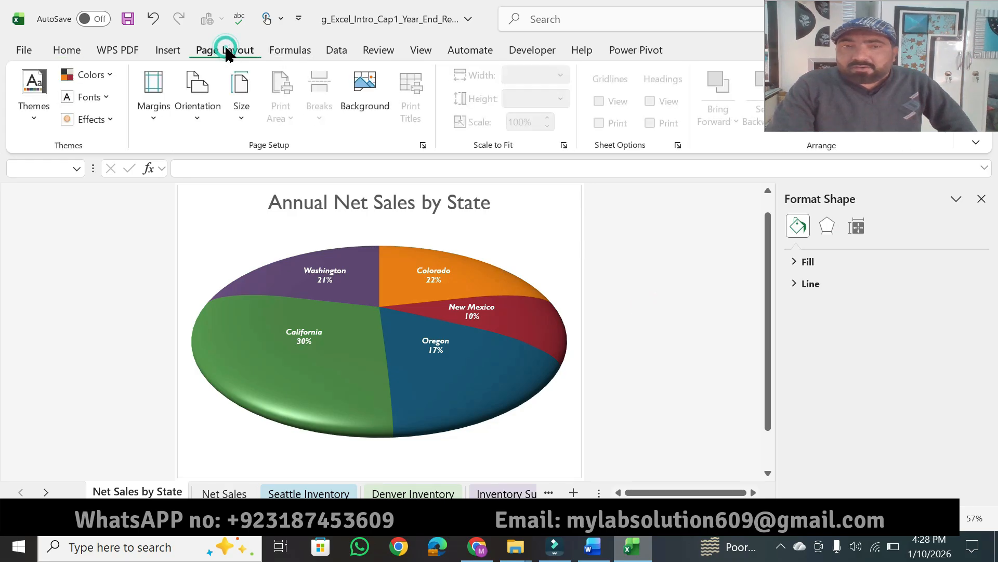
left_click(423, 145)
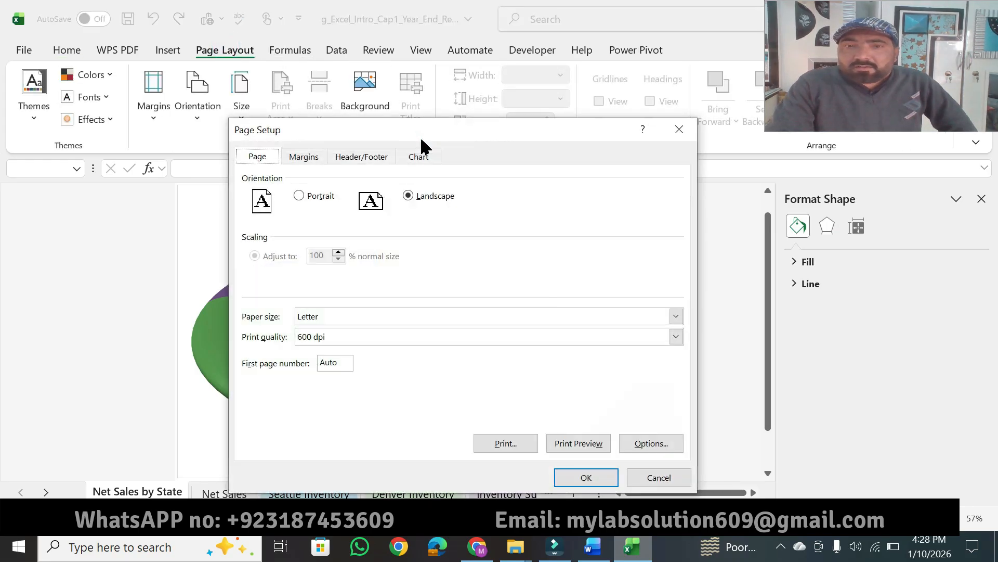
left_click(376, 159)
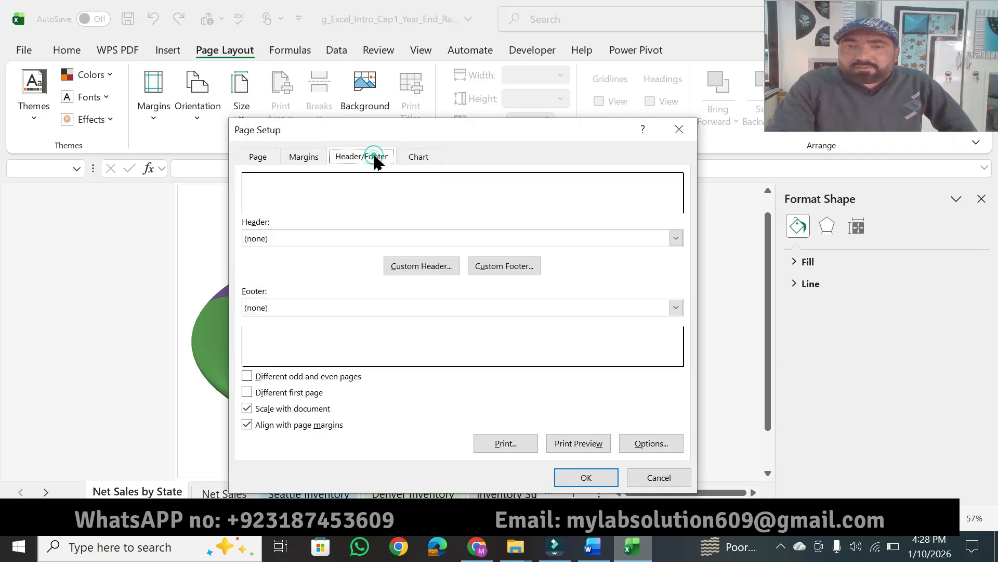
left_click(489, 267)
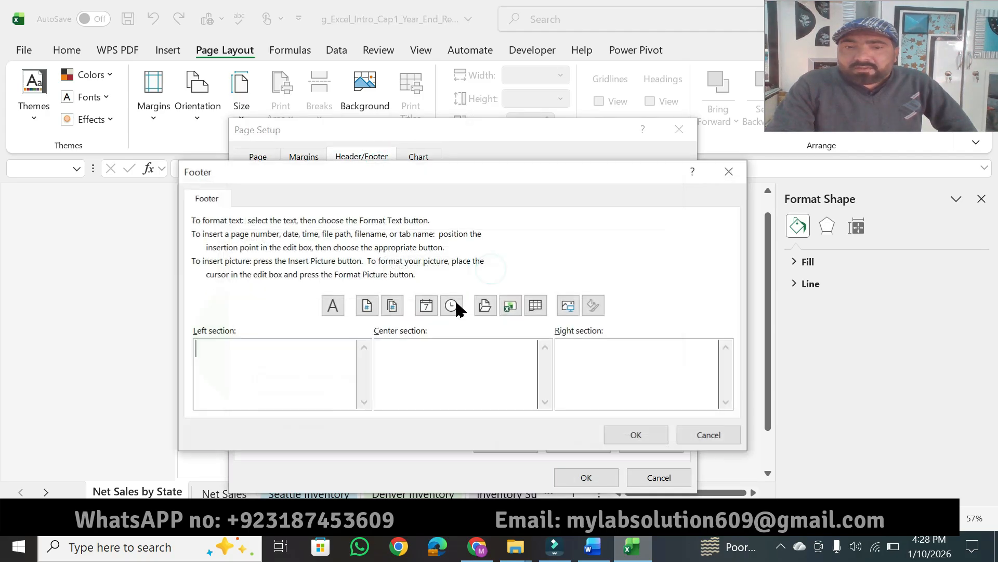
left_click(592, 546)
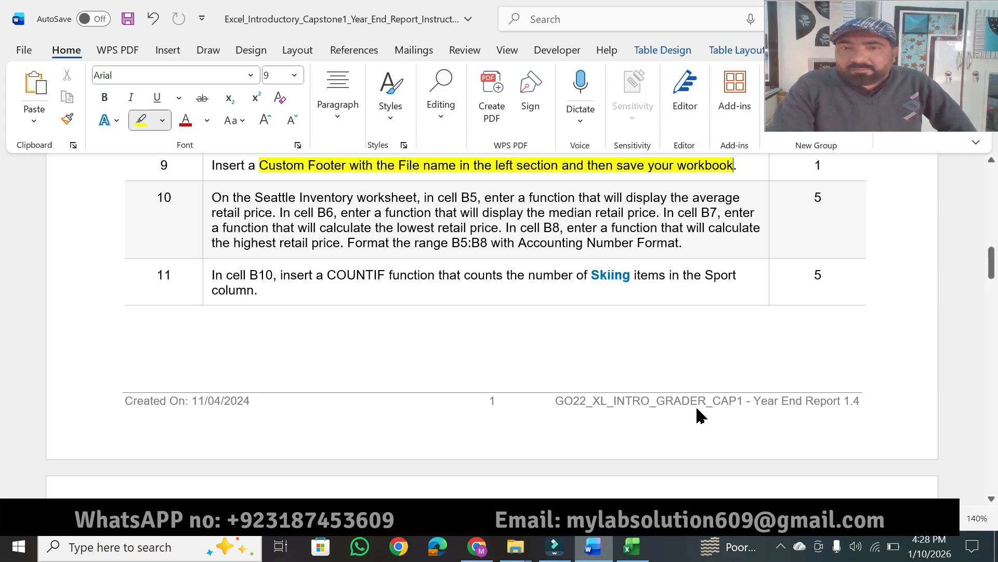
left_click(633, 546)
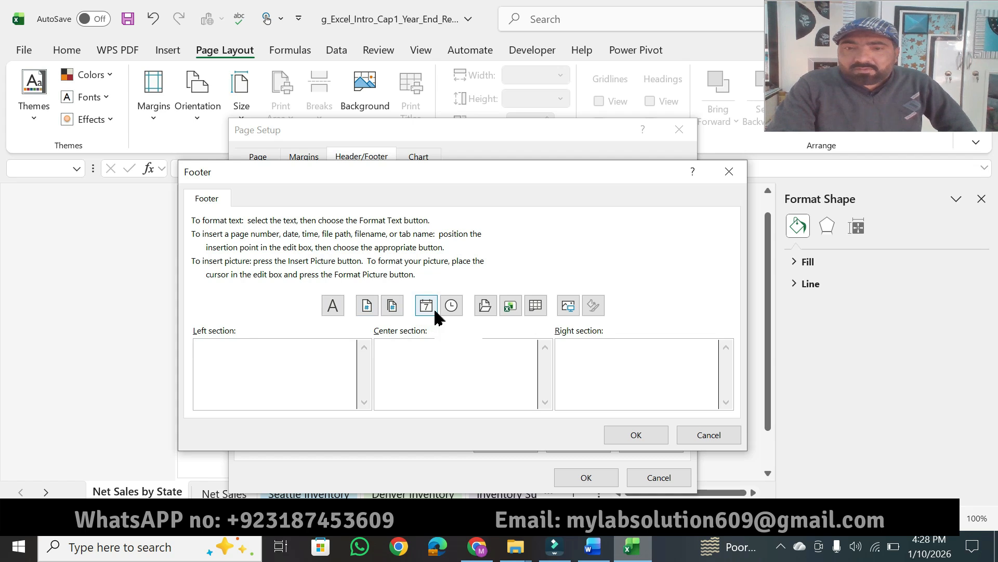
left_click(511, 308)
left_click(620, 436)
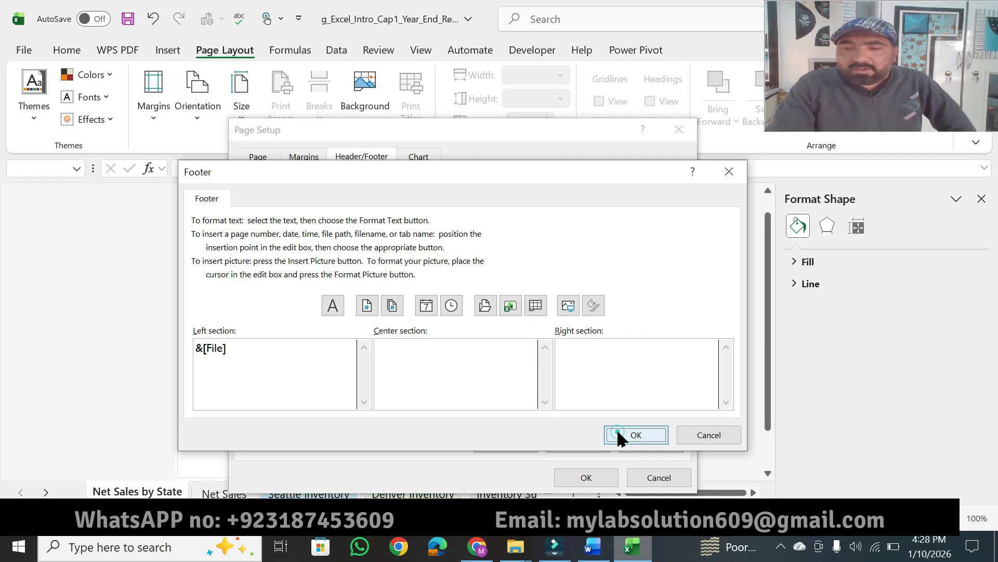
left_click(597, 476)
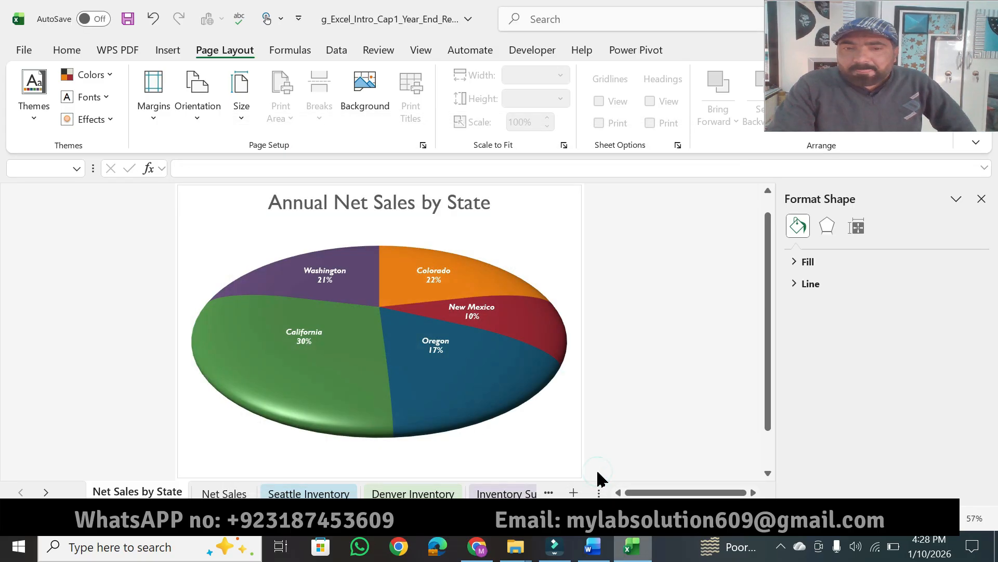
In Word, highlight step 9's point value and the texts "Seattle Inventory worksheet" and "cell B5," in step 10.
left_click(600, 556)
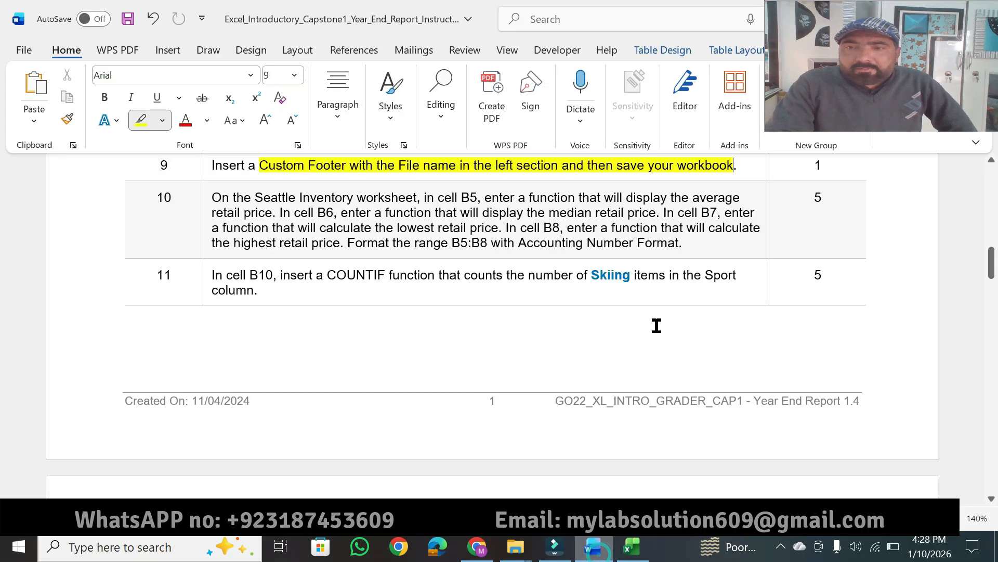
left_click_drag(821, 165, 809, 169)
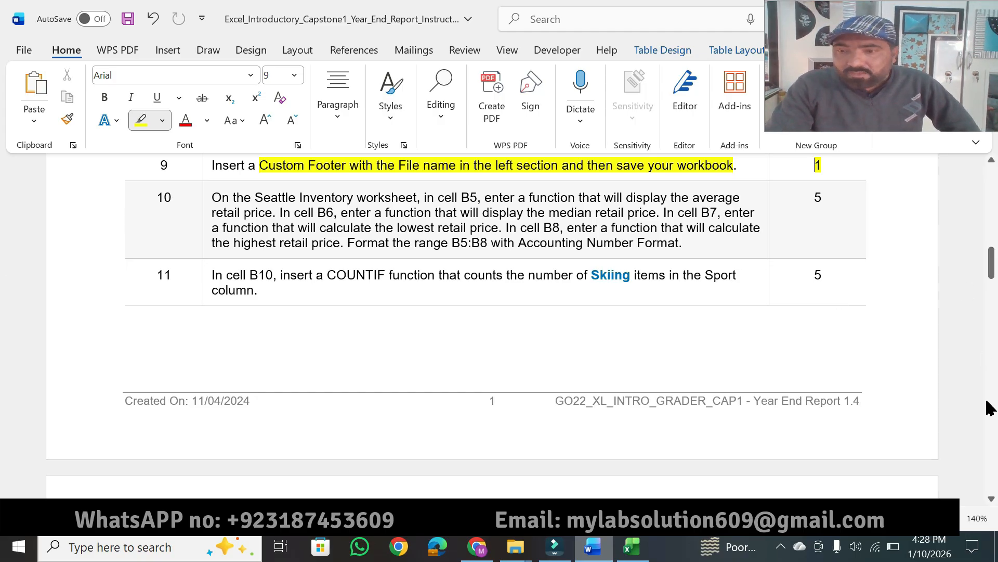
left_click(990, 499)
left_click(990, 500)
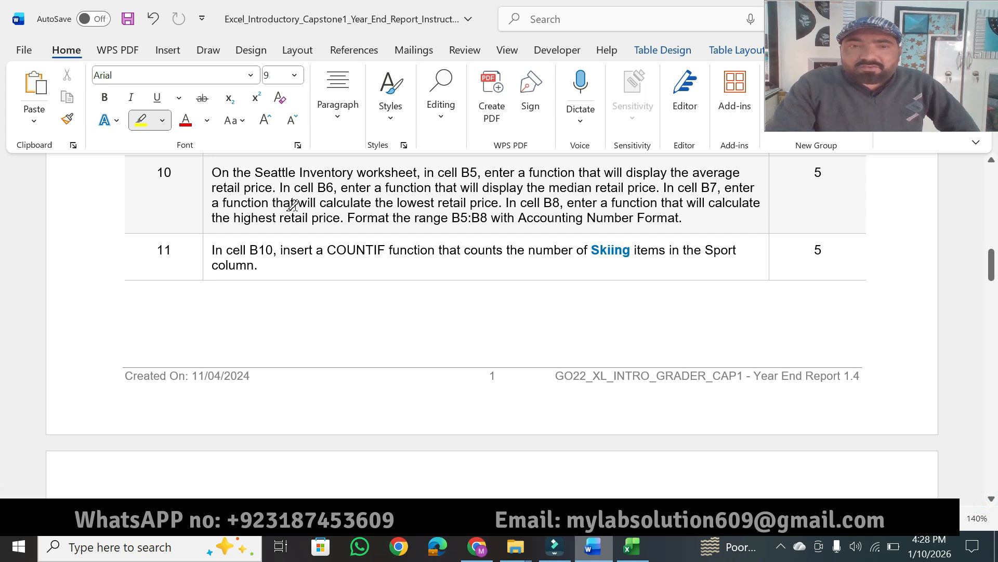
left_click_drag(255, 173, 481, 172)
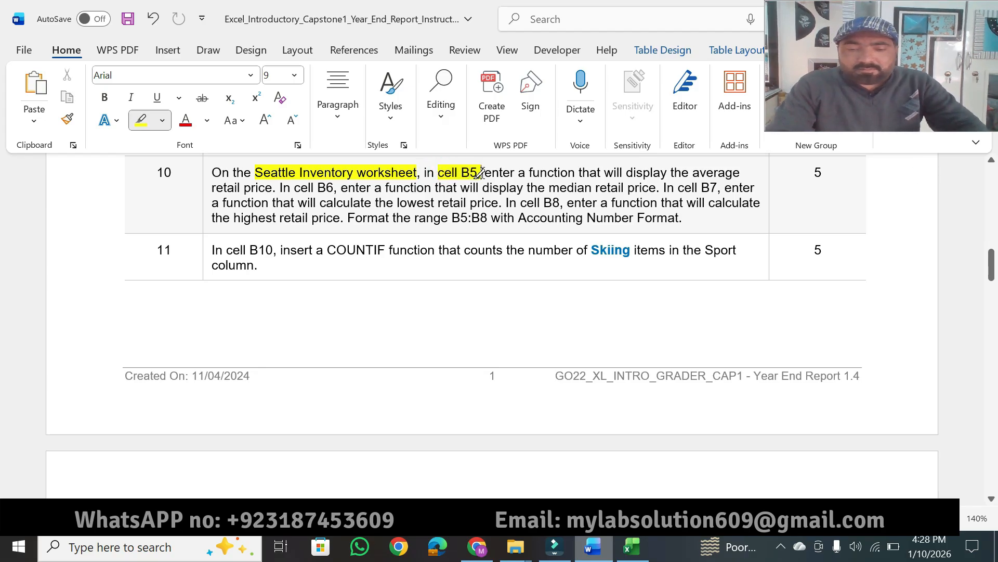
key("Escape")
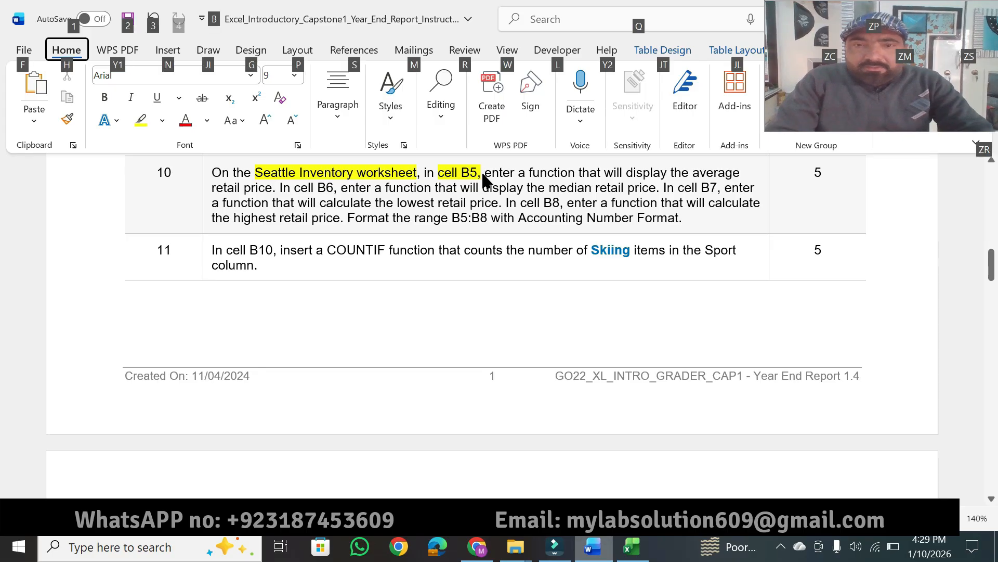
Highlight step 10's instructions for the average, median, lowest and highest retail price functions, the B5:B8 Accounting Number Format text and the point value.
left_click(471, 175)
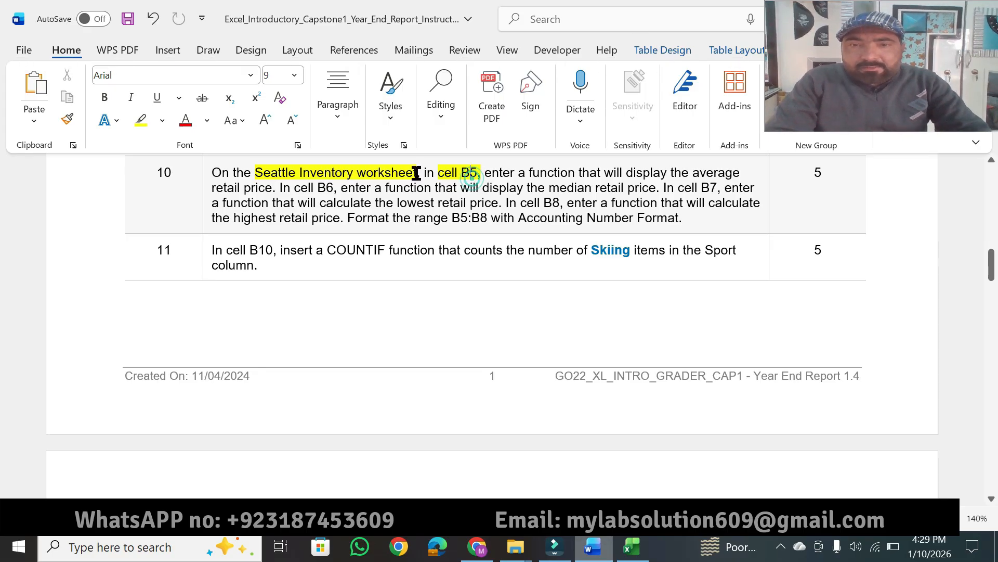
left_click(140, 120)
left_click_drag(482, 173, 744, 173)
left_click_drag(212, 188, 719, 188)
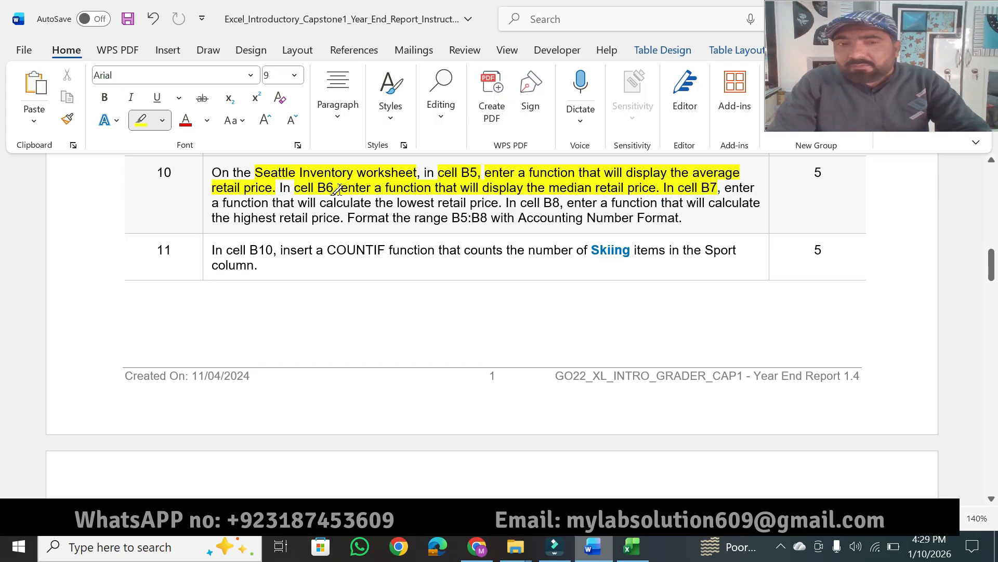
mouse_move(272, 202)
left_mouse_down()
mouse_move(395, 217)
mouse_move(415, 202)
mouse_move(638, 203)
left_mouse_up()
mouse_move(237, 219)
left_mouse_down()
mouse_move(325, 206)
mouse_move(335, 218)
mouse_move(681, 219)
left_mouse_up()
left_click_drag(828, 172, 815, 172)
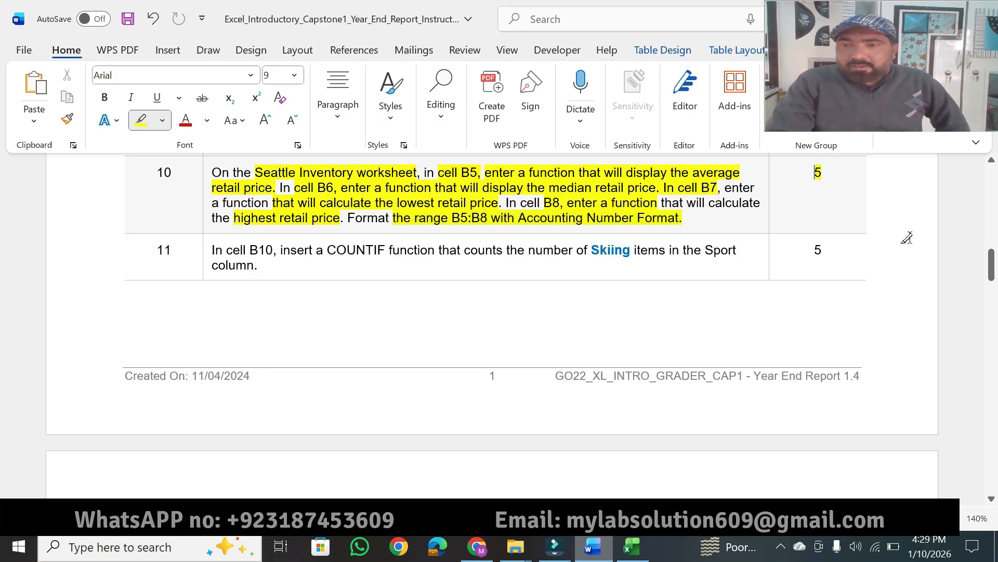
left_click_drag(995, 262, 993, 192)
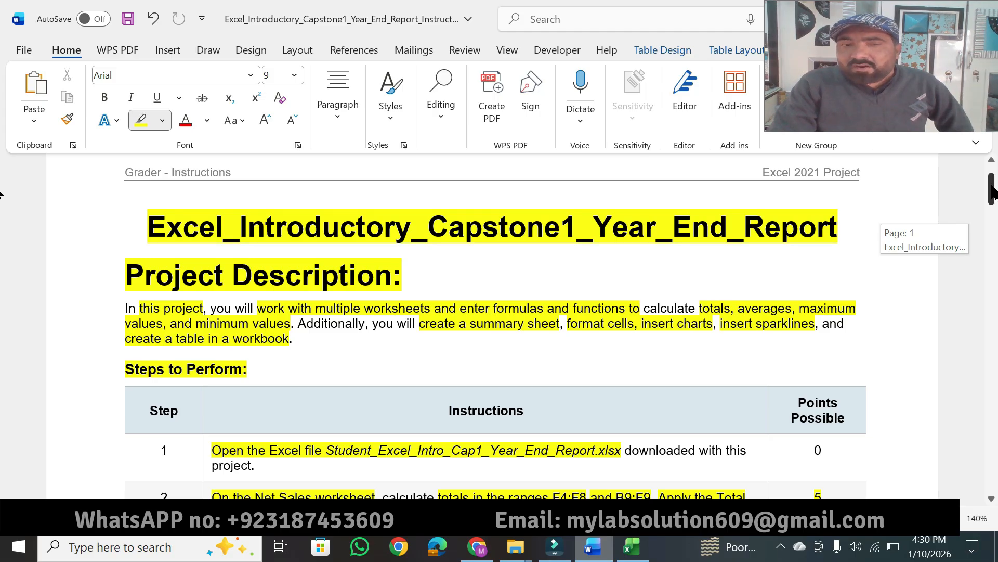
left_click_drag(992, 193, 987, 223)
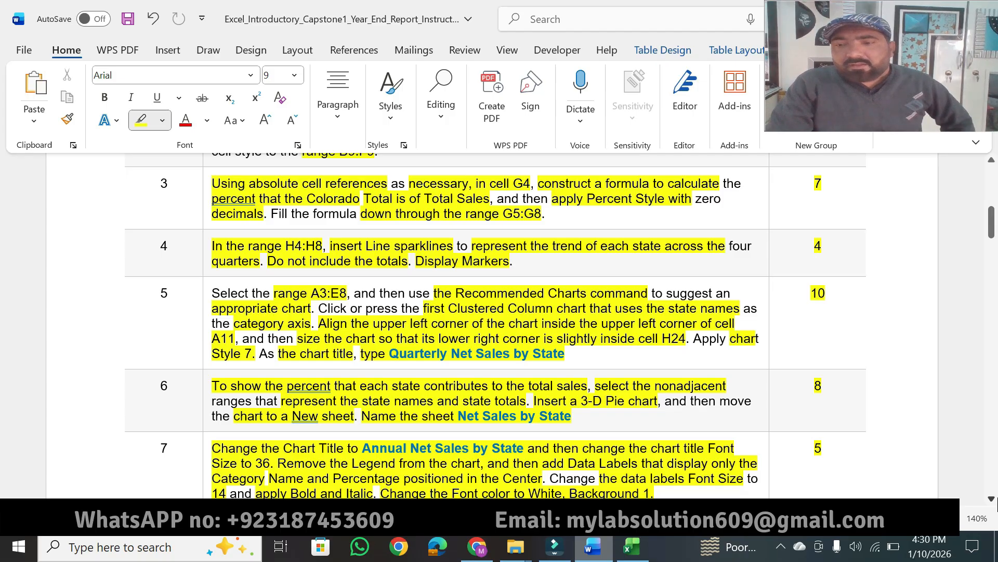
left_click_drag(992, 499, 992, 500)
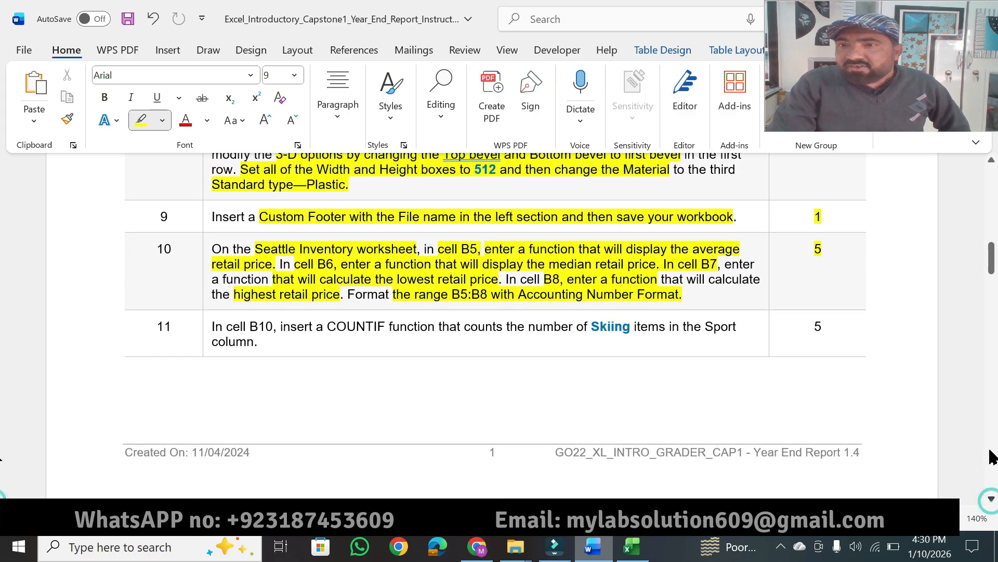
left_click_drag(992, 269, 993, 197)
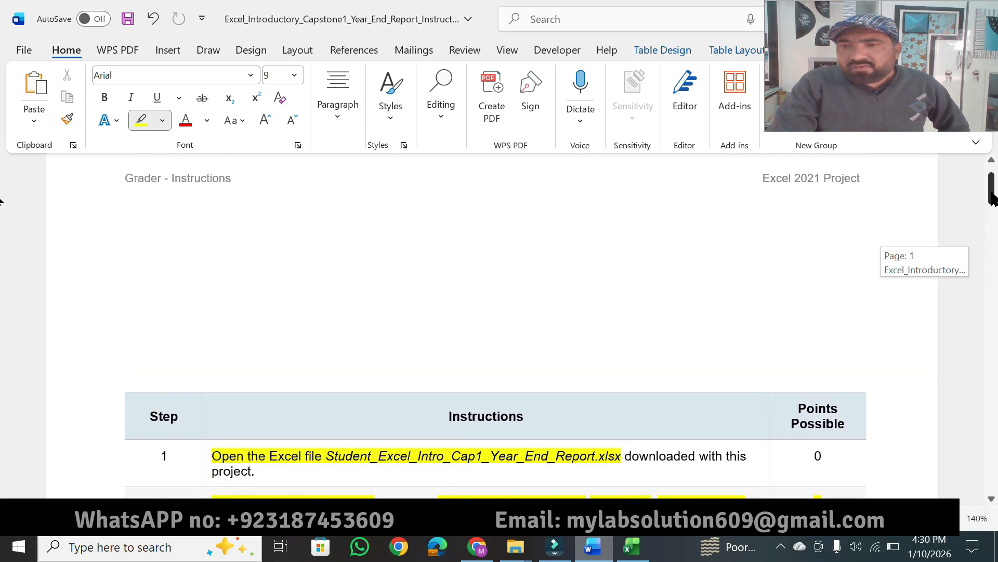